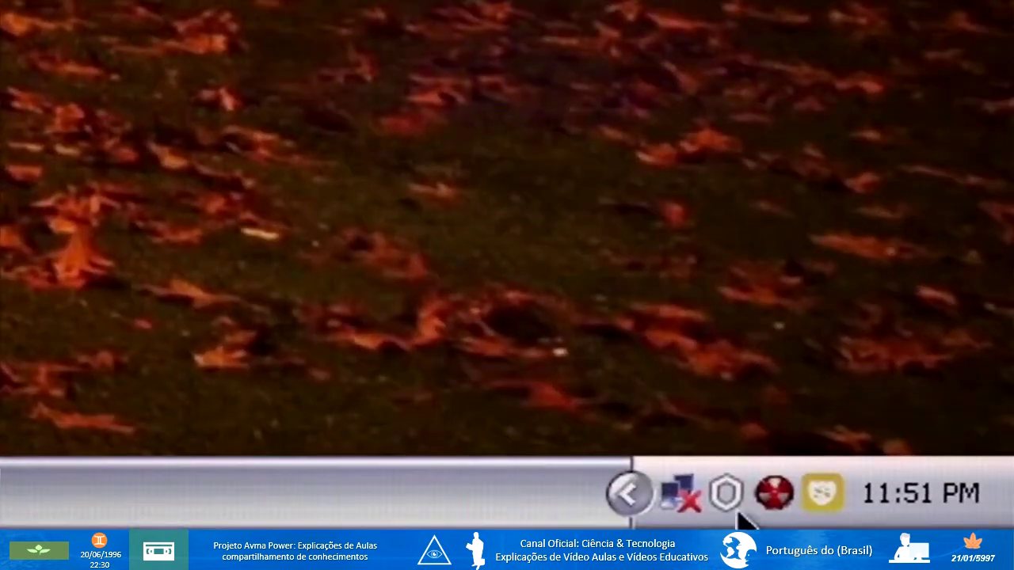
# Open the Start menu and expand Todos os programas to browse GIMP 2, Notepad++, Inkscape and Jogos.
pyautogui.moveTo(686, 499)
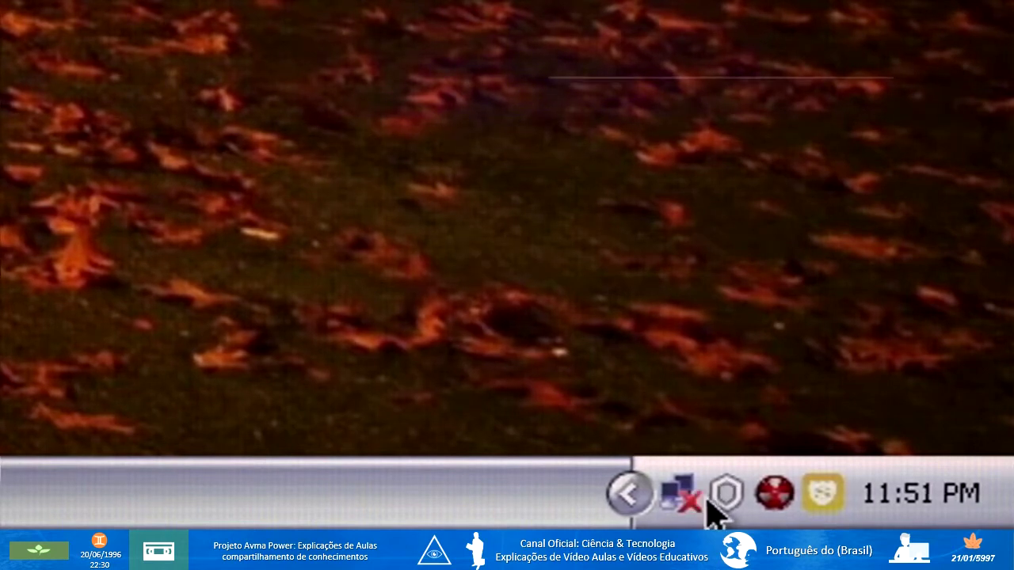
pyautogui.moveTo(721, 499)
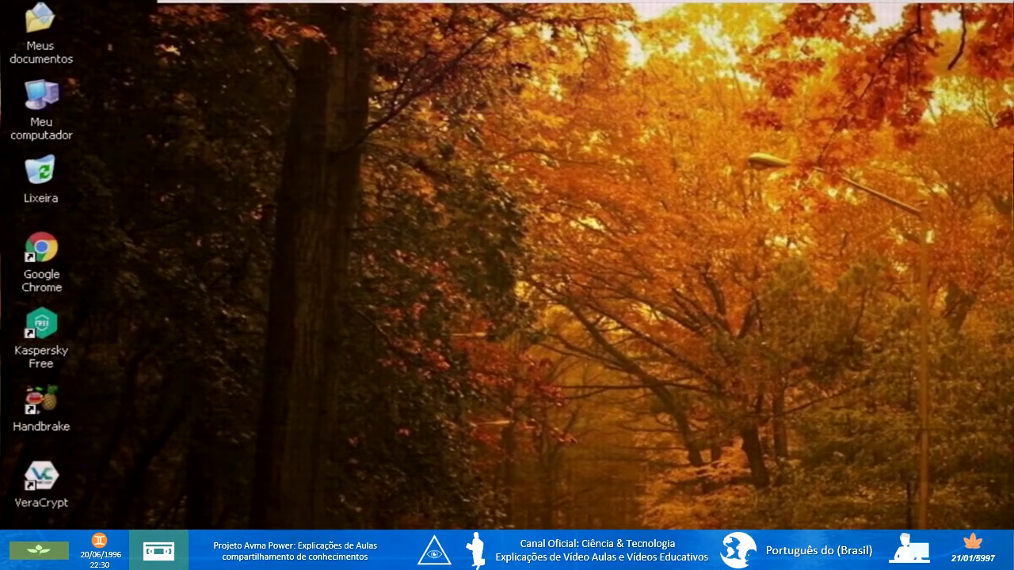
pyautogui.press('super')
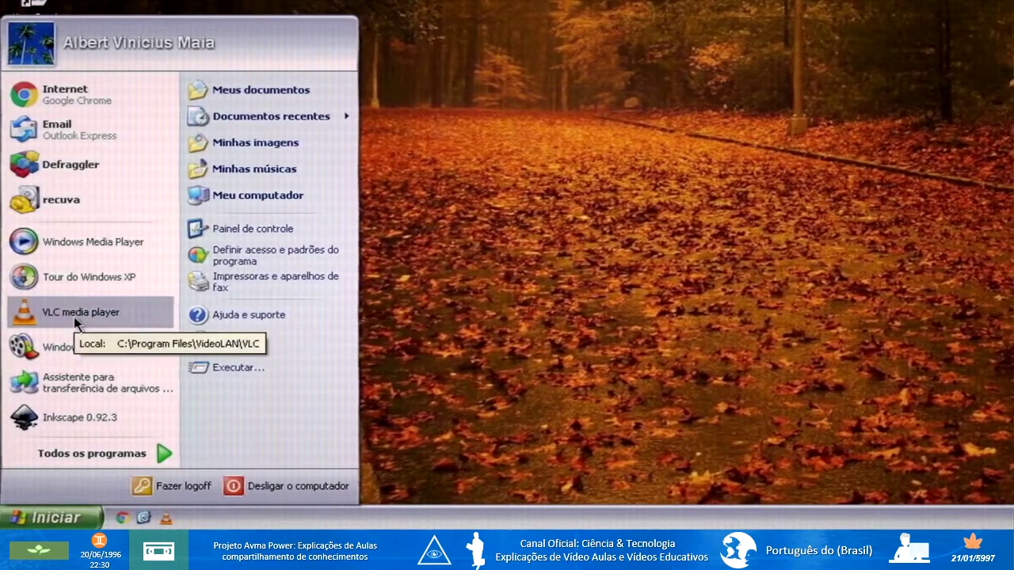
pyautogui.click(79, 454)
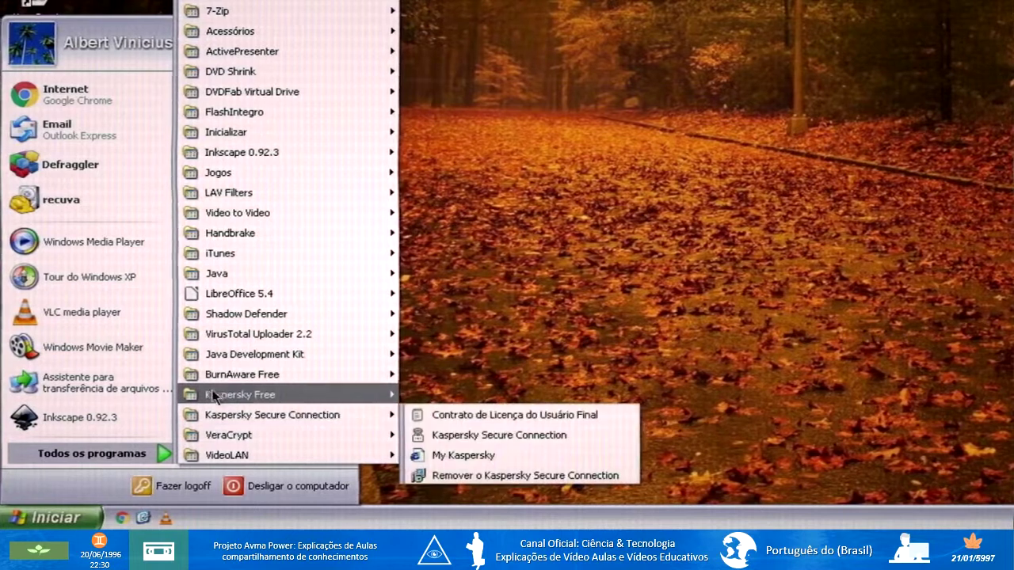
pyautogui.moveTo(229, 385)
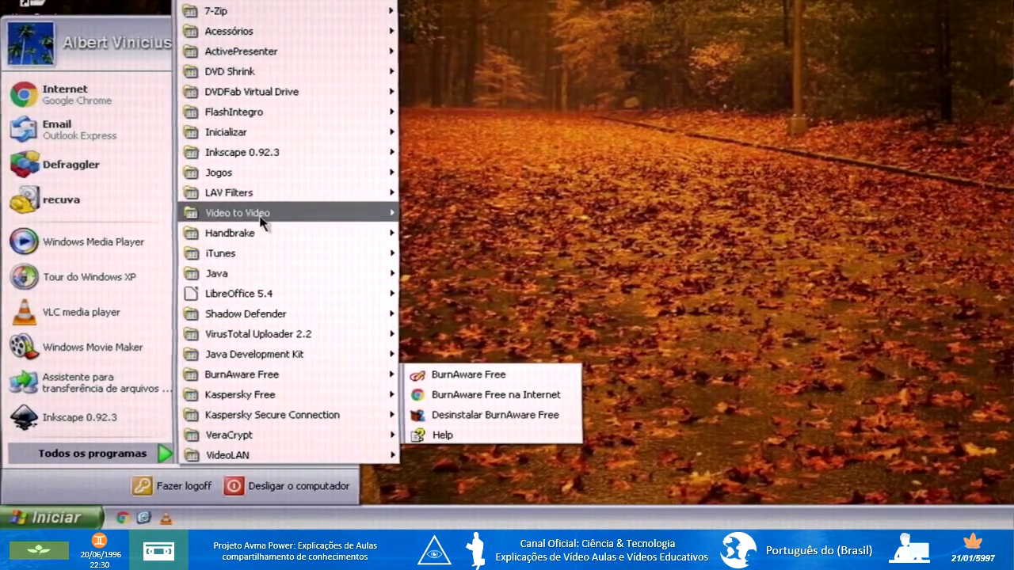
pyautogui.moveTo(253, 236)
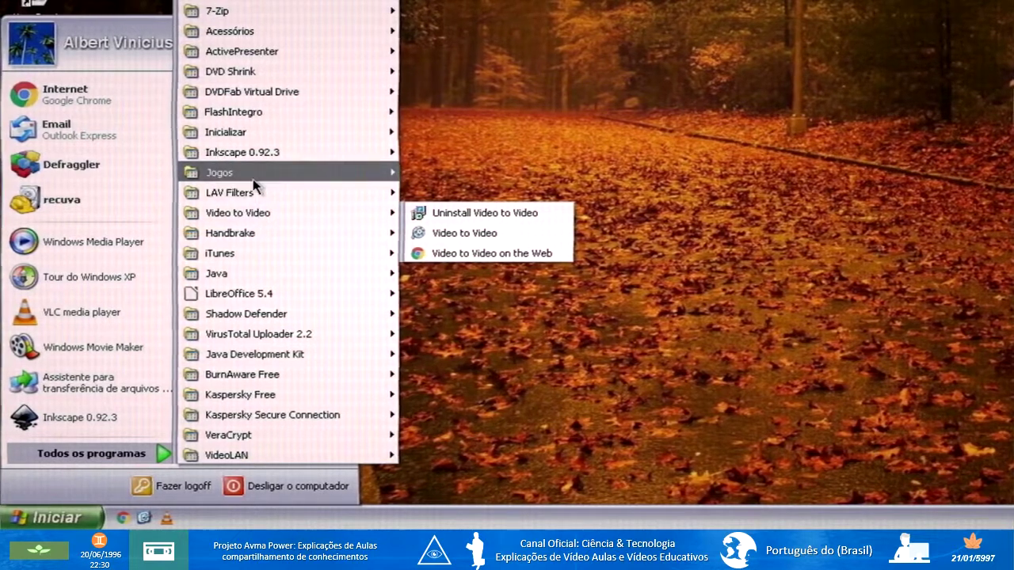
pyautogui.moveTo(252, 179)
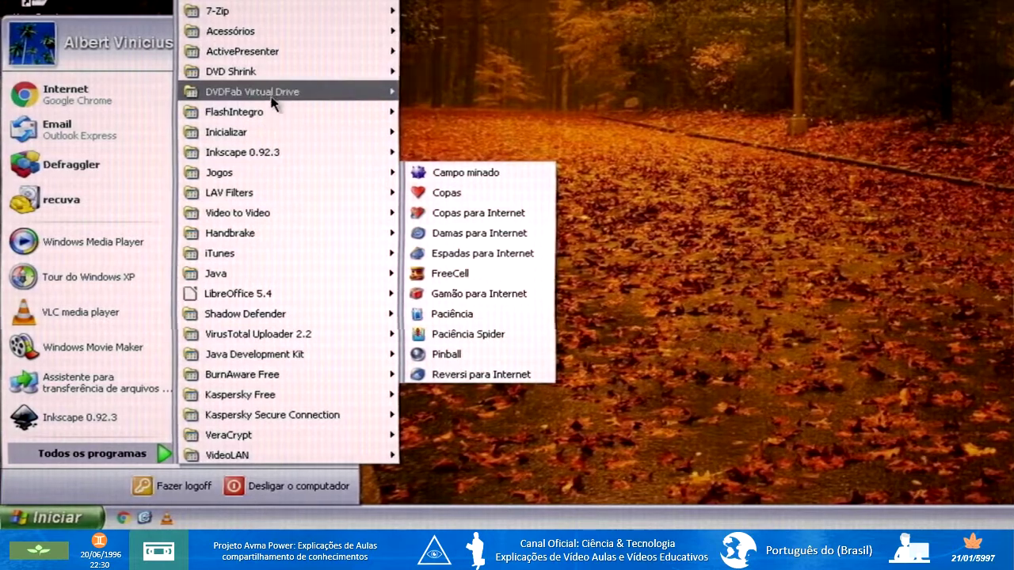
pyautogui.moveTo(271, 99)
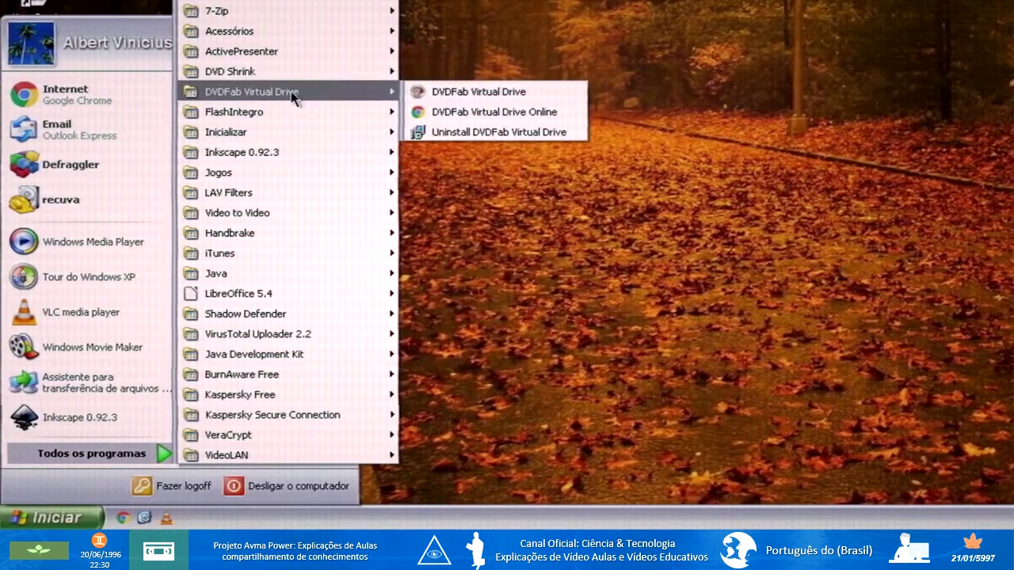
pyautogui.moveTo(248, 70)
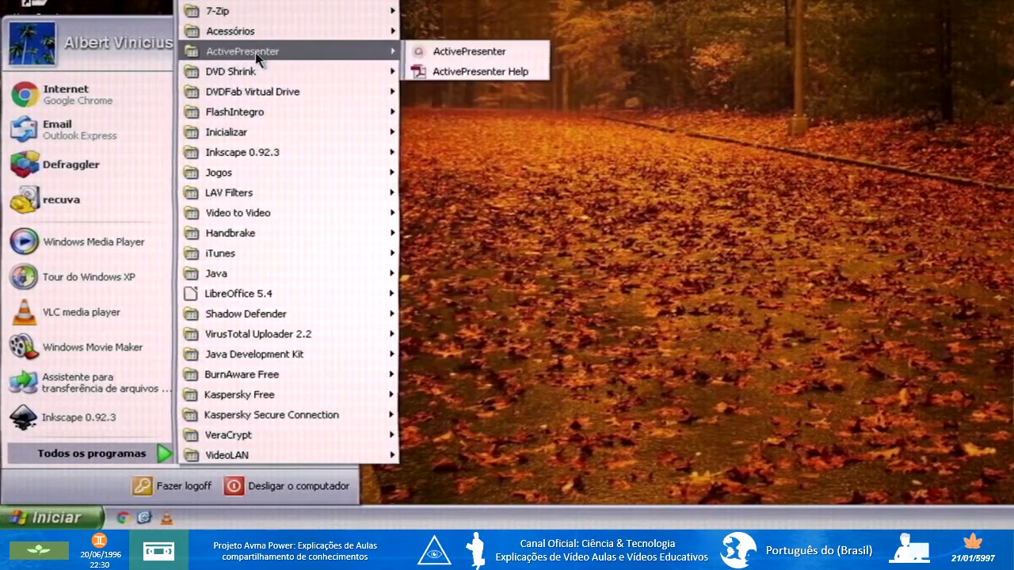
pyautogui.moveTo(227, 8)
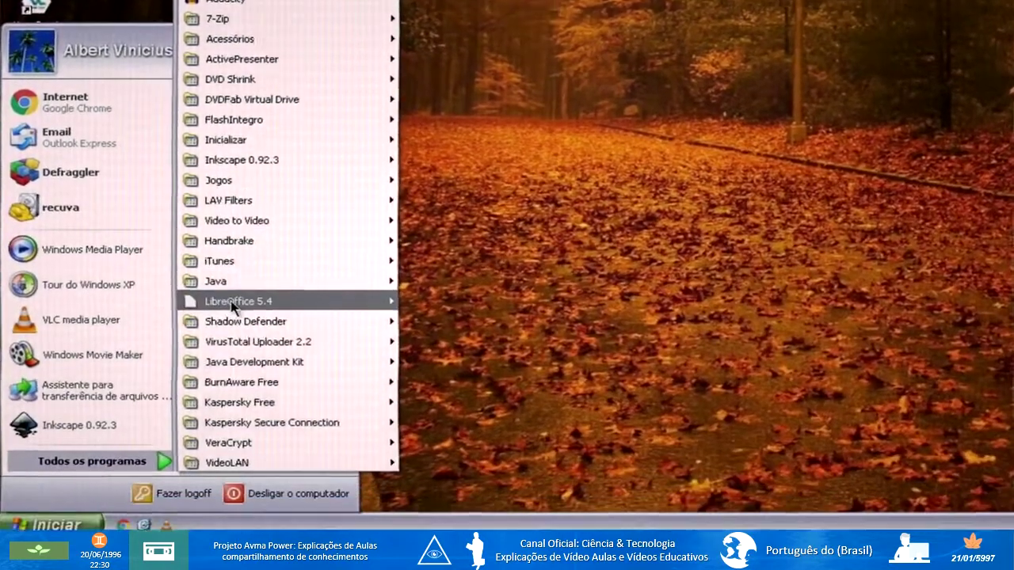
# Look through the All Programs list, then dismiss the Start menu by clicking the desktop.
pyautogui.moveTo(246, 298)
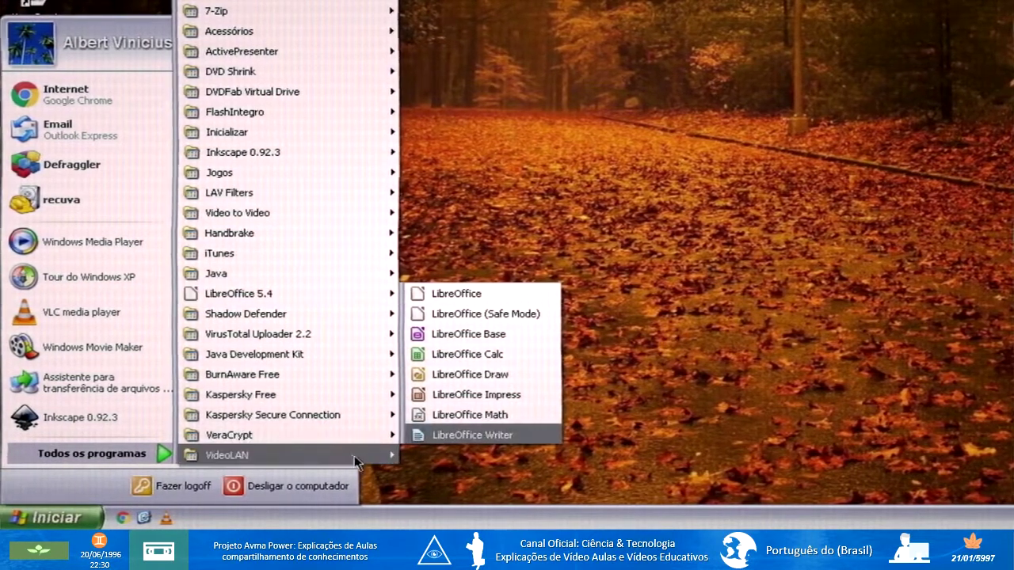
pyautogui.moveTo(359, 457)
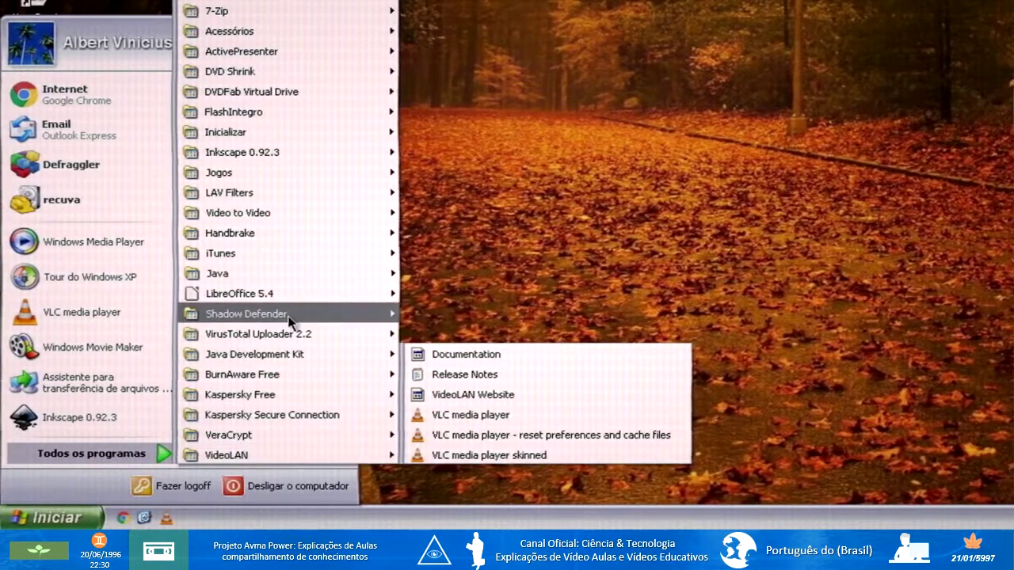
pyautogui.moveTo(289, 317)
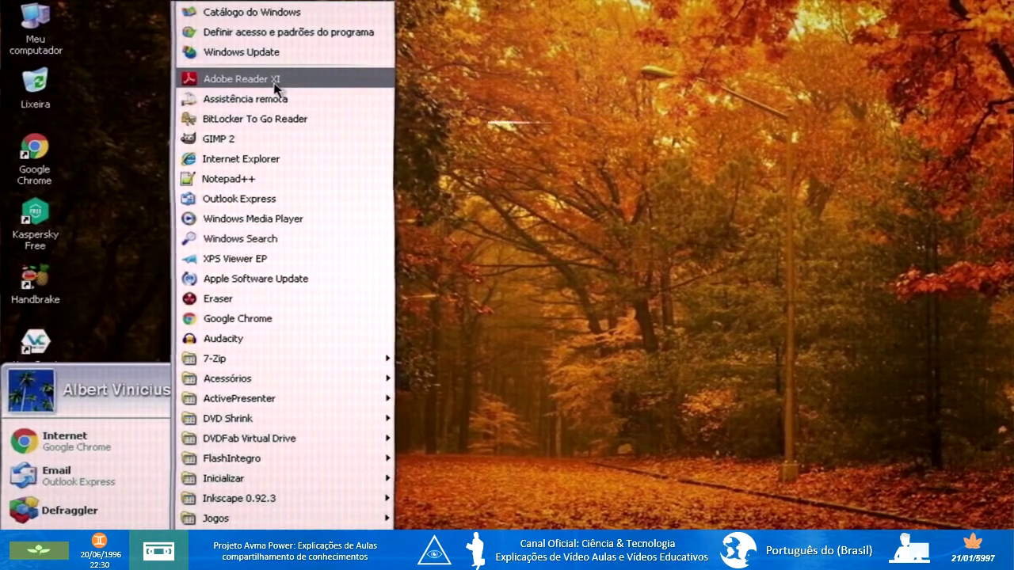
pyautogui.click(772, 325)
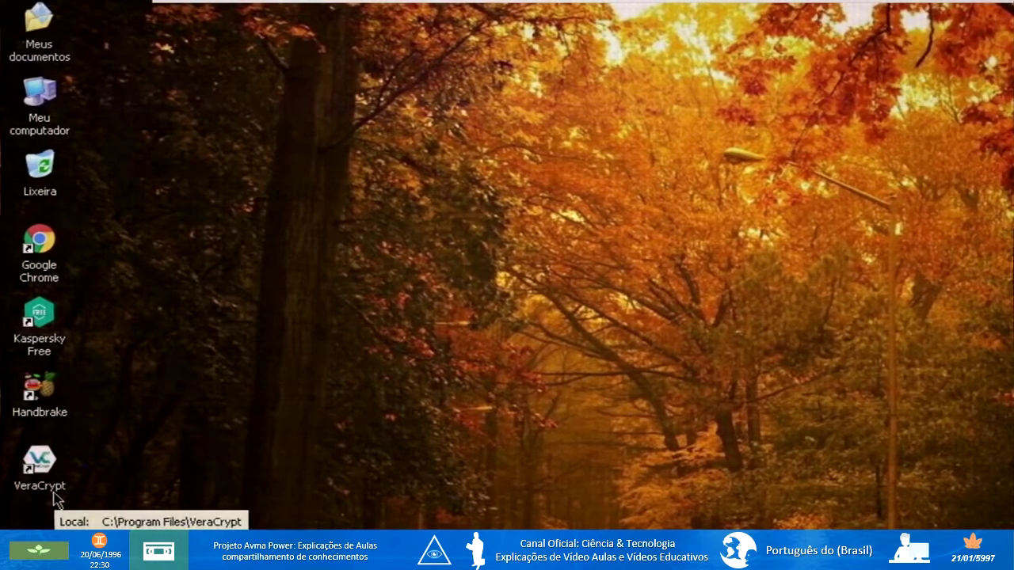
# Launch VeraCrypt from its desktop icon, nudge its window slightly right, then minimize it.
pyautogui.doubleClick(41, 468)
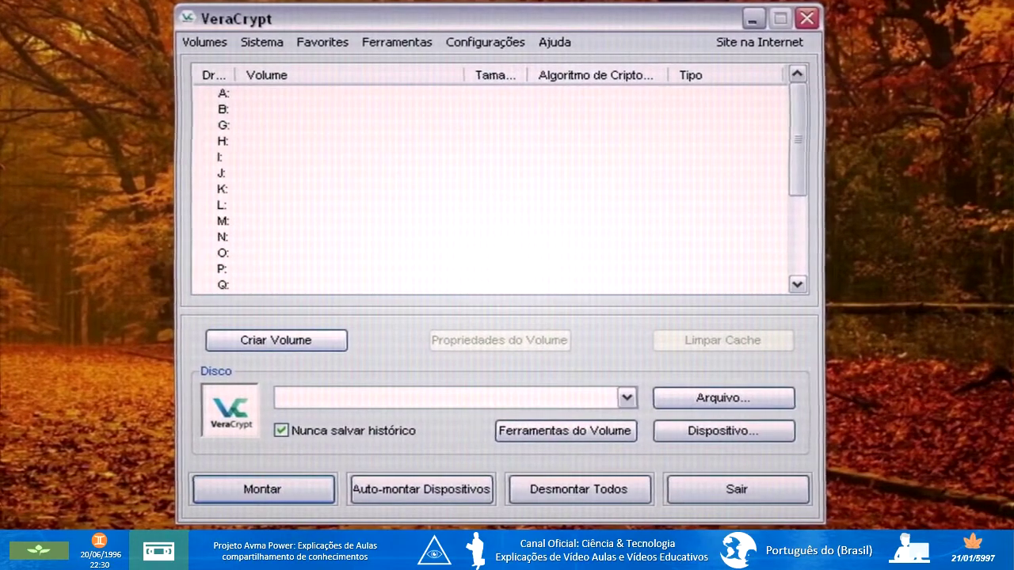
pyautogui.moveTo(494, 26); pyautogui.dragTo(515, 26)
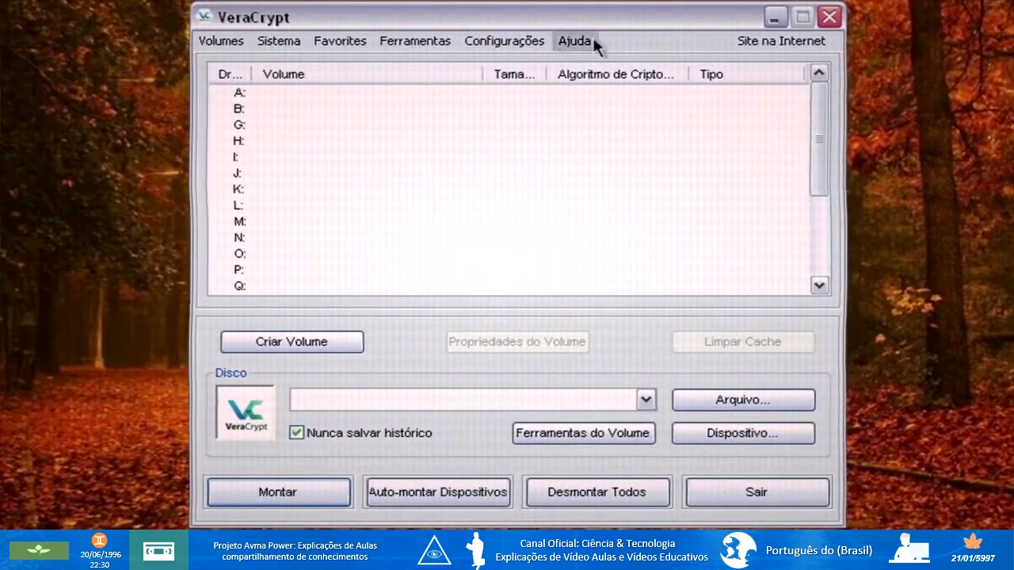
pyautogui.click(776, 19)
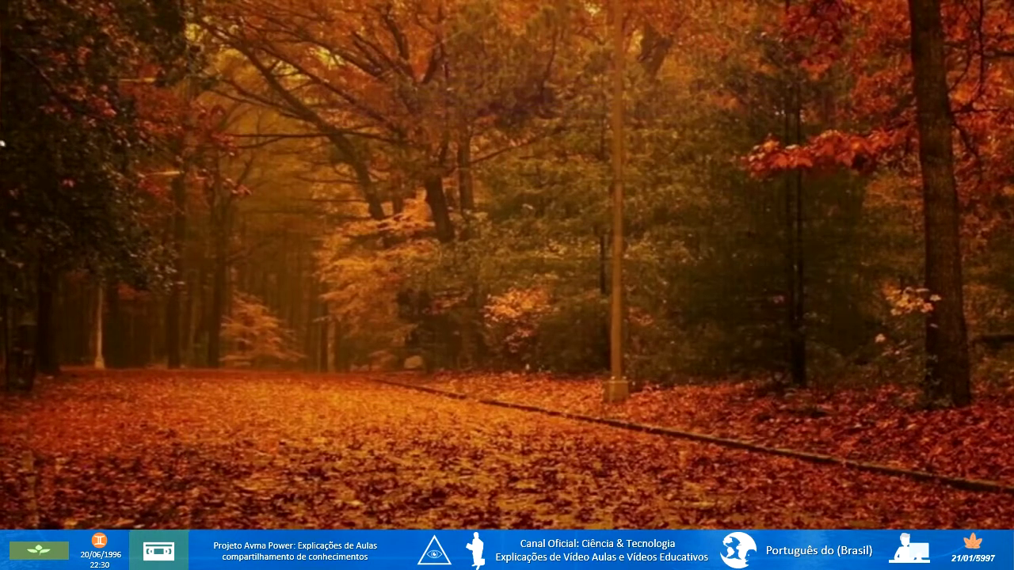
# In My Computer, check drives C: and Arquivos Importantes (F:), open the empty F: drive, then minimize it.
pyautogui.press('super+e')
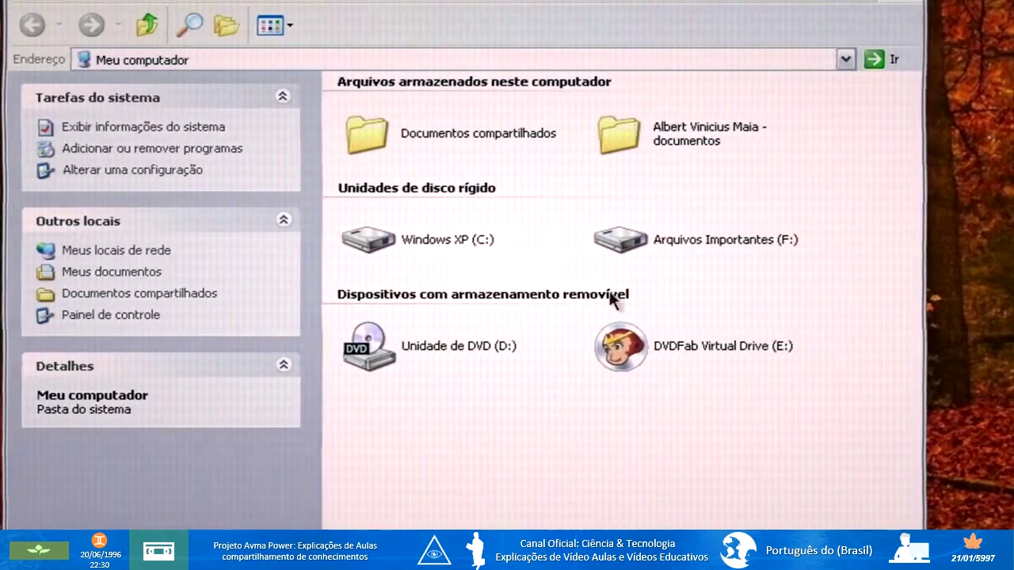
pyautogui.click(436, 241)
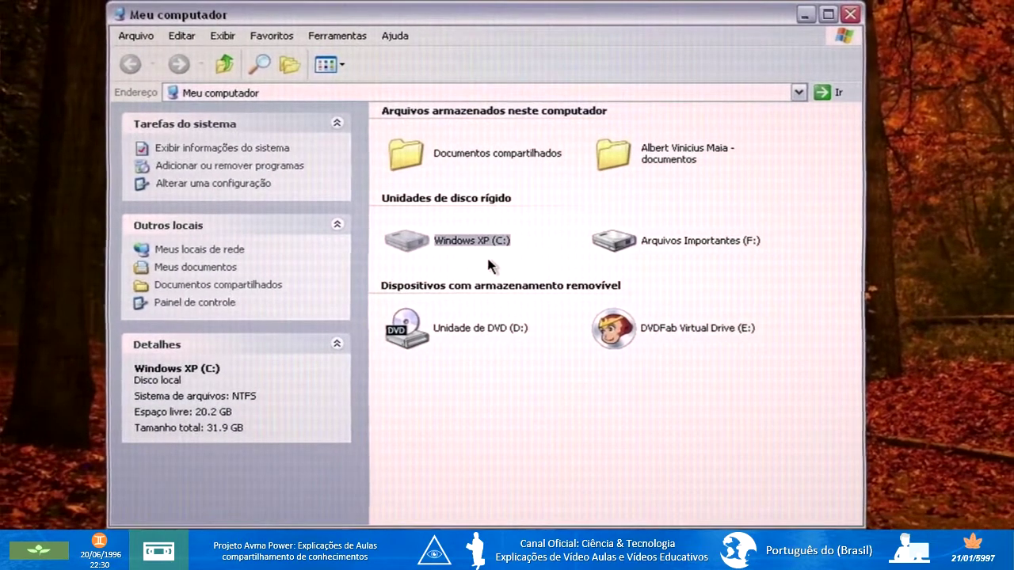
pyautogui.click(667, 242)
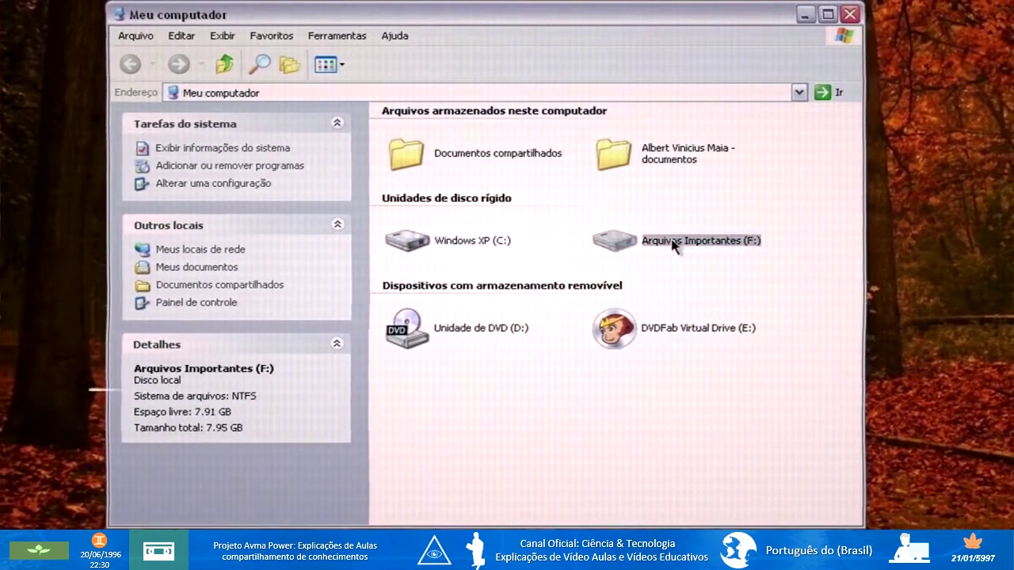
pyautogui.doubleClick(626, 242)
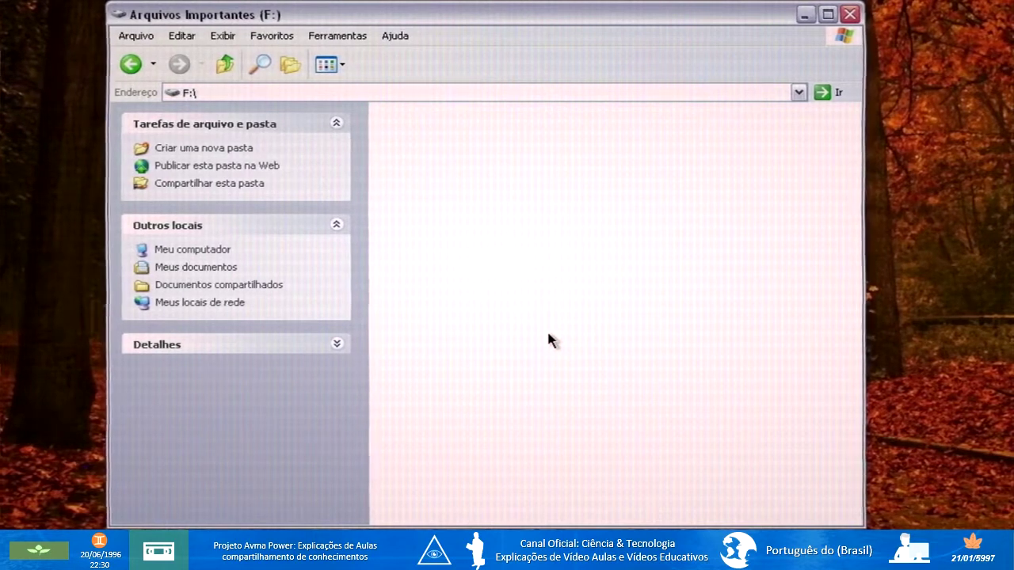
pyautogui.click(805, 15)
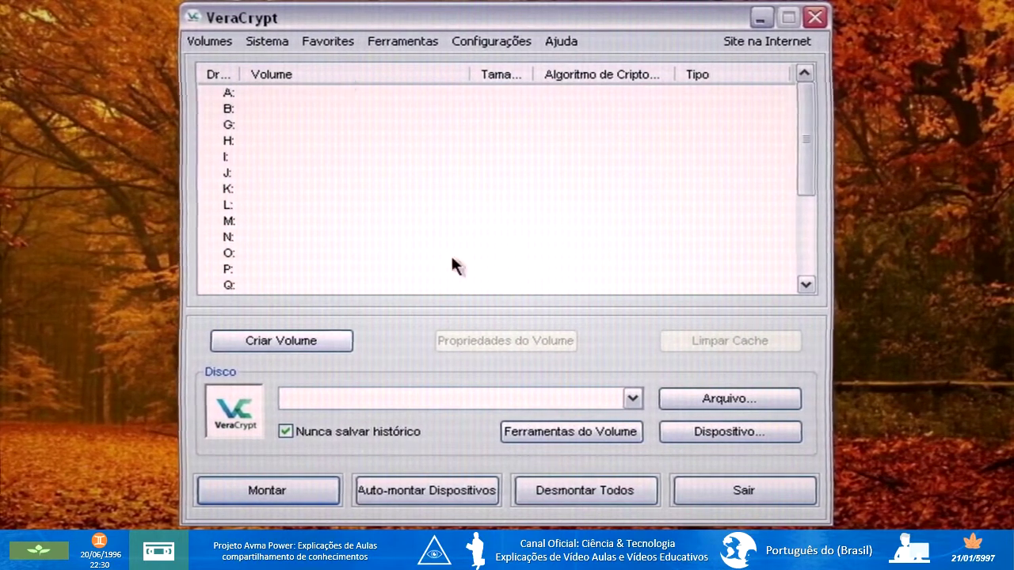
# Start a new VeraCrypt volume as a standard encrypted file container.
pyautogui.click(263, 346)
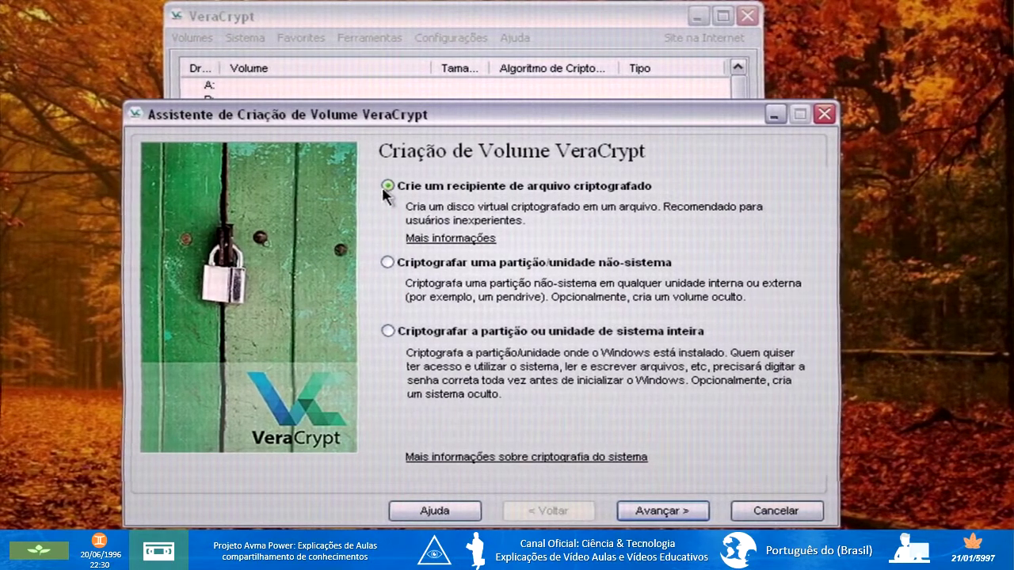
pyautogui.click(651, 512)
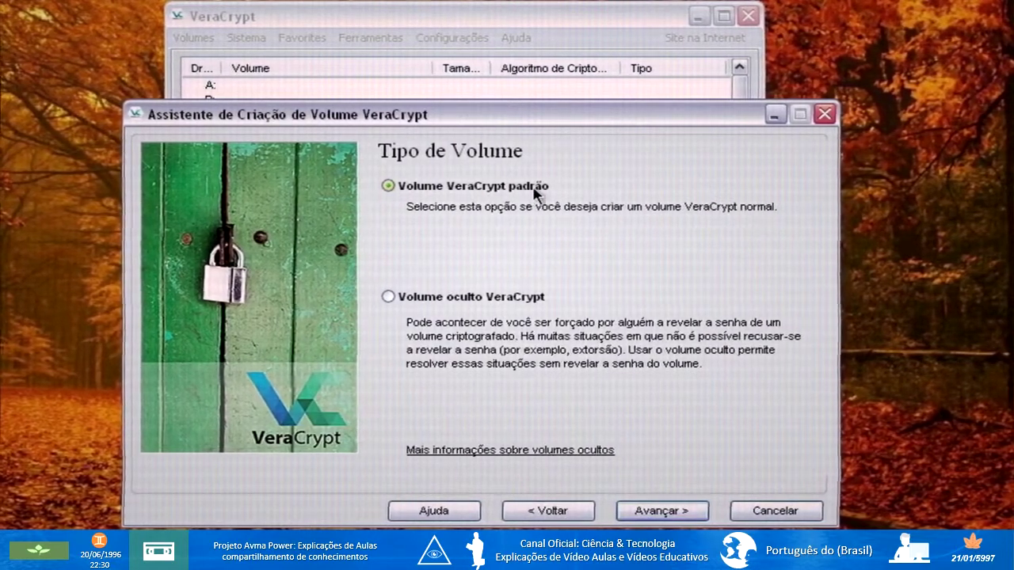
pyautogui.click(683, 511)
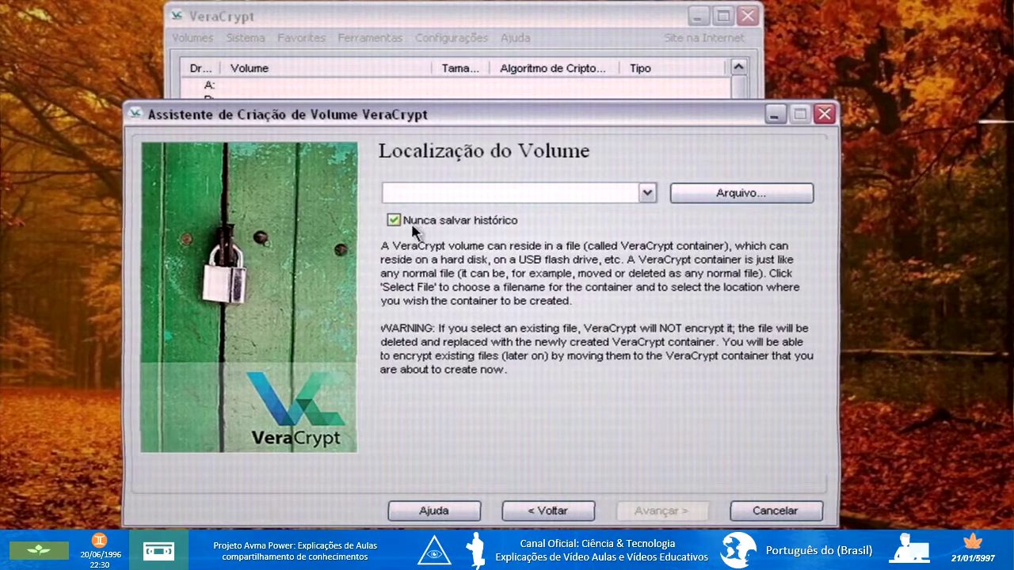
# Set the container file to 'Arquivos importantes' in the Desktop folder.
pyautogui.click(711, 198)
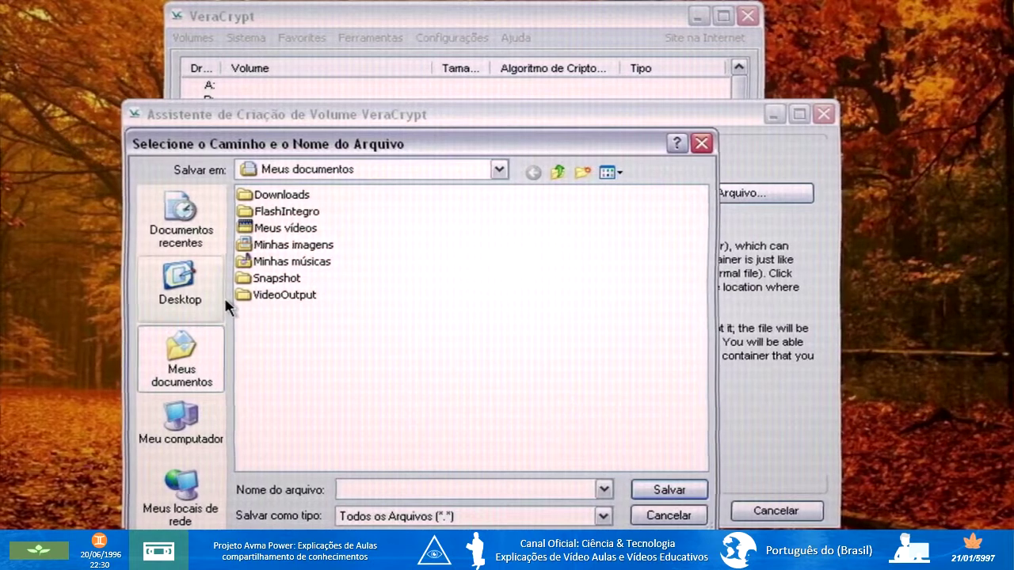
pyautogui.click(181, 287)
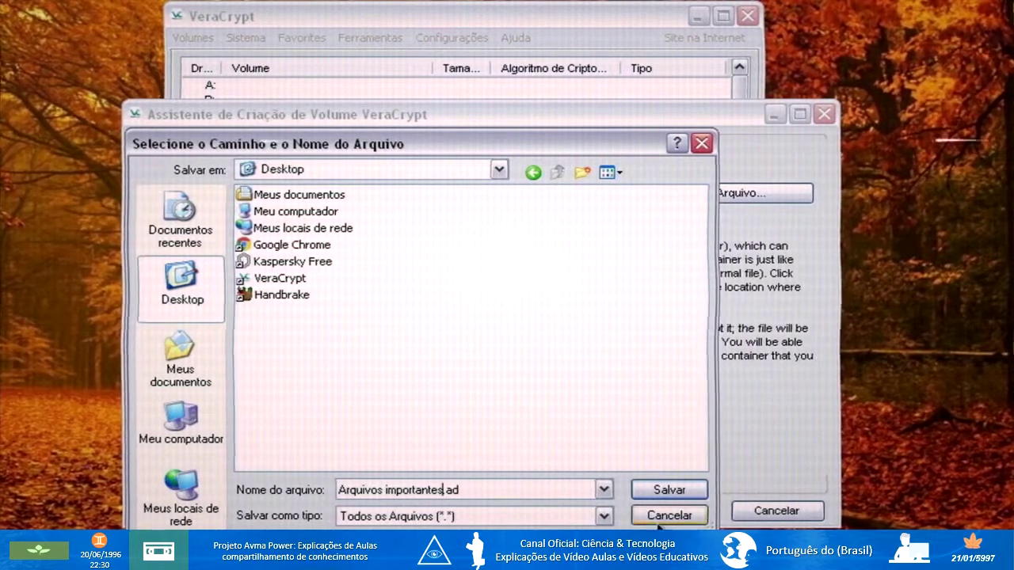
pyautogui.click(659, 492)
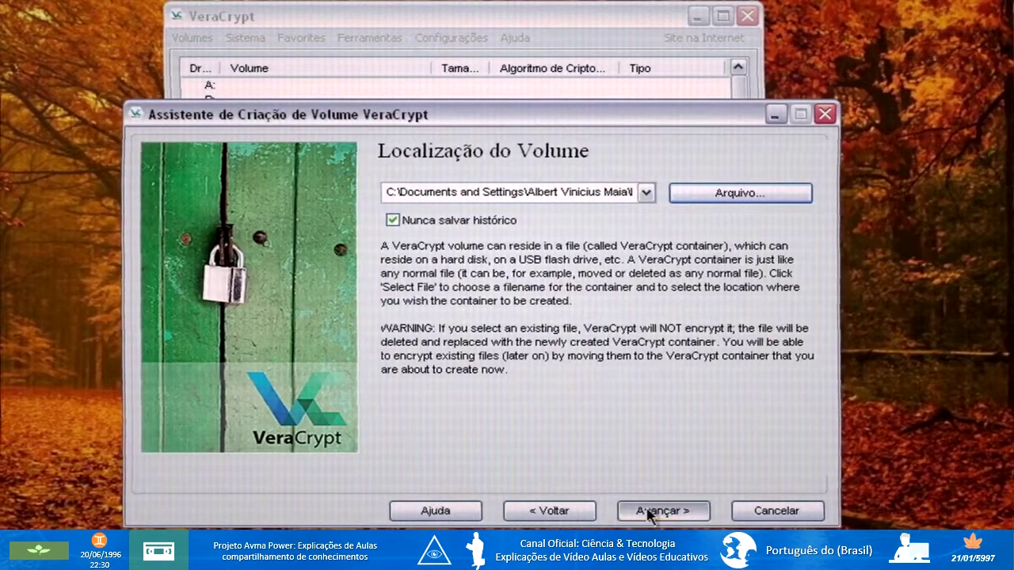
# Confirm the Desktop container location and advance to the encryption options.
pyautogui.click(650, 514)
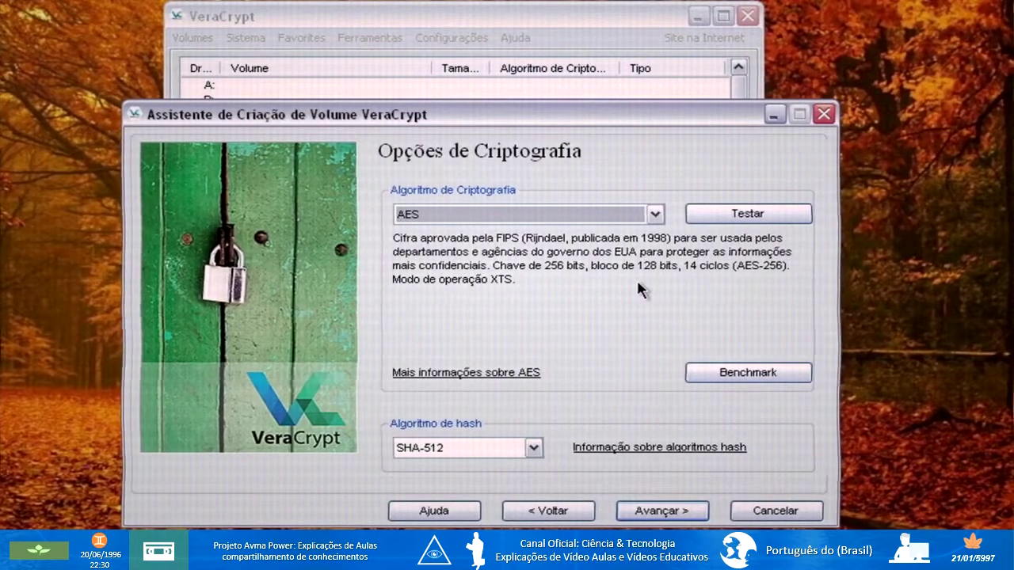
# Try the Kuznyechik(Serpent(Camellia)) cascade, then revert to AES with SHA-512 hashing and continue.
pyautogui.click(655, 214)
pyautogui.click(515, 425)
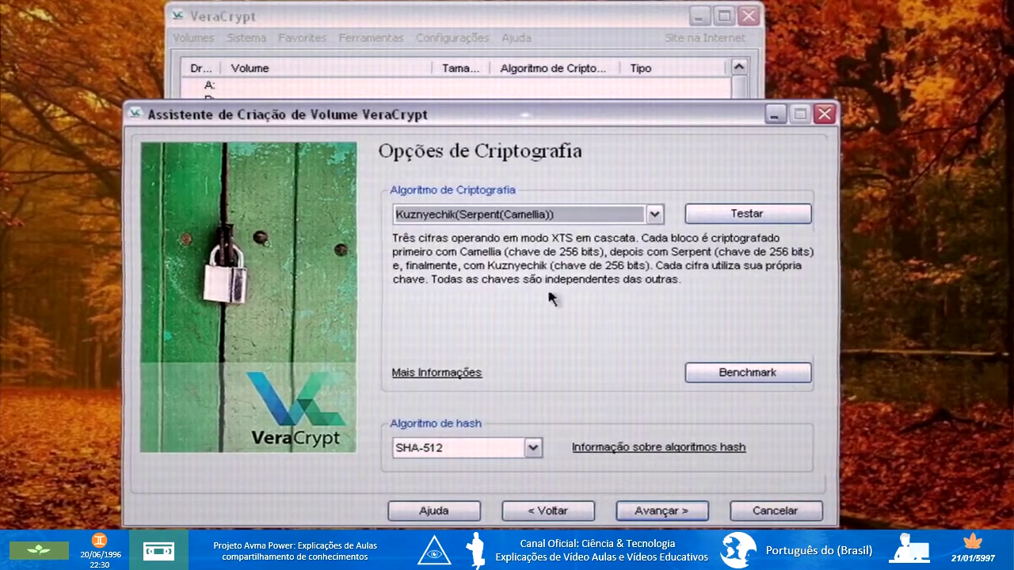
pyautogui.click(655, 214)
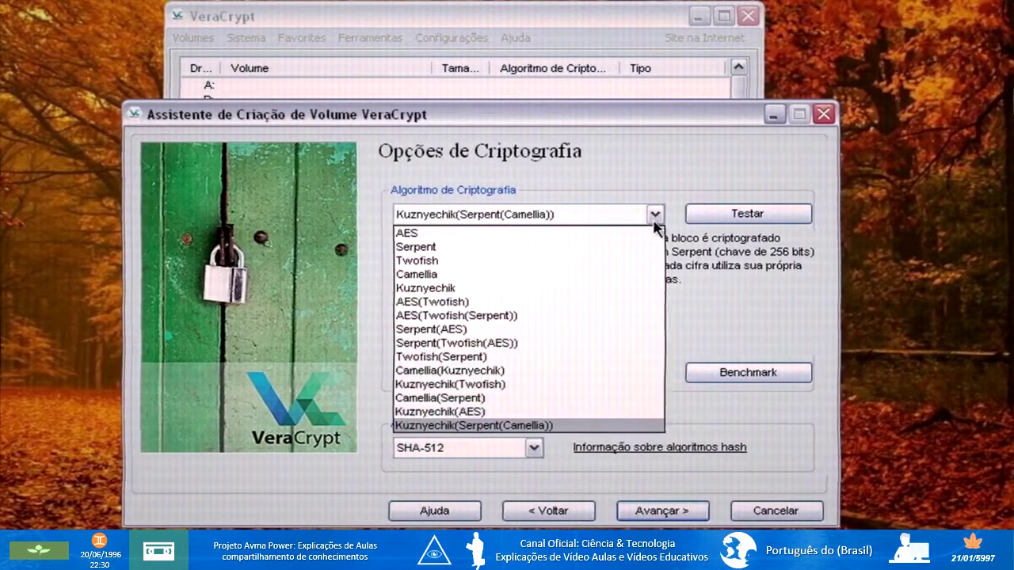
pyautogui.click(414, 233)
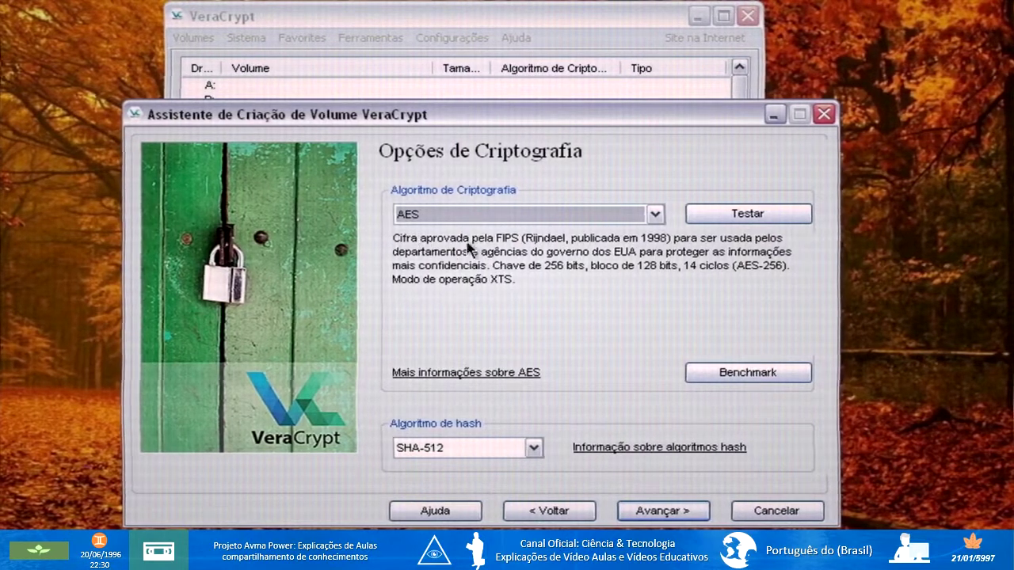
pyautogui.click(413, 449)
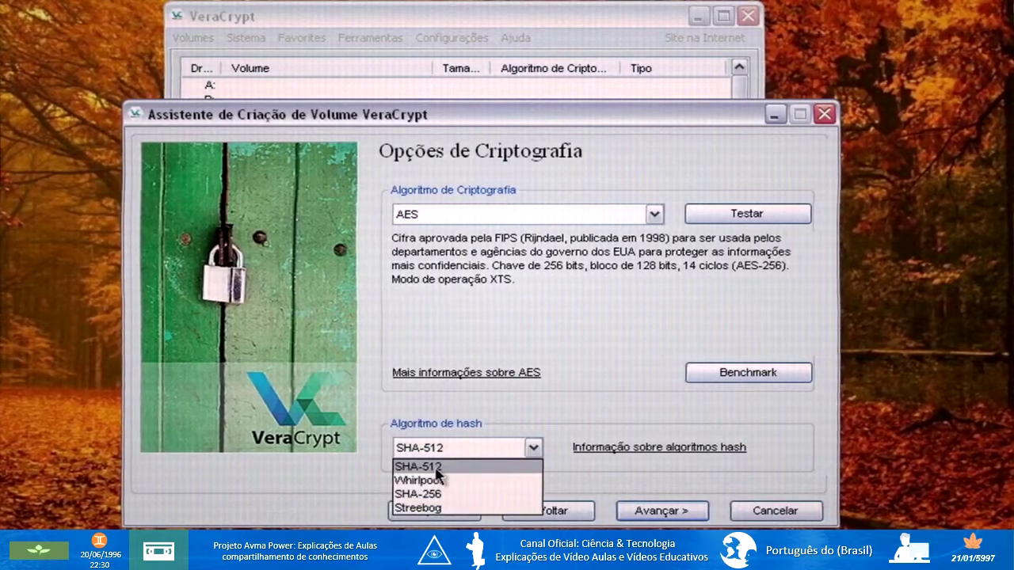
pyautogui.click(428, 469)
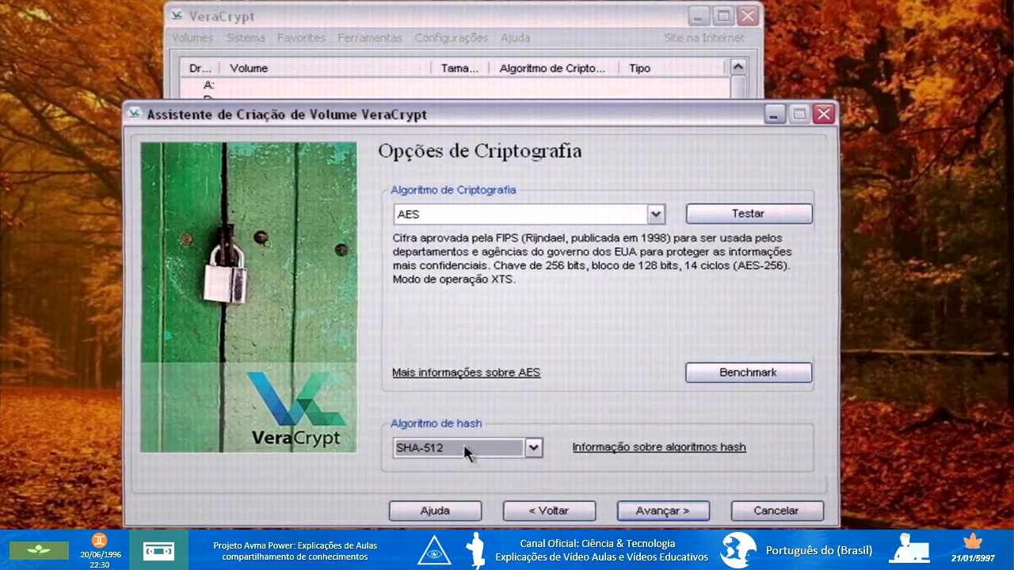
pyautogui.click(664, 513)
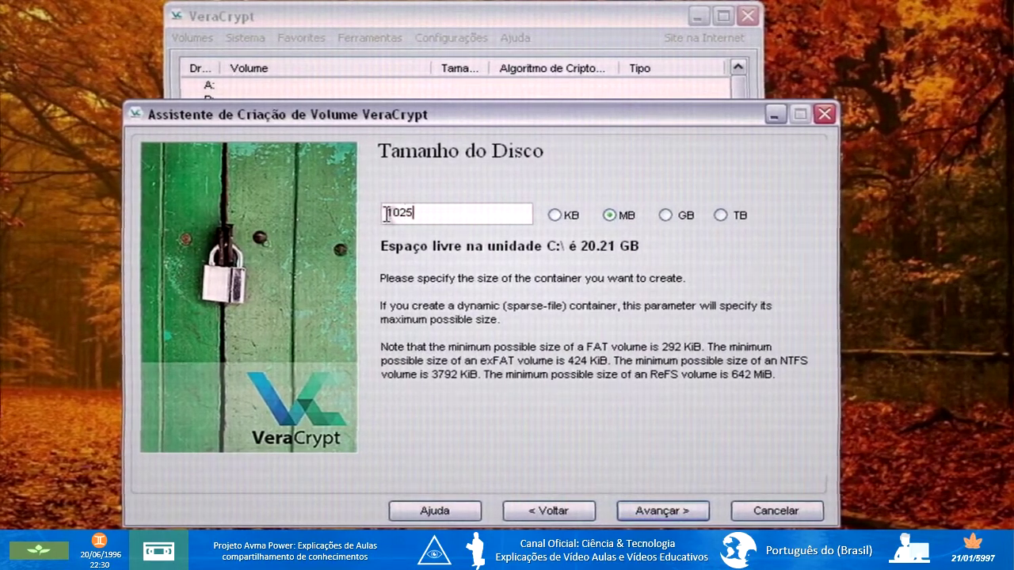
# Accept the 1025 MB container size and move on to the password page.
pyautogui.click(662, 512)
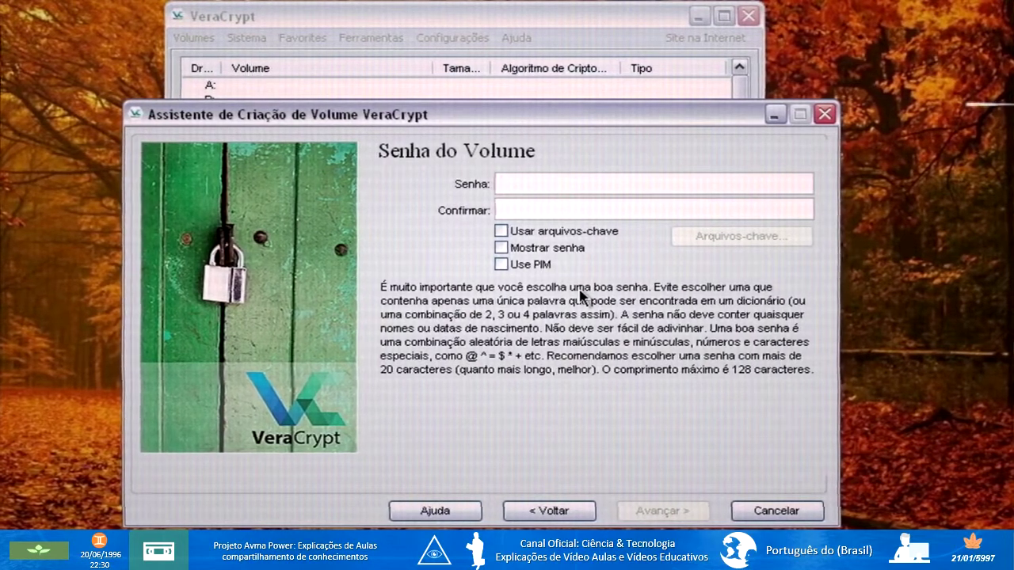
# Enable Mostrar senha and Use PIM, enter the volume password in both fields, and continue.
pyautogui.click(500, 248)
pyautogui.click(502, 266)
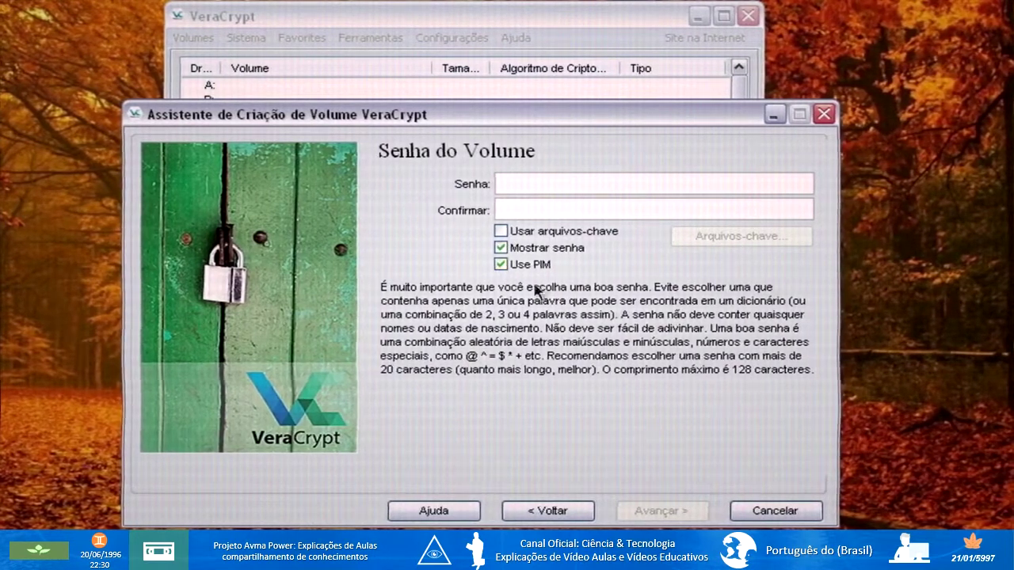
pyautogui.click(544, 184)
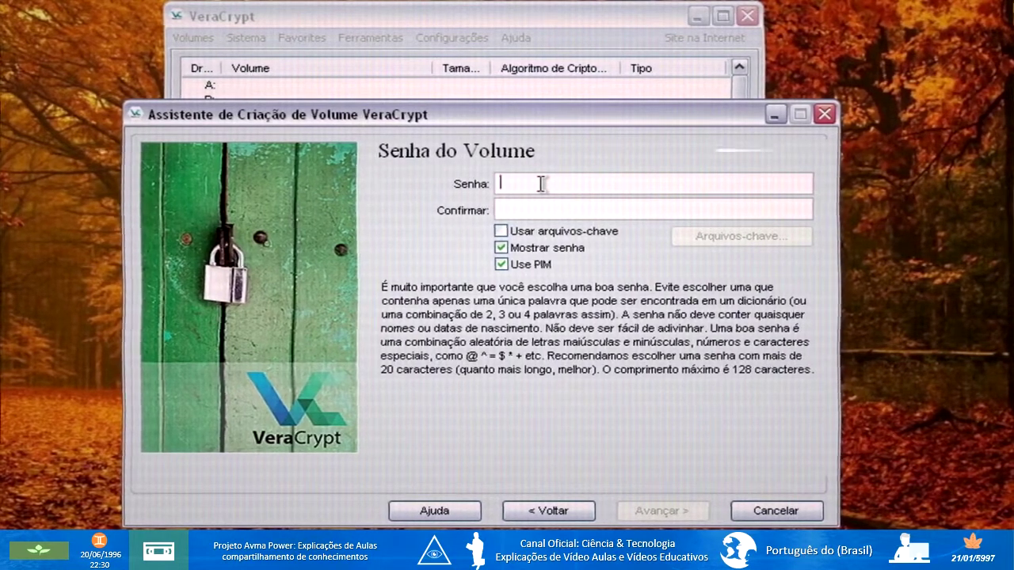
pyautogui.write('#')
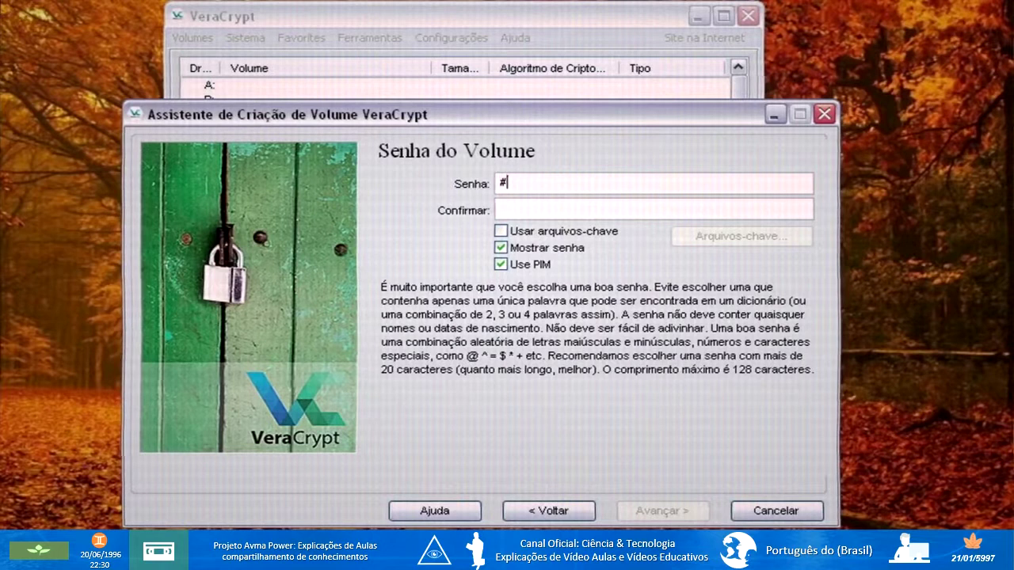
pyautogui.write('123 ')
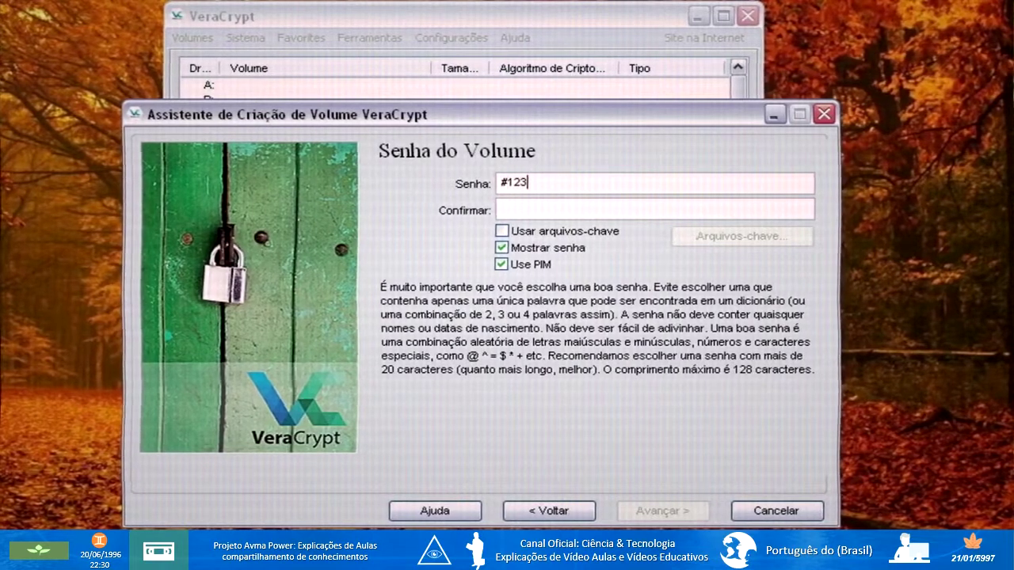
pyautogui.write('#456 #789')
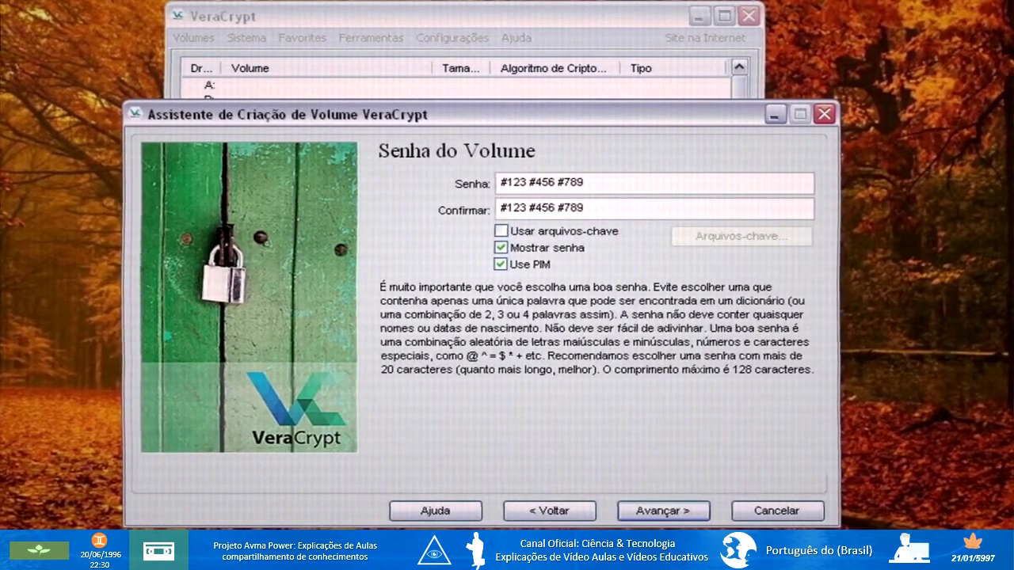
pyautogui.click(660, 513)
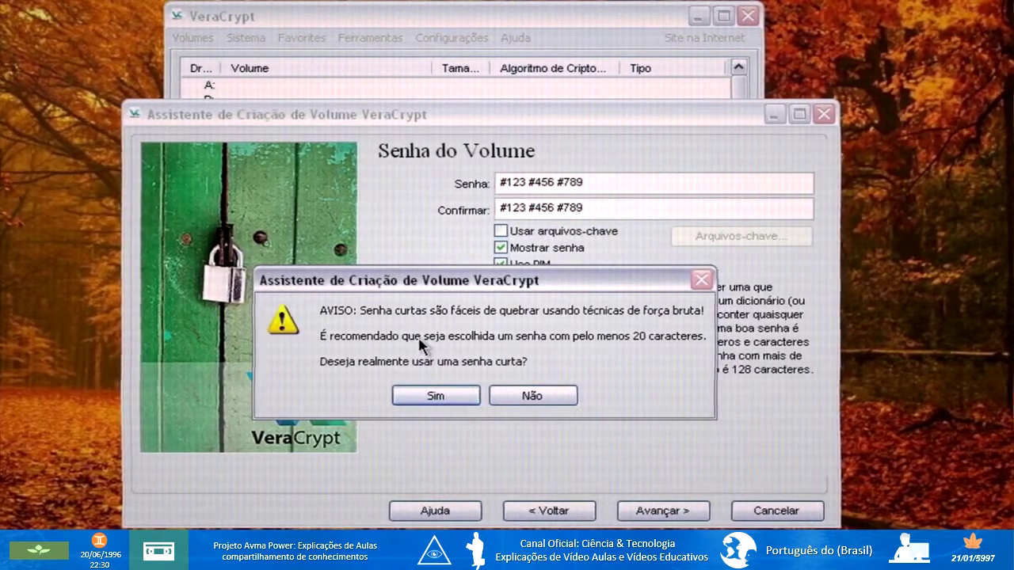
# Accept the short volume password in the warning dialog with Sim.
pyautogui.click(437, 396)
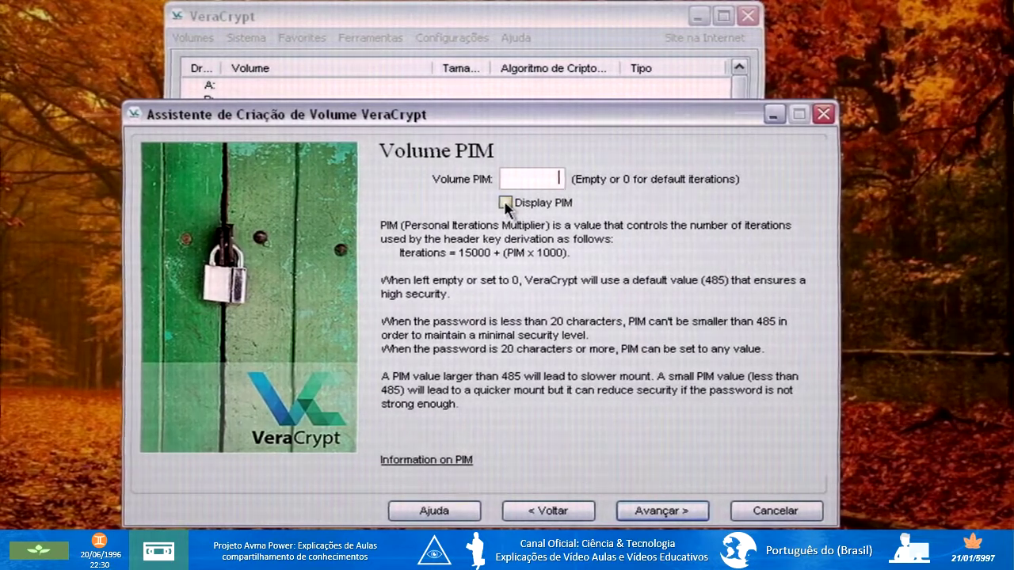
# Enter volume PIM 5997 with Display PIM on, and acknowledge the large-PIM warning.
pyautogui.click(505, 203)
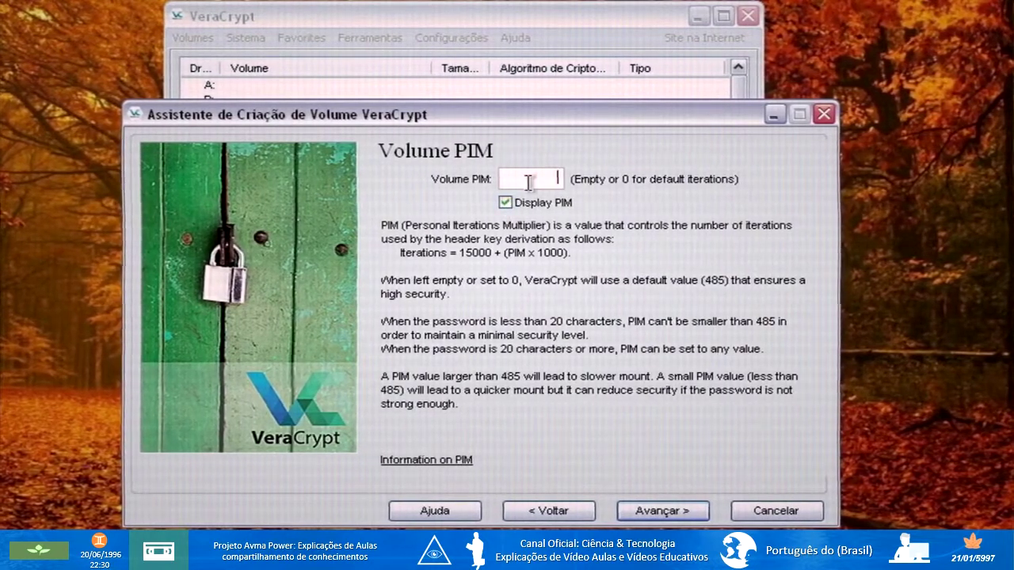
pyautogui.write('5')
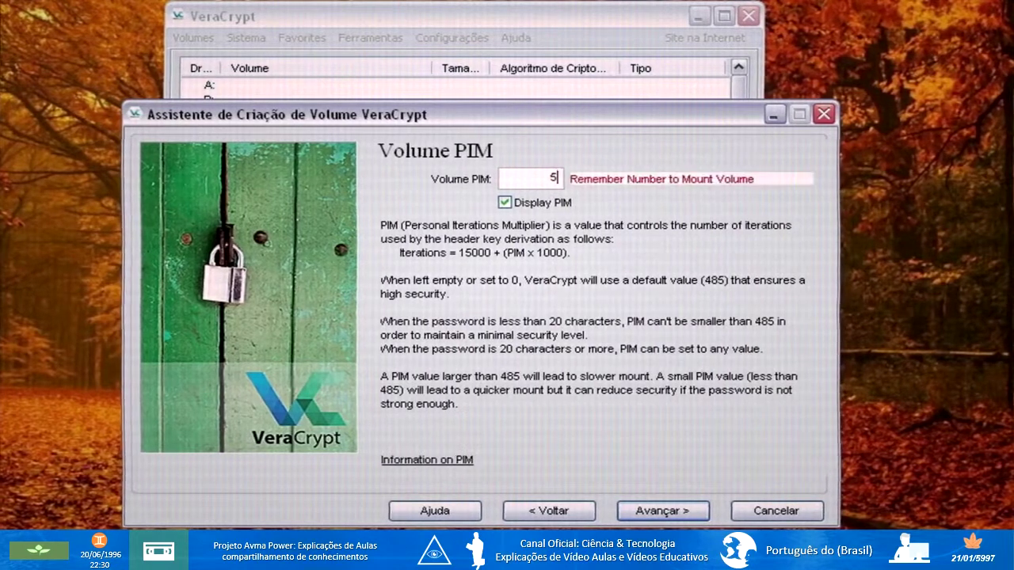
pyautogui.write('997')
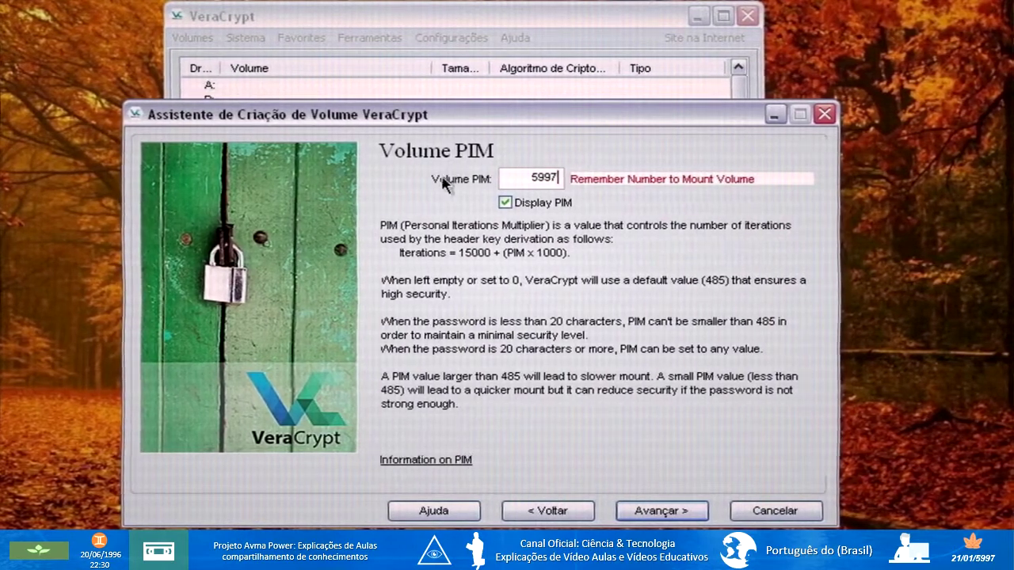
pyautogui.click(650, 516)
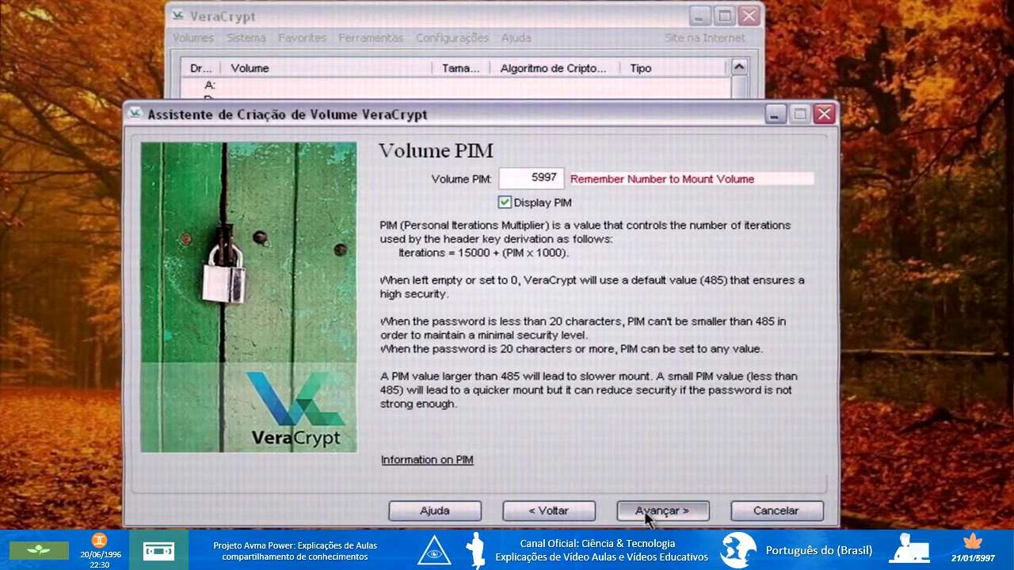
pyautogui.click(480, 379)
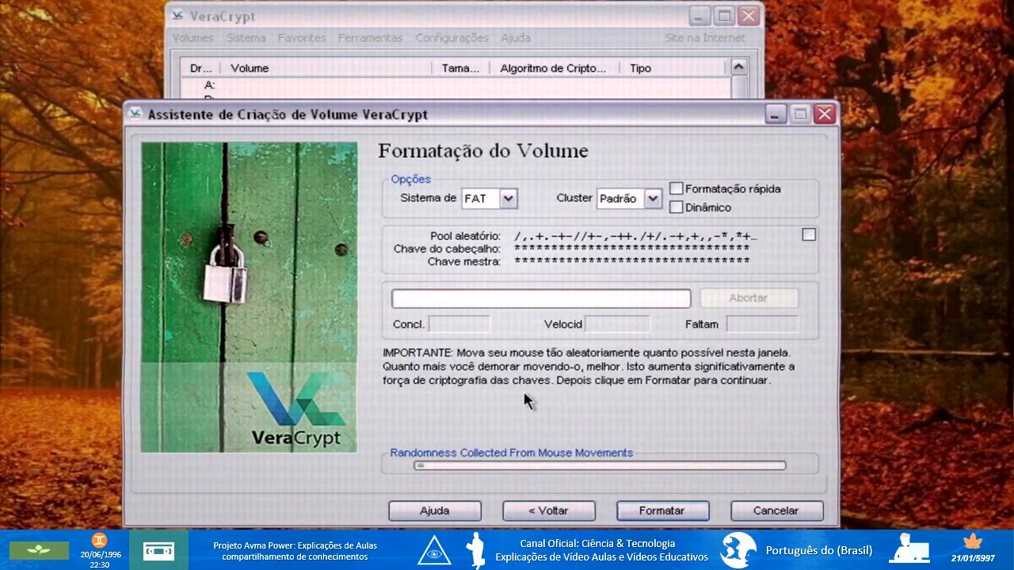
# Show the random pool values, choose the NTFS file system, and confirm a dynamic container.
pyautogui.click(808, 235)
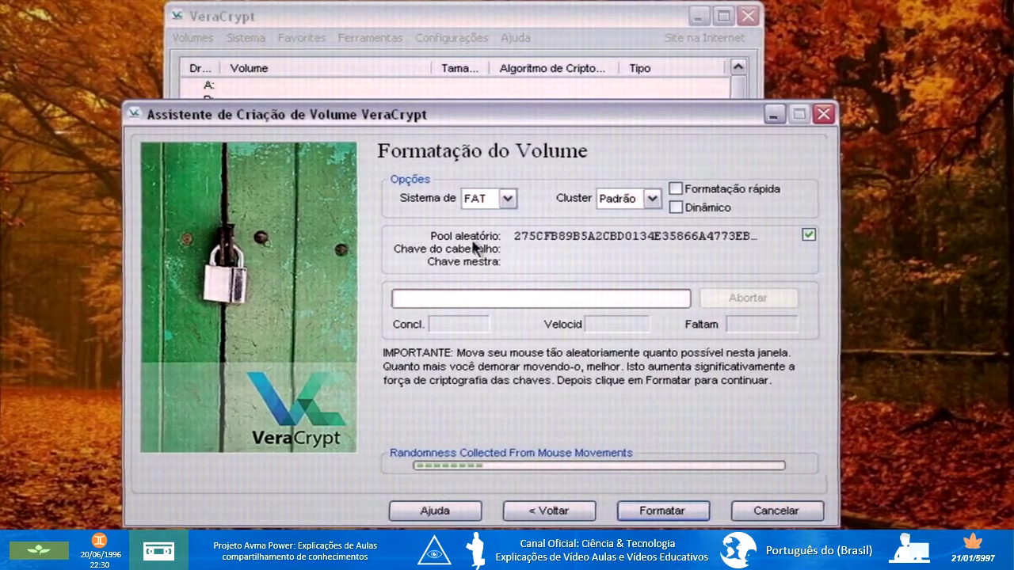
pyautogui.click(507, 199)
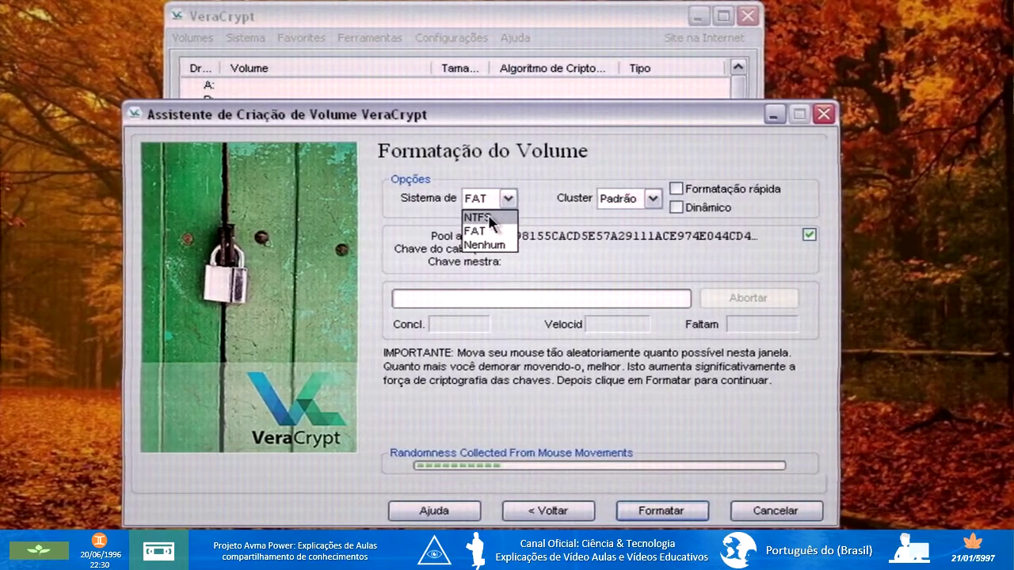
pyautogui.click(488, 217)
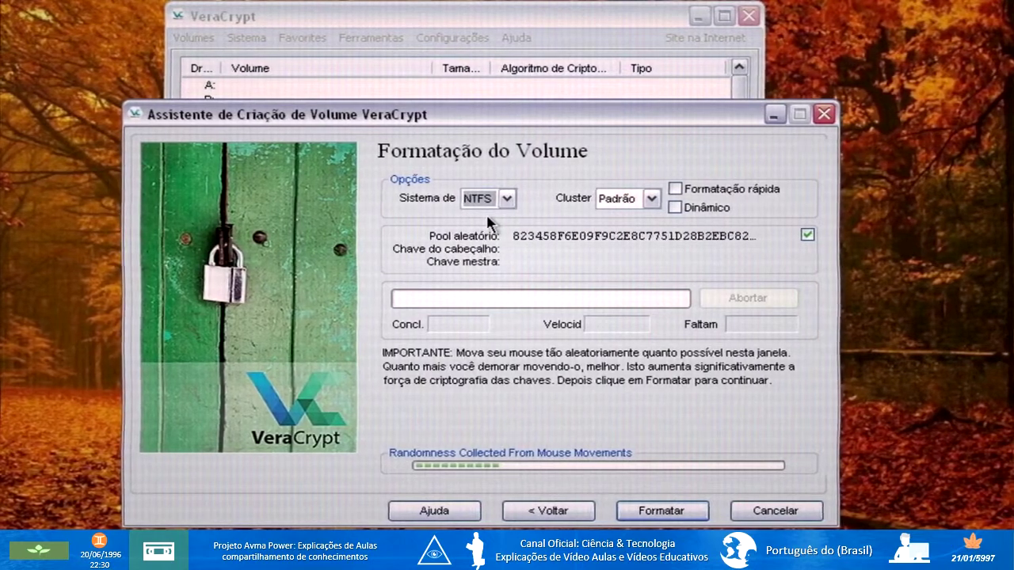
pyautogui.click(675, 208)
pyautogui.click(432, 409)
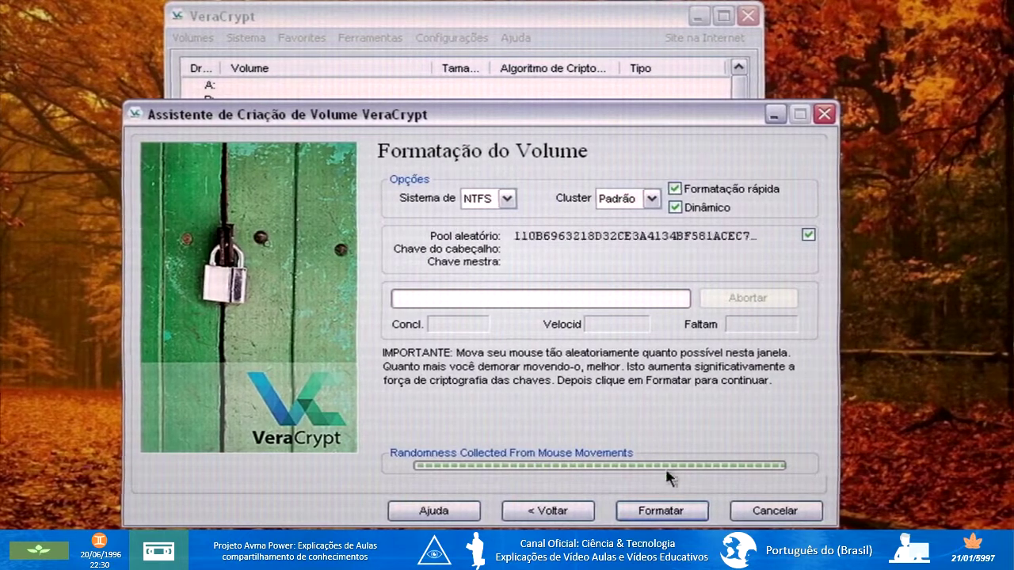
# Format the encrypted volume, then dismiss the success message and the dynamic-size notice.
pyautogui.click(660, 509)
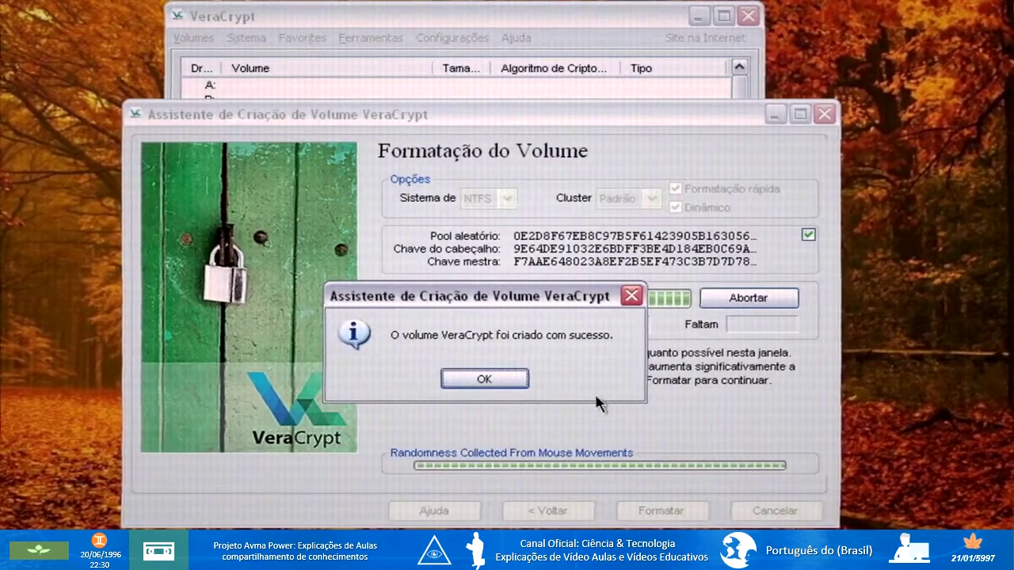
pyautogui.click(495, 382)
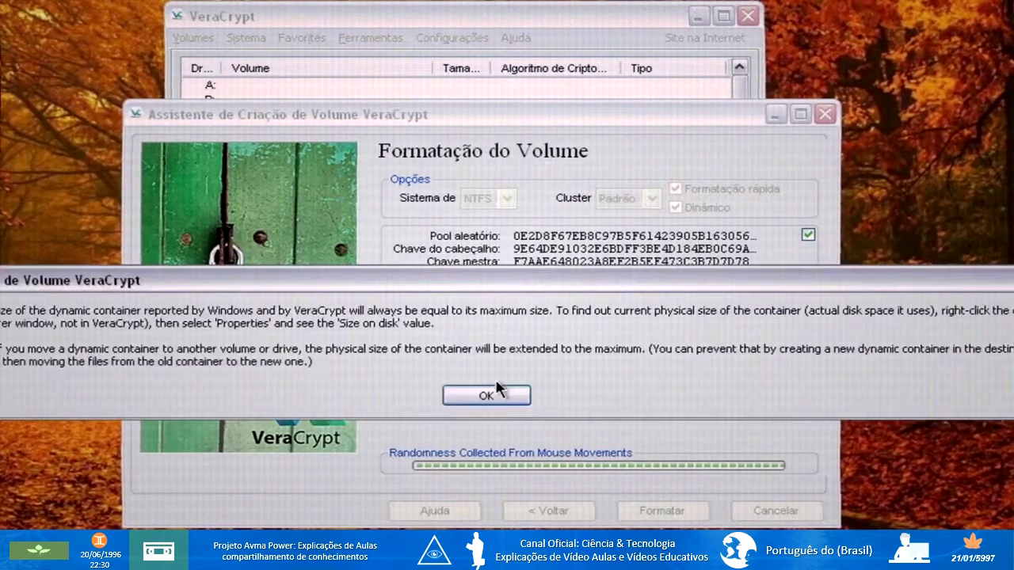
pyautogui.click(498, 390)
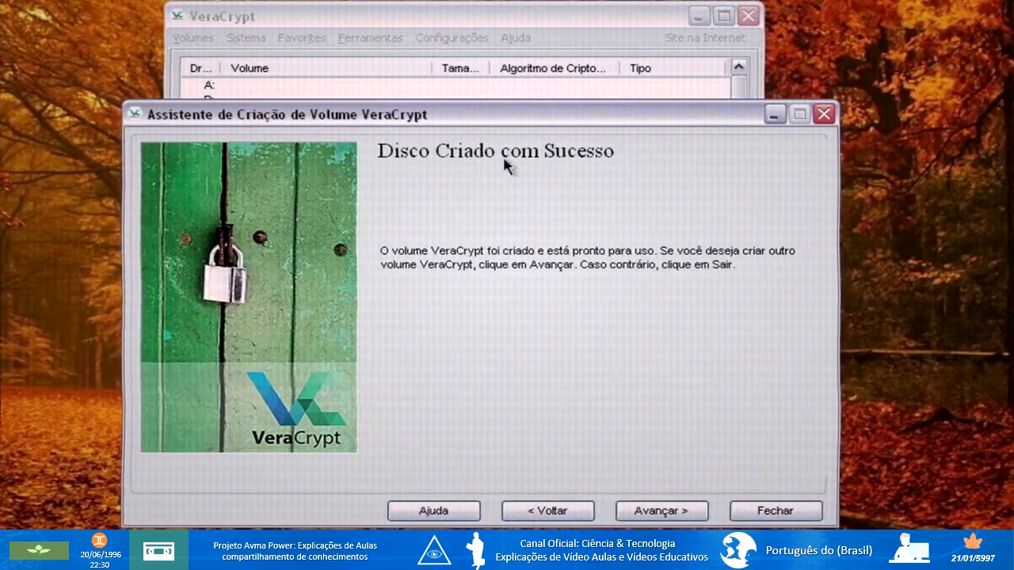
# Exit the creation wizard and rearrange the VeraCrypt window beside the desktop container icon.
pyautogui.click(776, 511)
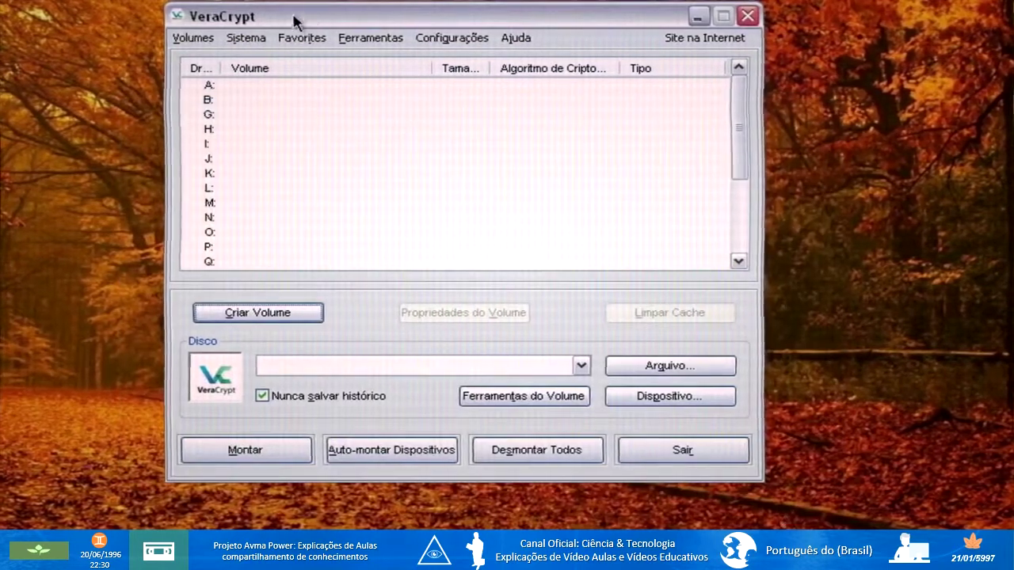
pyautogui.moveTo(295, 23); pyautogui.dragTo(449, 16)
pyautogui.moveTo(265, 502); pyautogui.dragTo(89, 246)
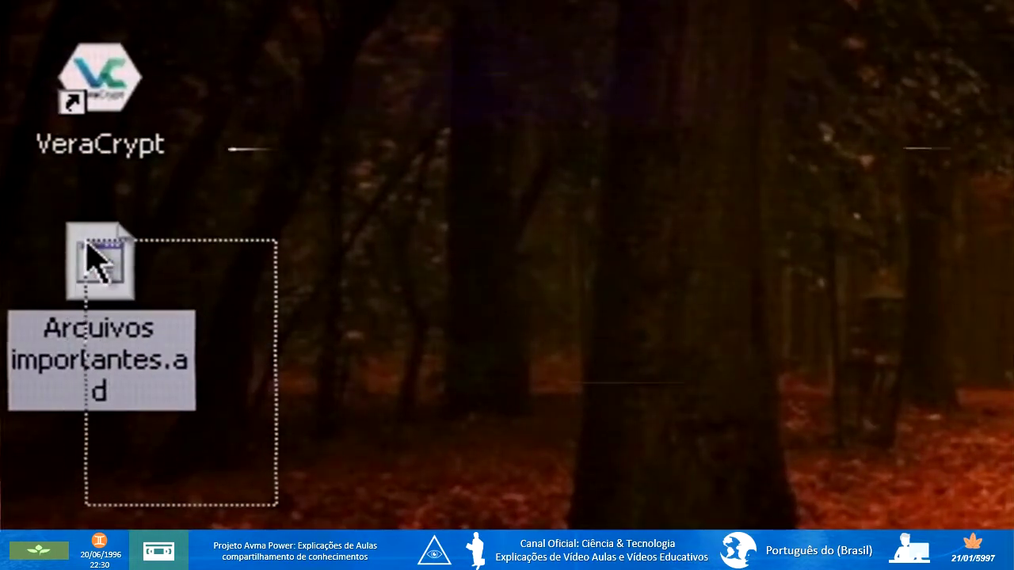
pyautogui.click(850, 409)
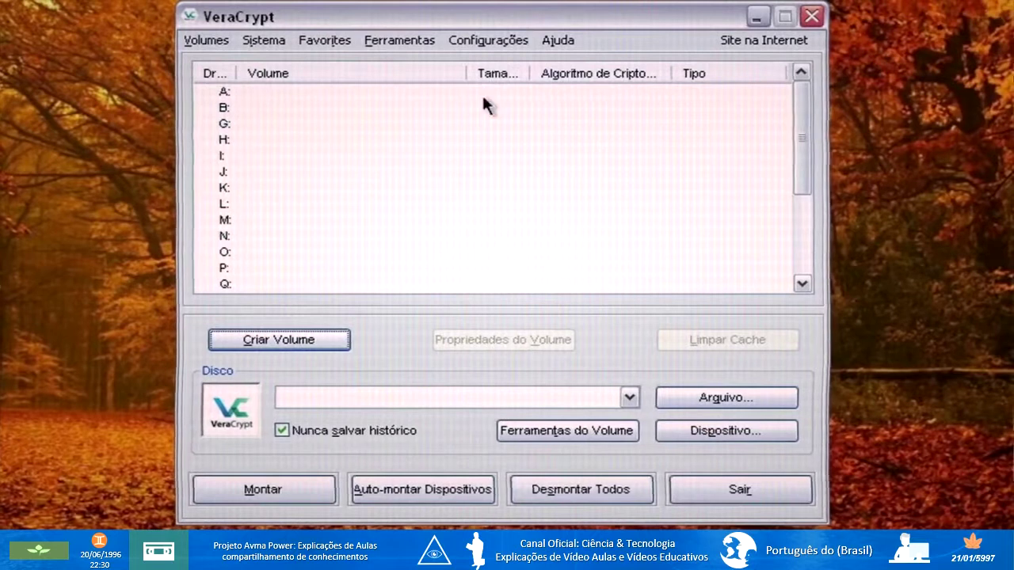
pyautogui.moveTo(800, 135); pyautogui.dragTo(788, 218)
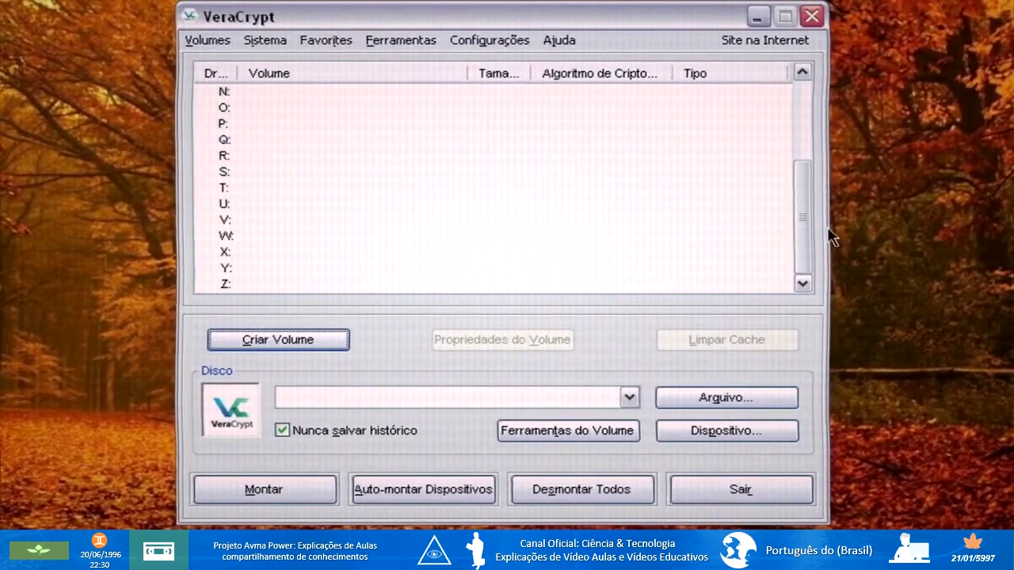
# Pick drive B: and load the Desktop file Arquivos importantes.ad as the volume.
pyautogui.moveTo(802, 220); pyautogui.dragTo(800, 124)
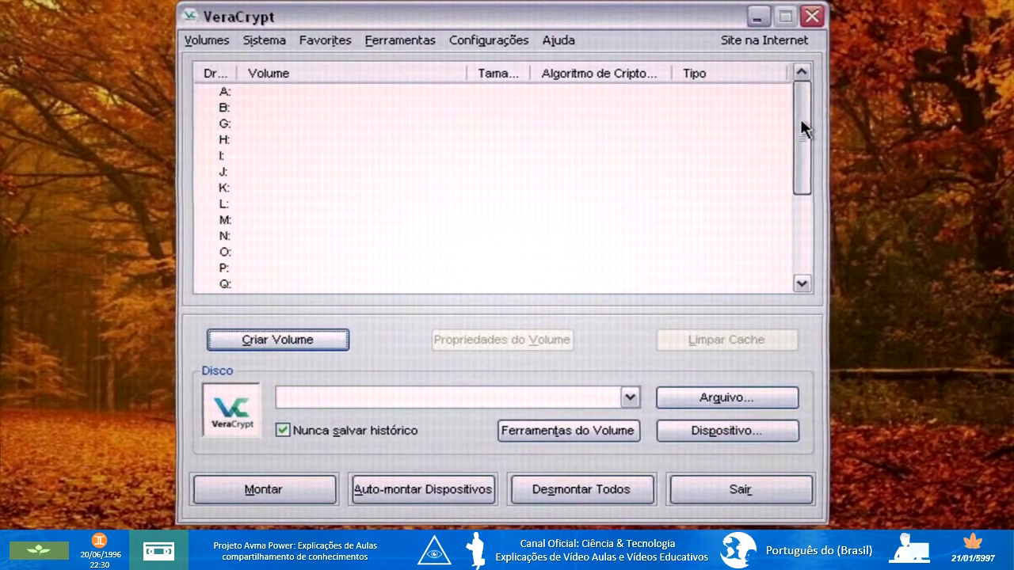
pyautogui.click(231, 109)
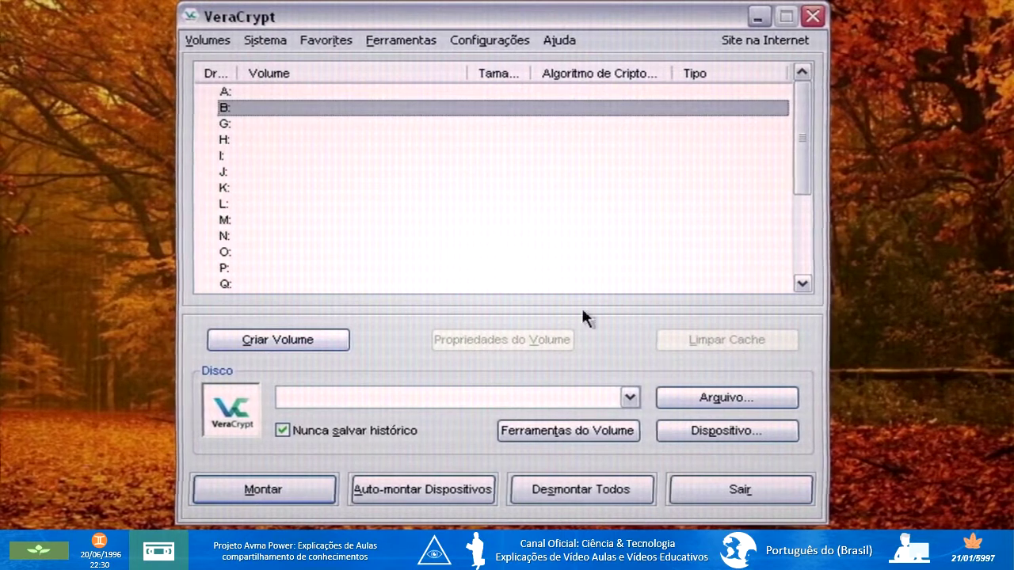
pyautogui.click(717, 400)
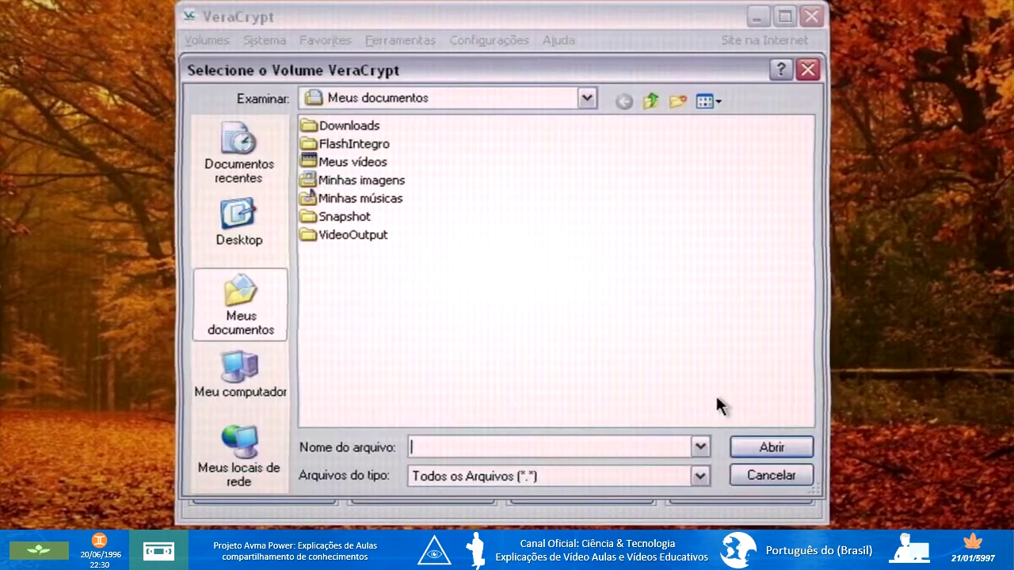
pyautogui.click(251, 229)
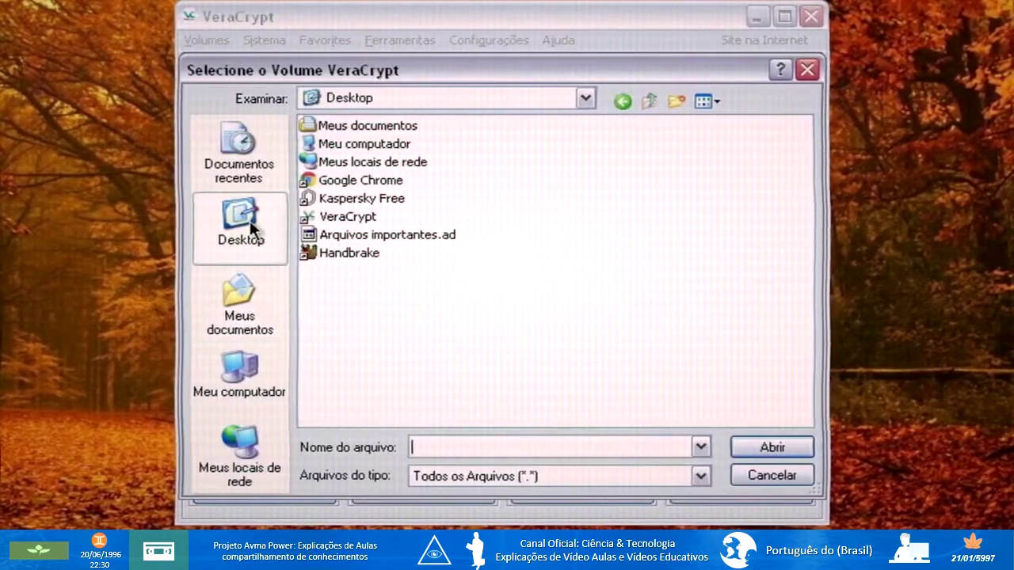
pyautogui.click(441, 237)
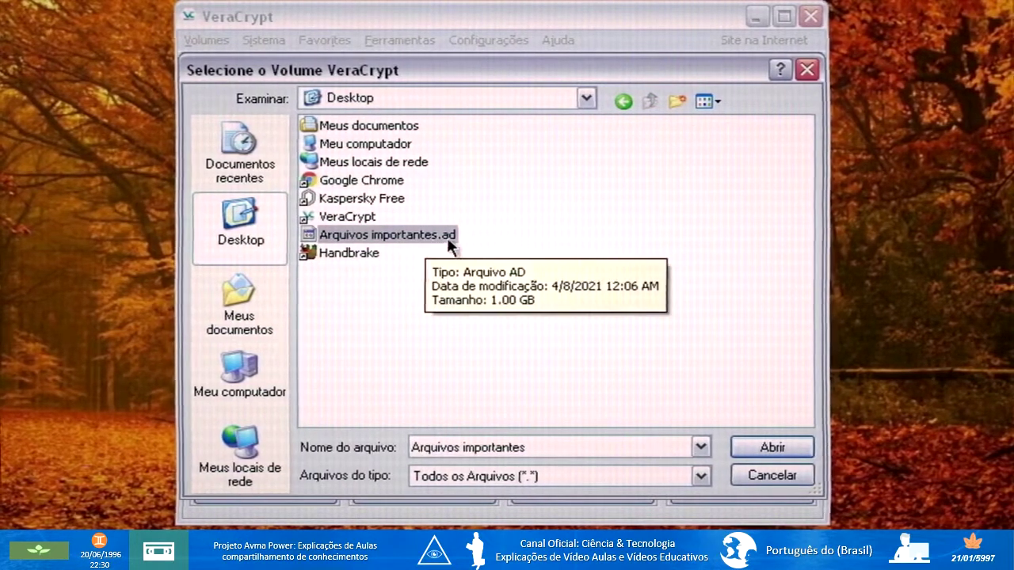
pyautogui.click(758, 450)
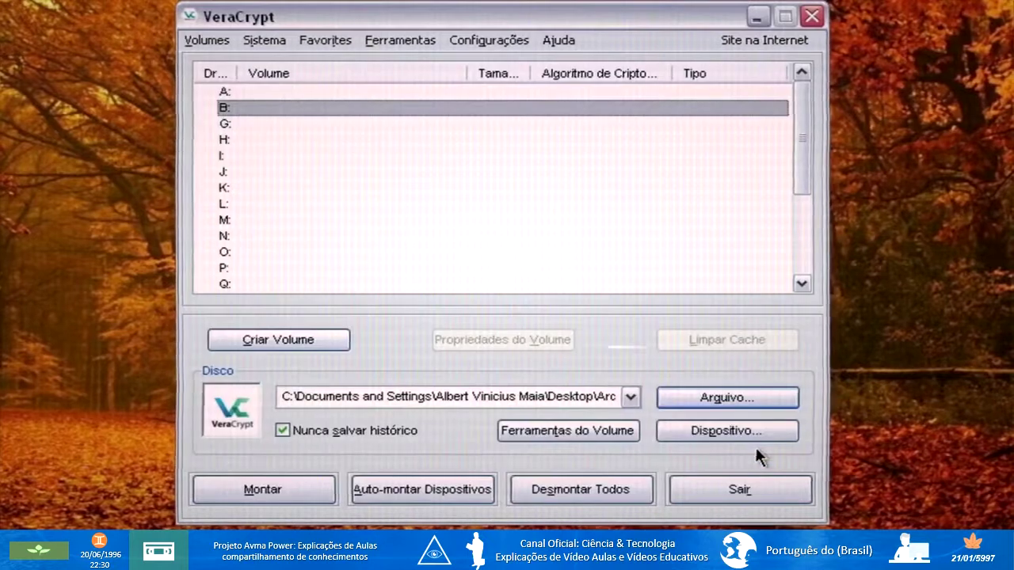
pyautogui.click(271, 491)
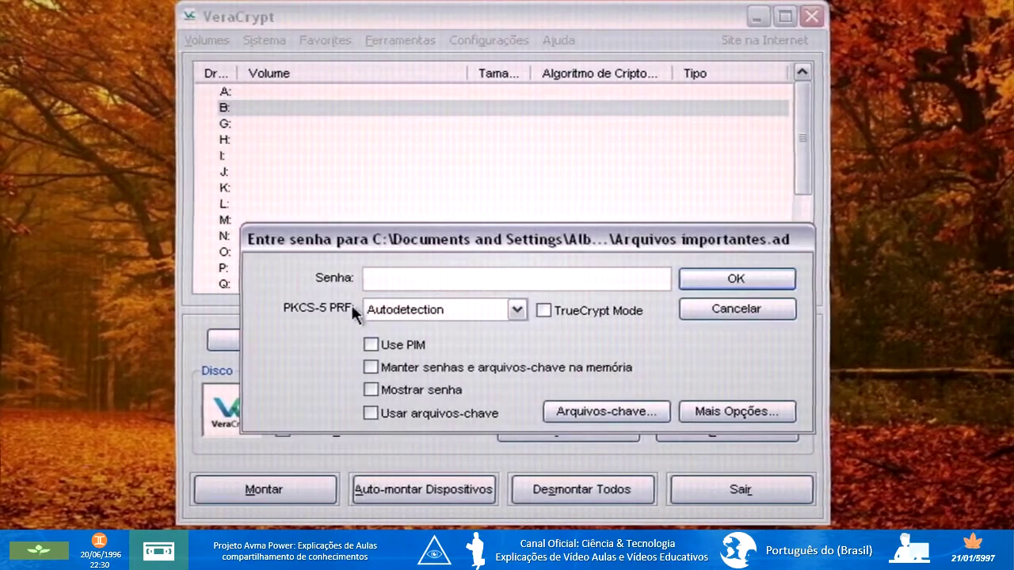
pyautogui.click(373, 346)
pyautogui.click(373, 391)
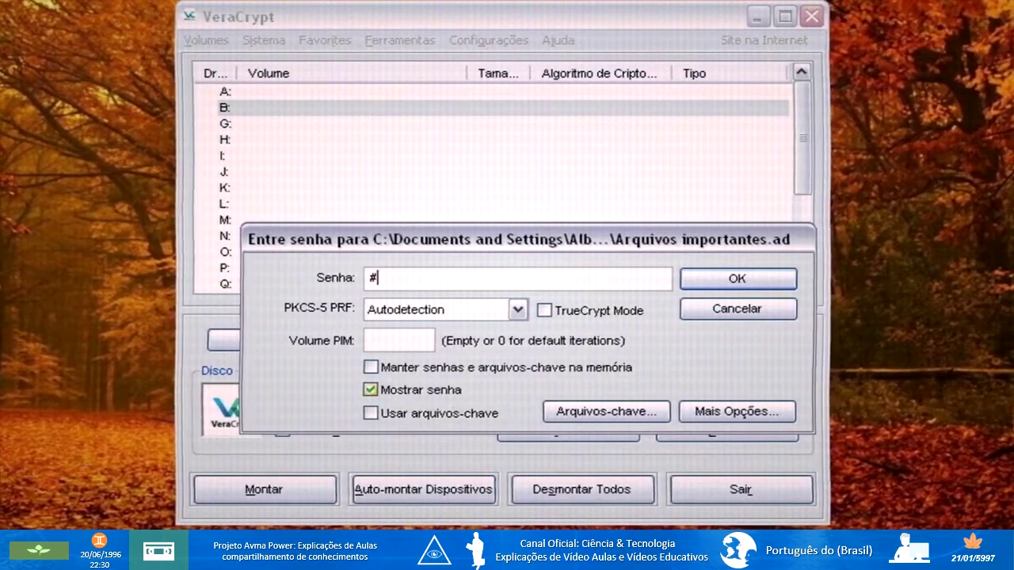
pyautogui.write('12')
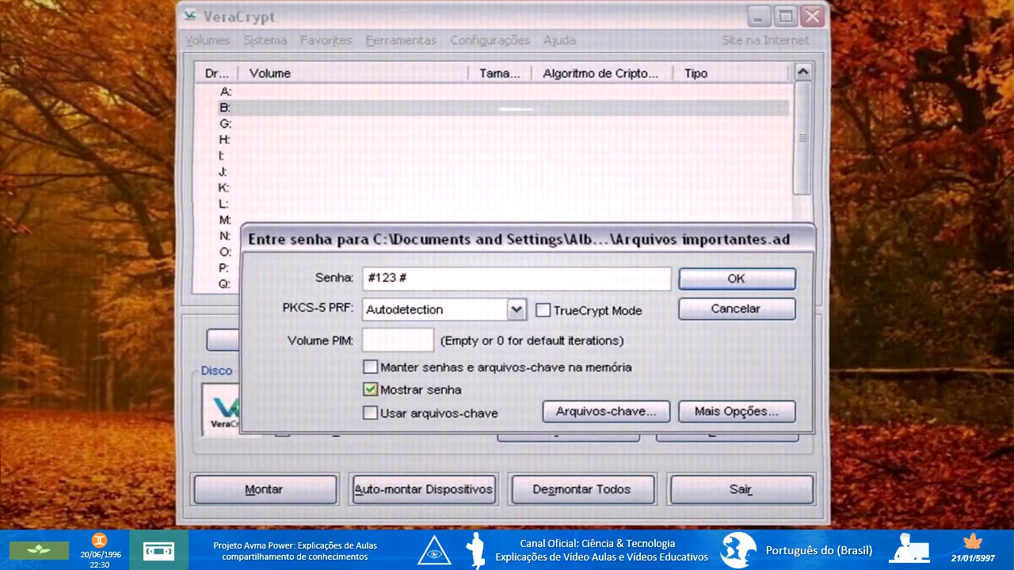
pyautogui.write('3 #456')
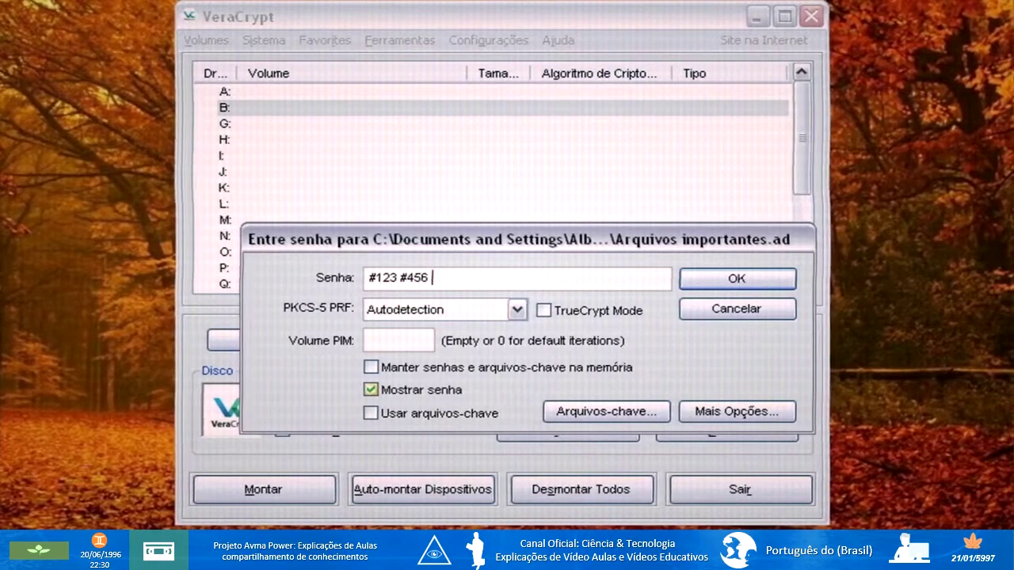
pyautogui.write(' #')
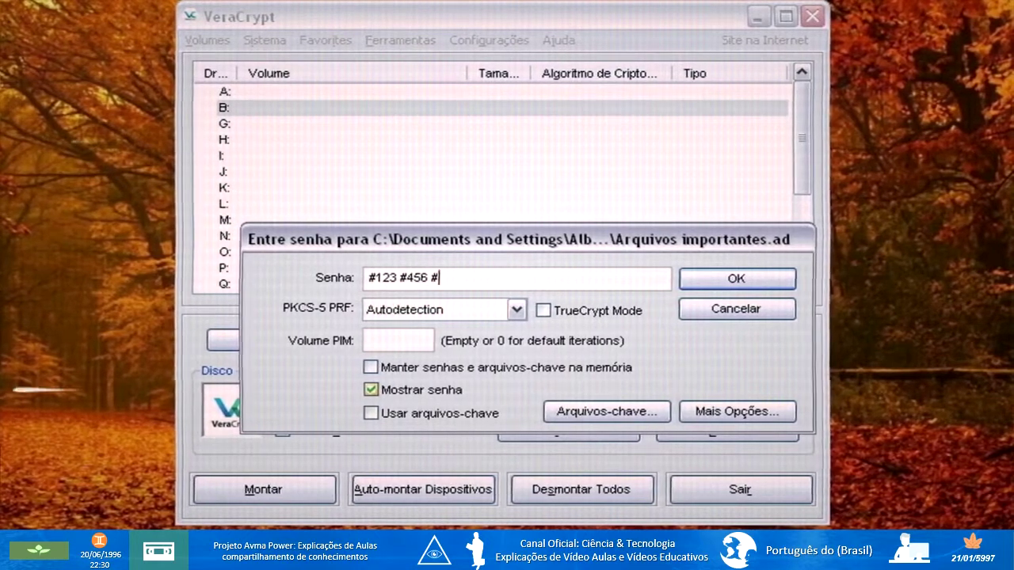
pyautogui.write('789')
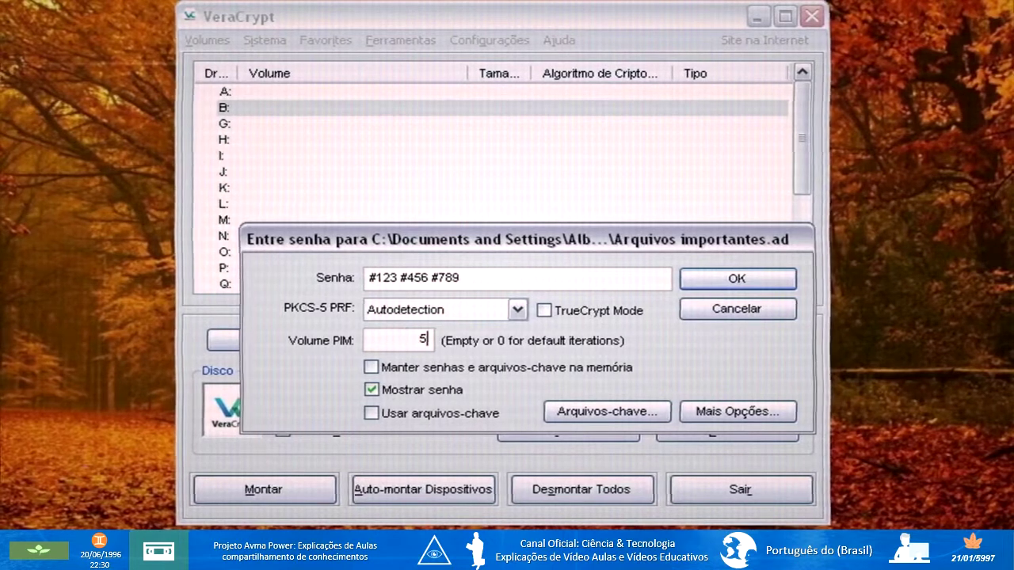
pyautogui.write('97')
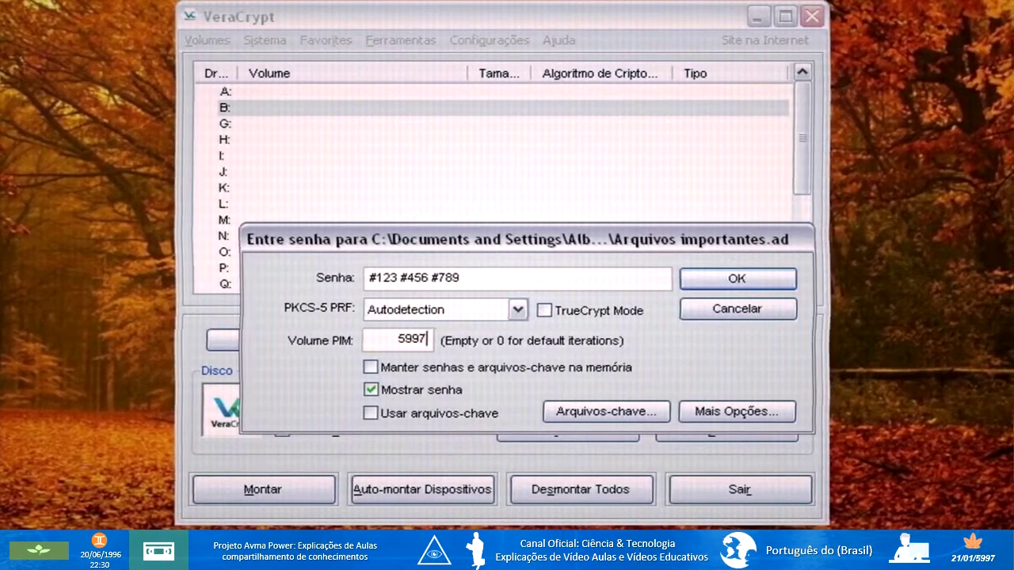
pyautogui.click(728, 278)
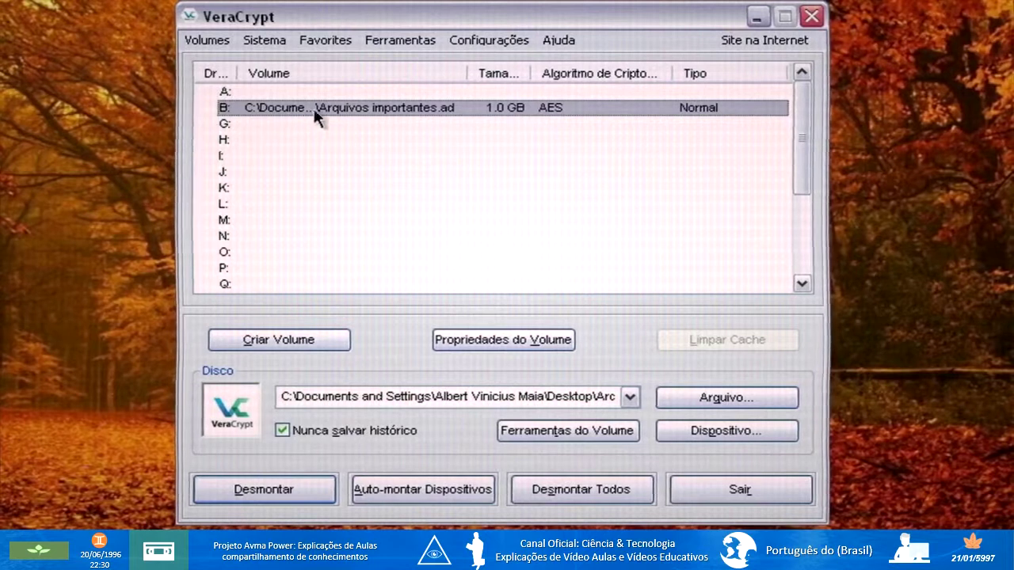
# Widen the Tamanho column and minimize VeraCrypt with B: still mounted.
pyautogui.moveTo(530, 70); pyautogui.dragTo(537, 73)
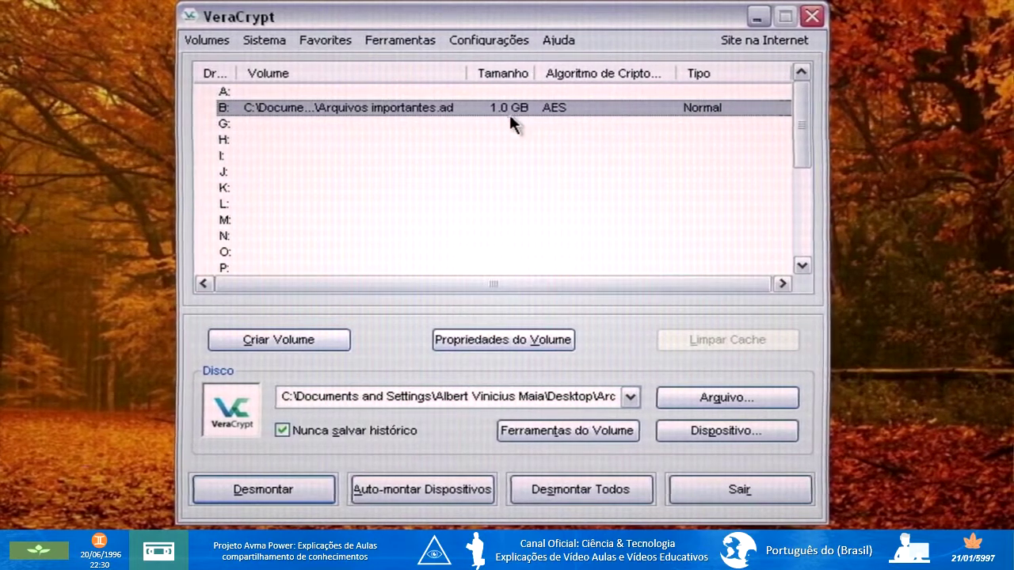
pyautogui.click(758, 17)
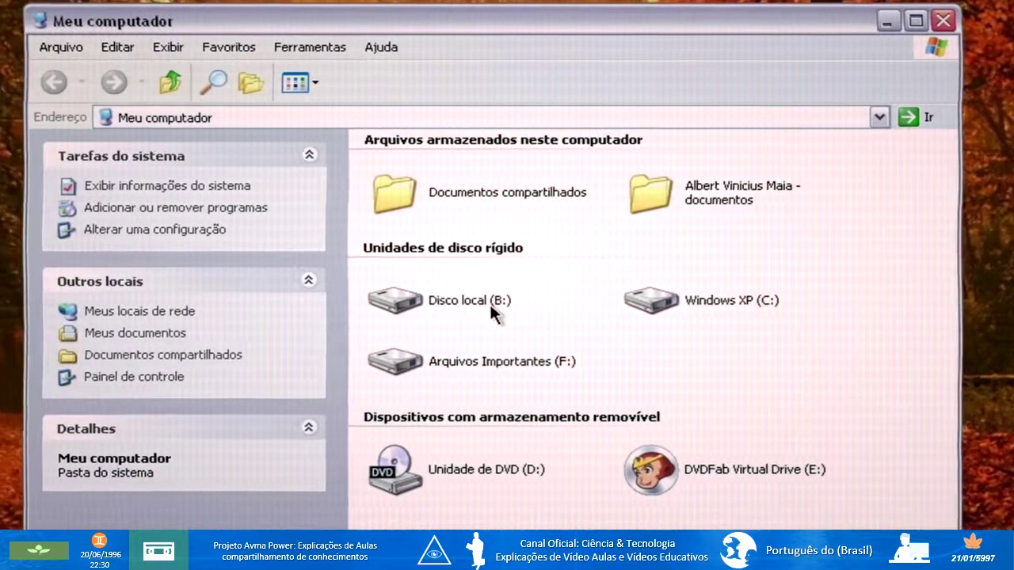
# Open the properties of Disco local (B:), showing NTFS with 0.99 GB free of 1.00 GB.
pyautogui.moveTo(377, 300)
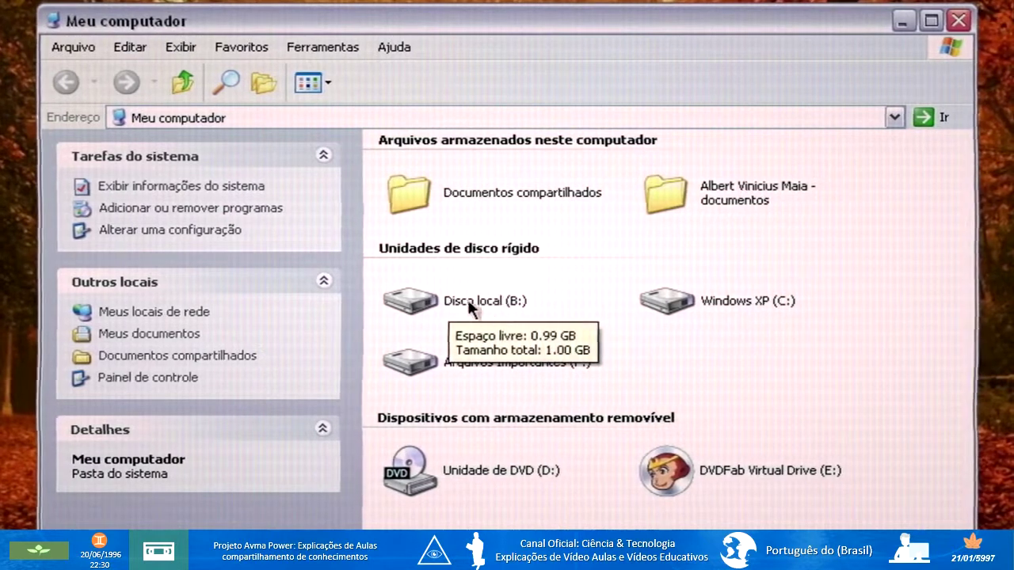
pyautogui.doubleClick(464, 295)
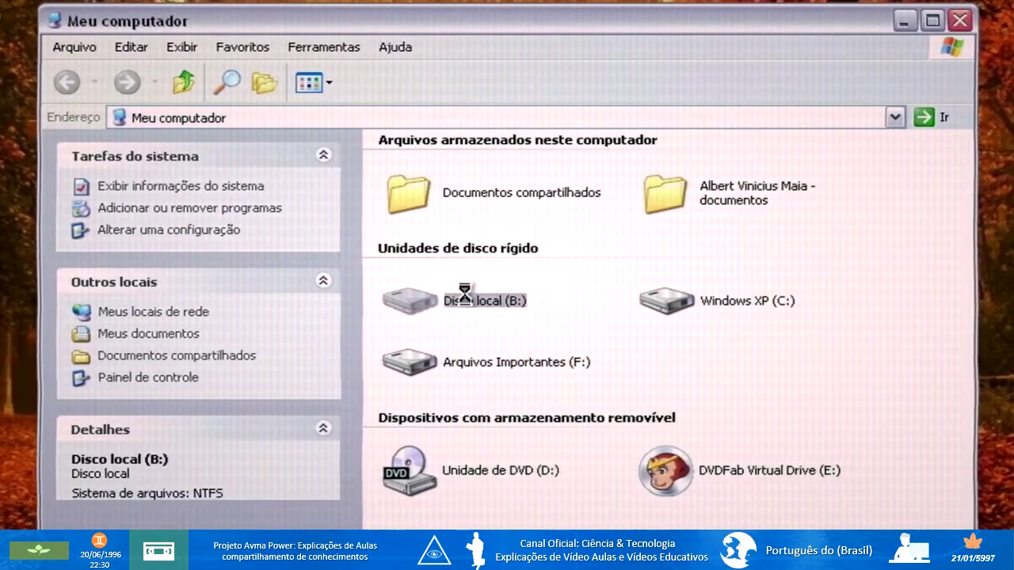
pyautogui.rightClick(464, 296)
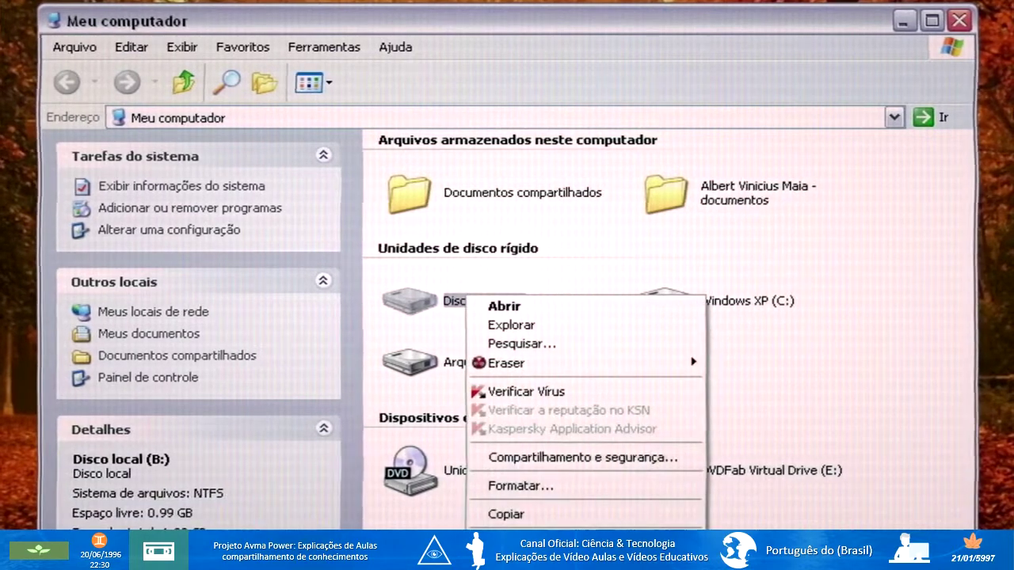
pyautogui.click(507, 544)
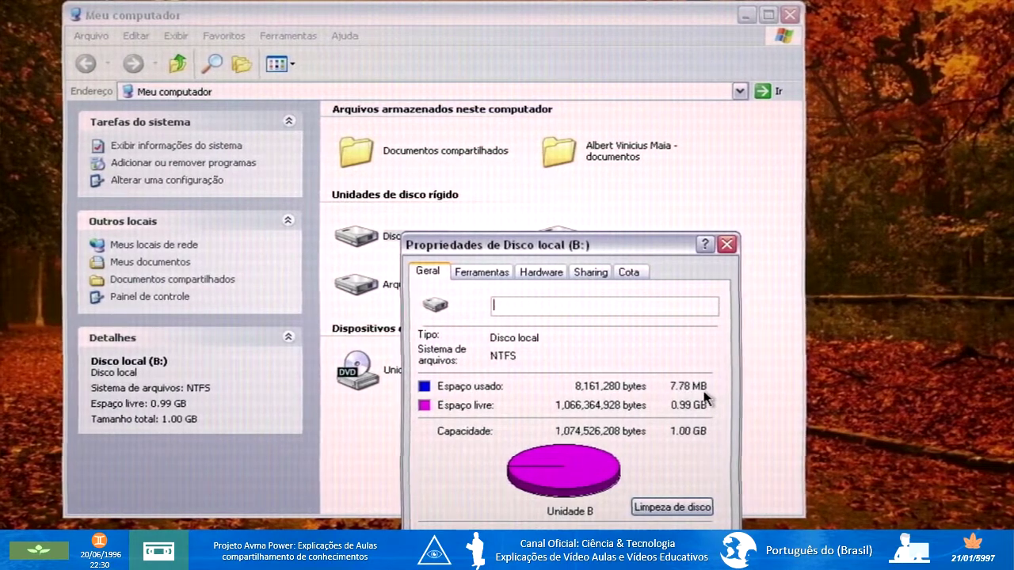
# Rename drive B: to 'Unidade Criptografada' and open it in Explorer.
pyautogui.click(727, 246)
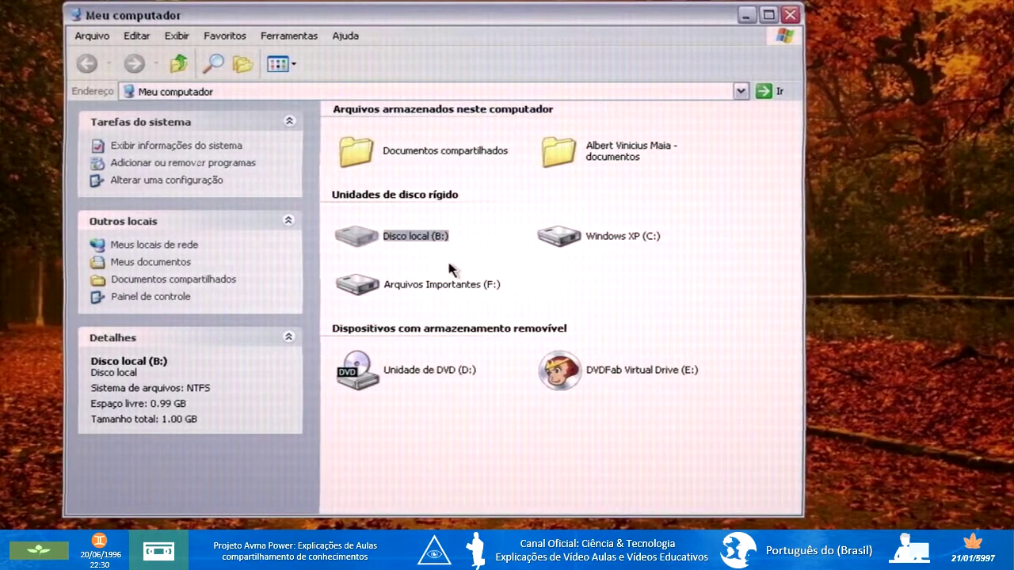
pyautogui.press('F2')
pyautogui.write('Unidade ')
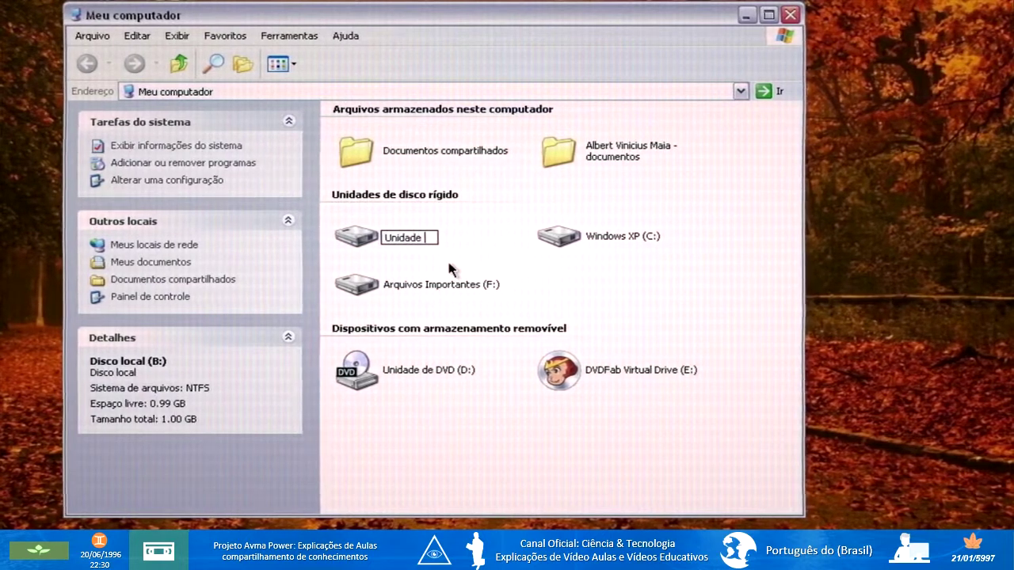
pyautogui.write('Cripto')
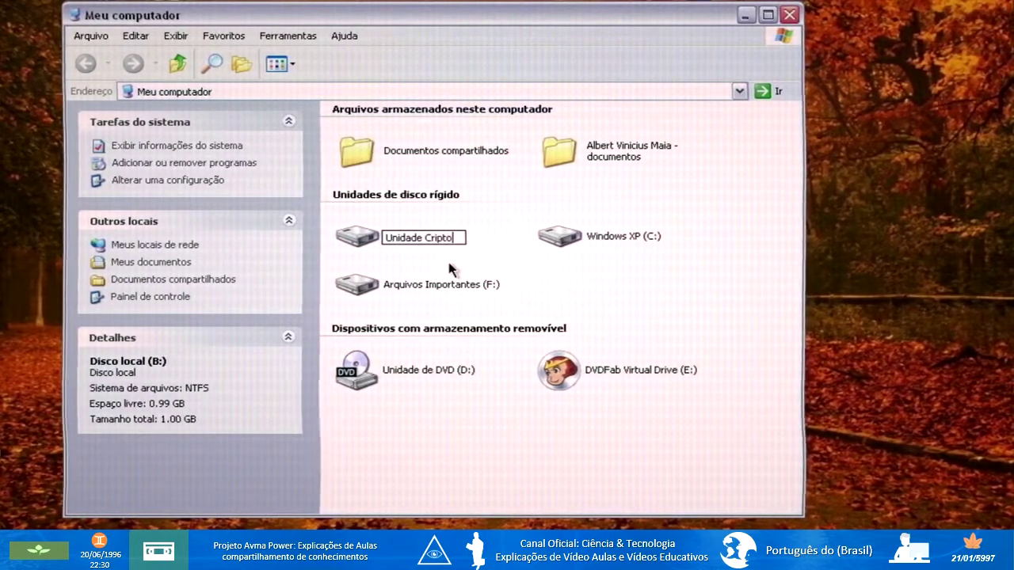
pyautogui.write('grafada')
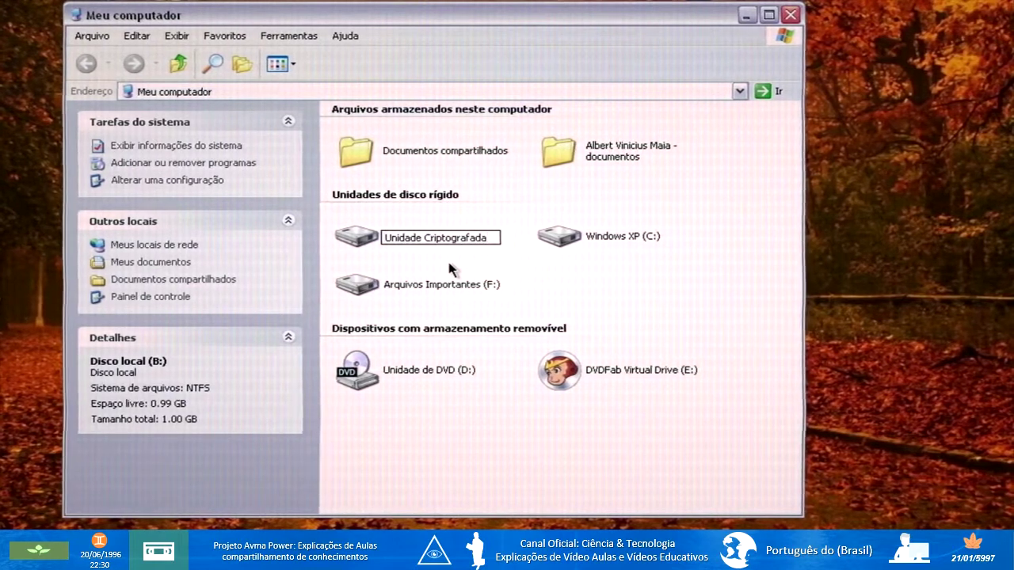
pyautogui.press('Return')
pyautogui.click(545, 297)
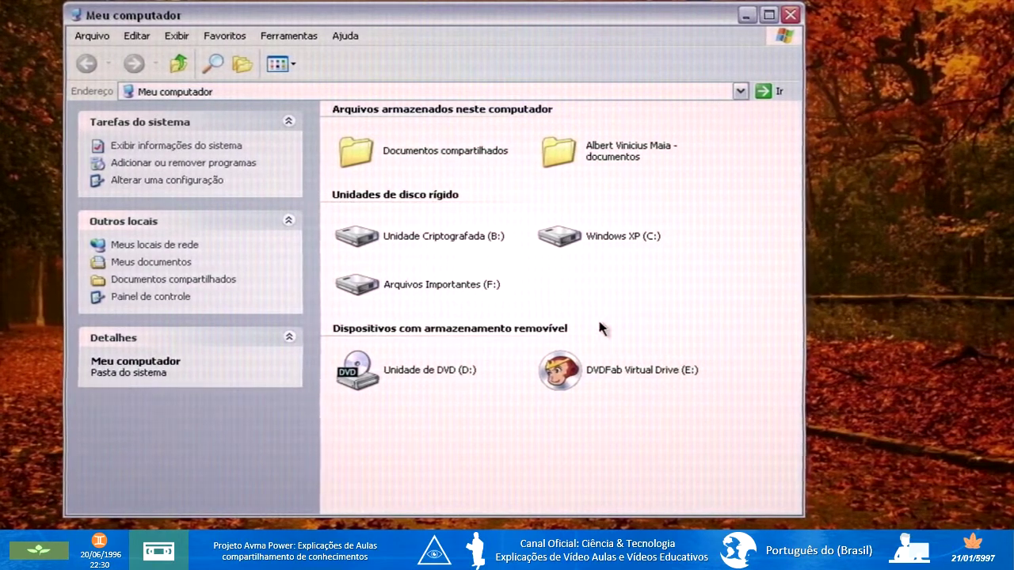
pyautogui.doubleClick(401, 241)
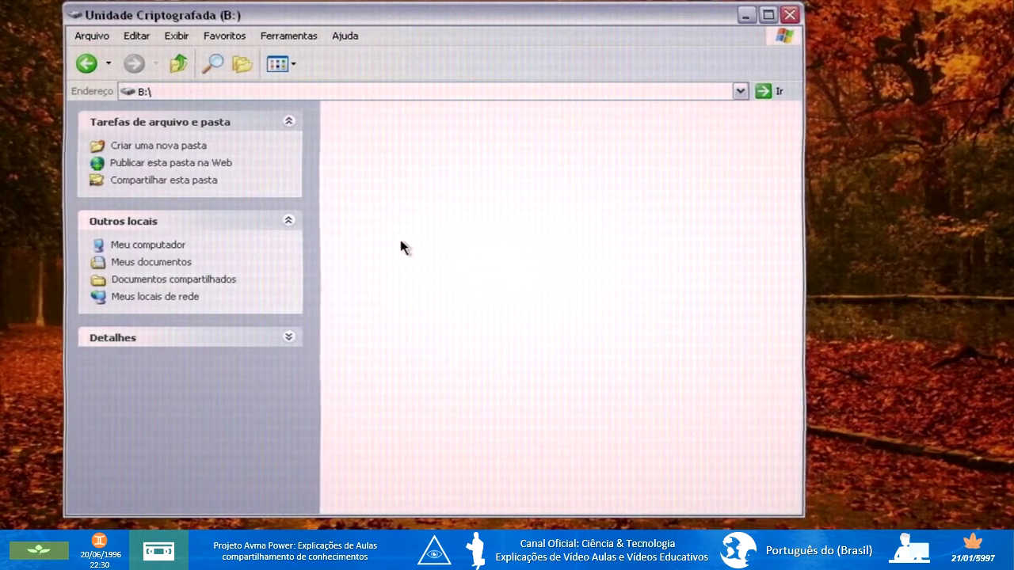
# Copy all seven My Documents folders, including Downloads, Snapshot and VideoOutput, into drive B:.
pyautogui.hotkey('alt', 'Tab')
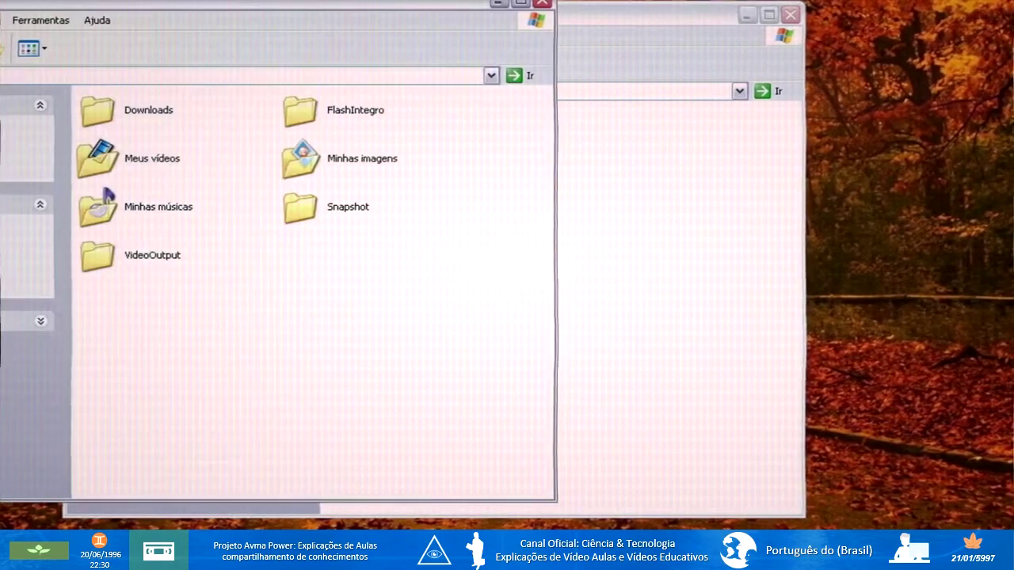
pyautogui.moveTo(420, 308); pyautogui.dragTo(126, 108)
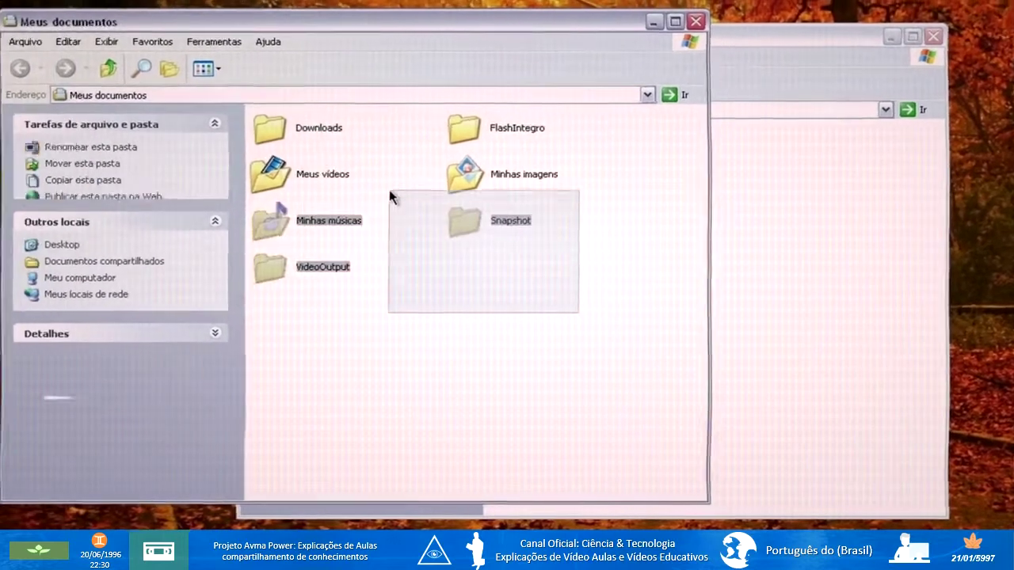
pyautogui.rightClick(318, 129)
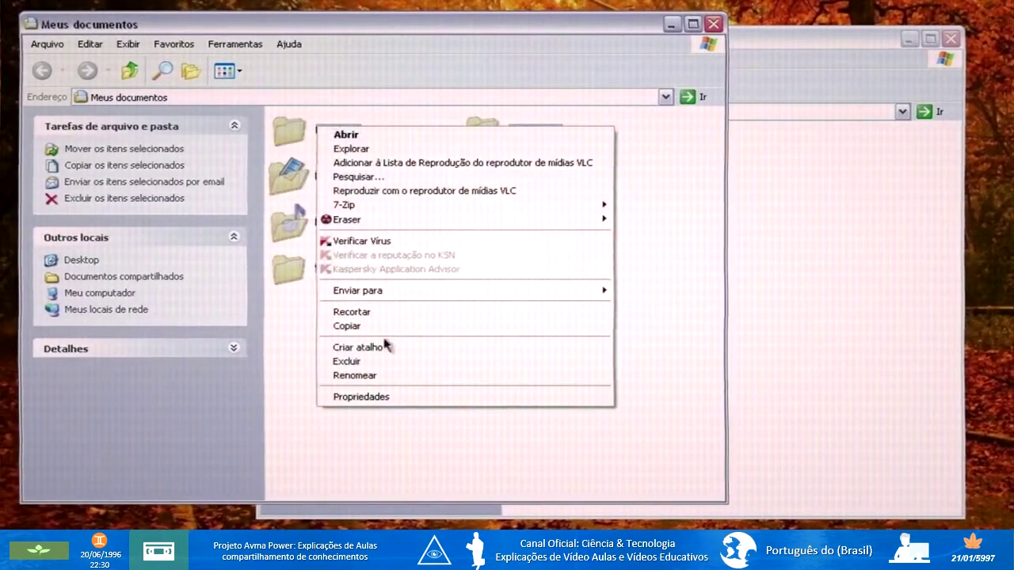
pyautogui.click(361, 326)
pyautogui.click(818, 318)
pyautogui.rightClick(652, 213)
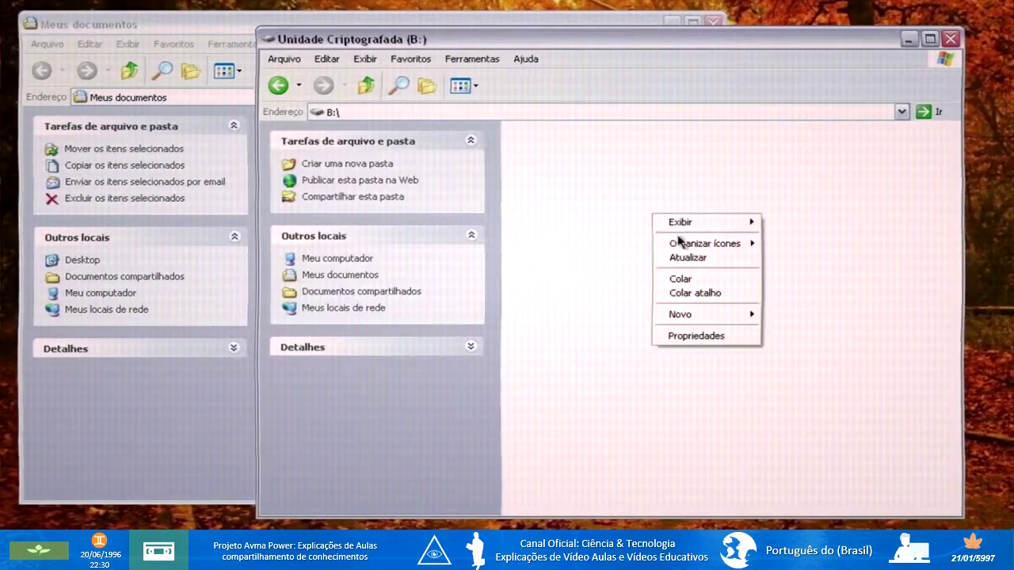
pyautogui.click(683, 277)
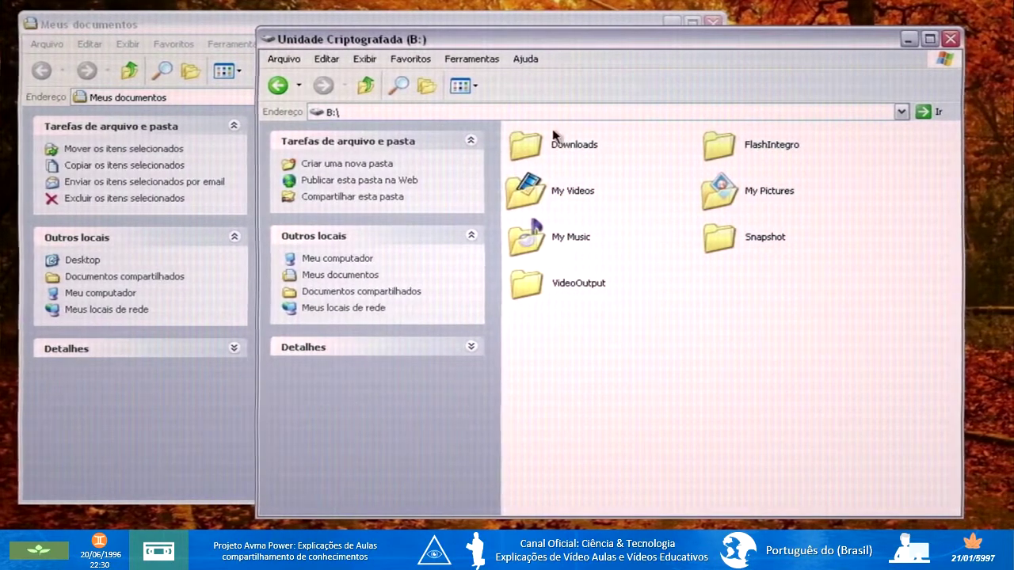
# Reposition the B: window, go back to Meu computador and minimize it.
pyautogui.moveTo(462, 37); pyautogui.dragTo(447, 134)
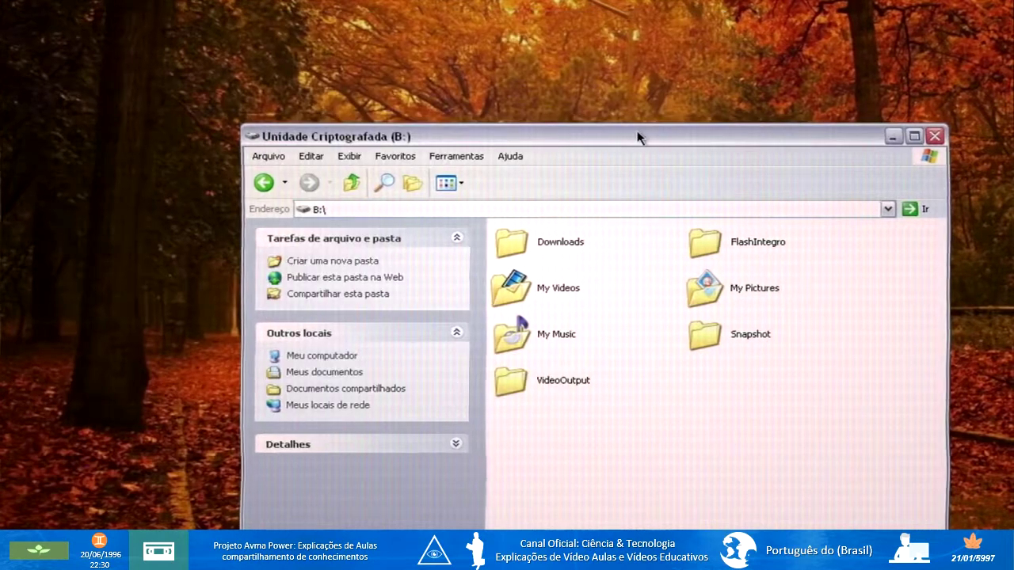
pyautogui.moveTo(640, 135); pyautogui.dragTo(692, 46)
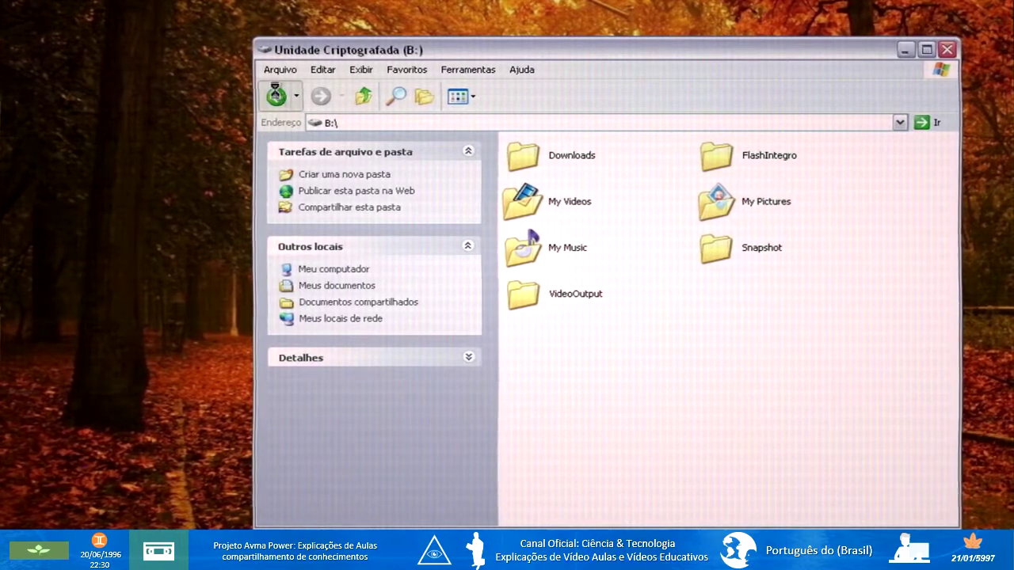
pyautogui.click(276, 95)
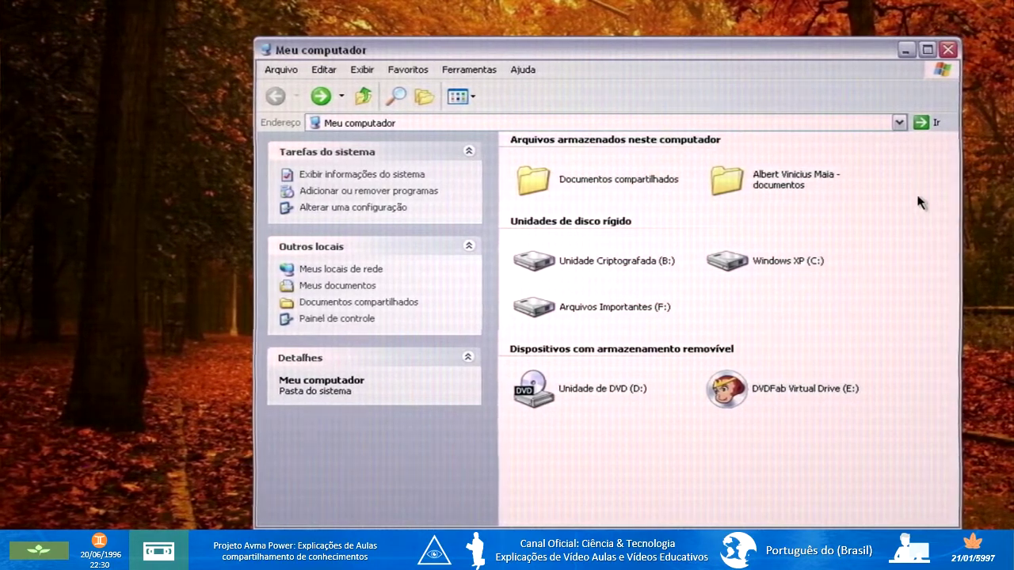
pyautogui.click(906, 50)
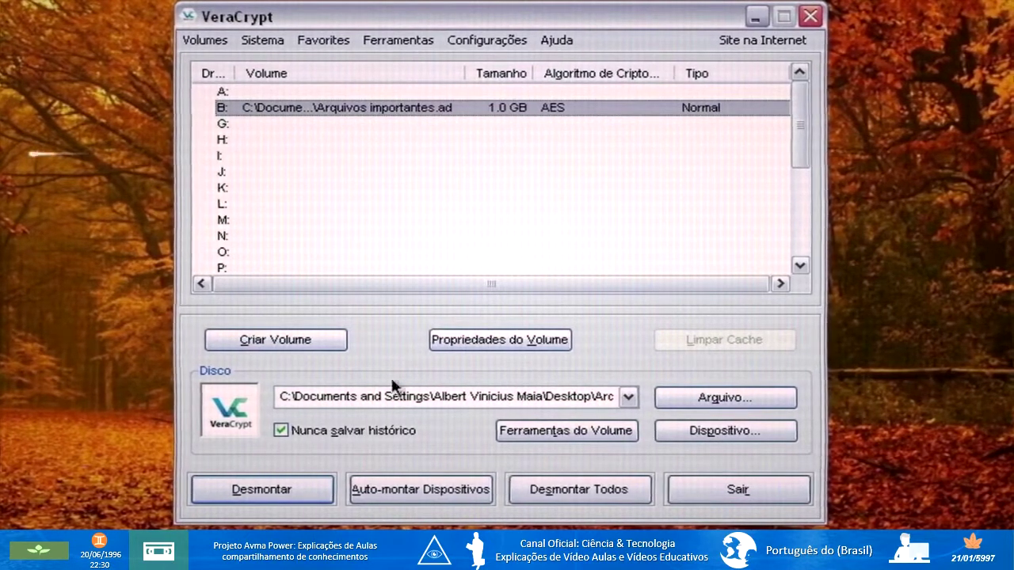
# Dismount drive B: and close VeraCrypt, then select the Arquivos importantes.ad file on the desktop.
pyautogui.click(241, 491)
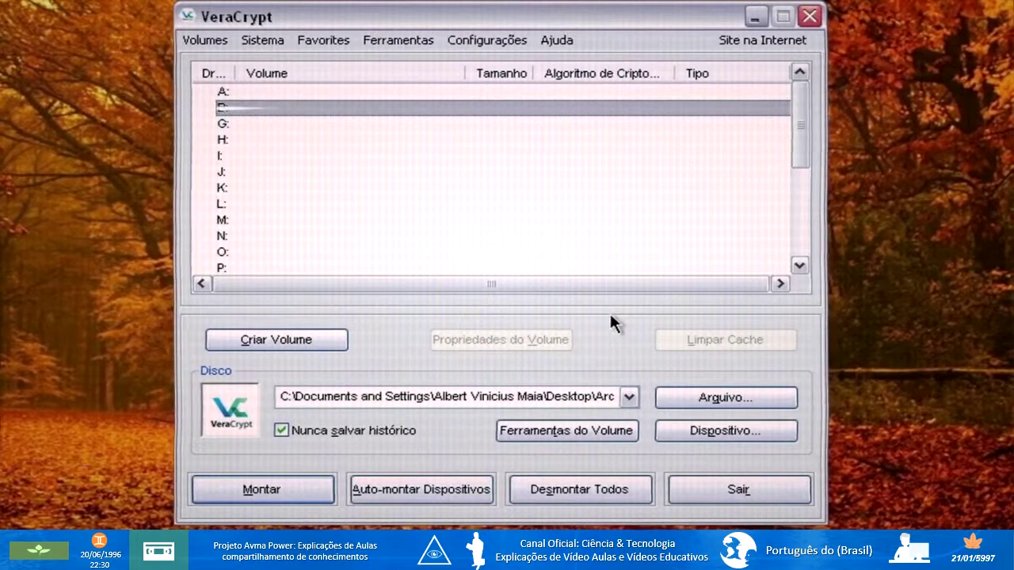
pyautogui.click(809, 17)
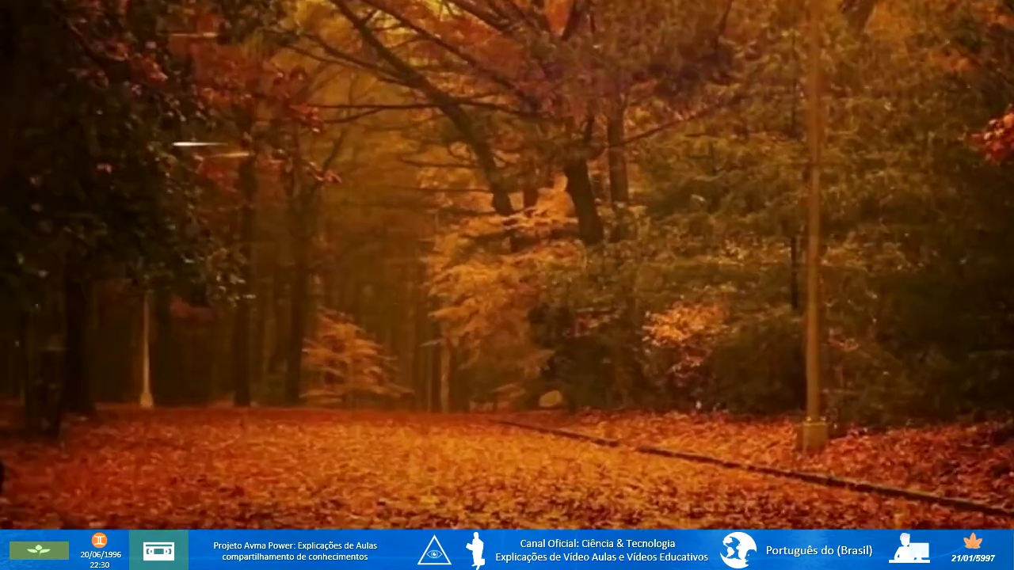
pyautogui.moveTo(271, 206); pyautogui.dragTo(48, 489)
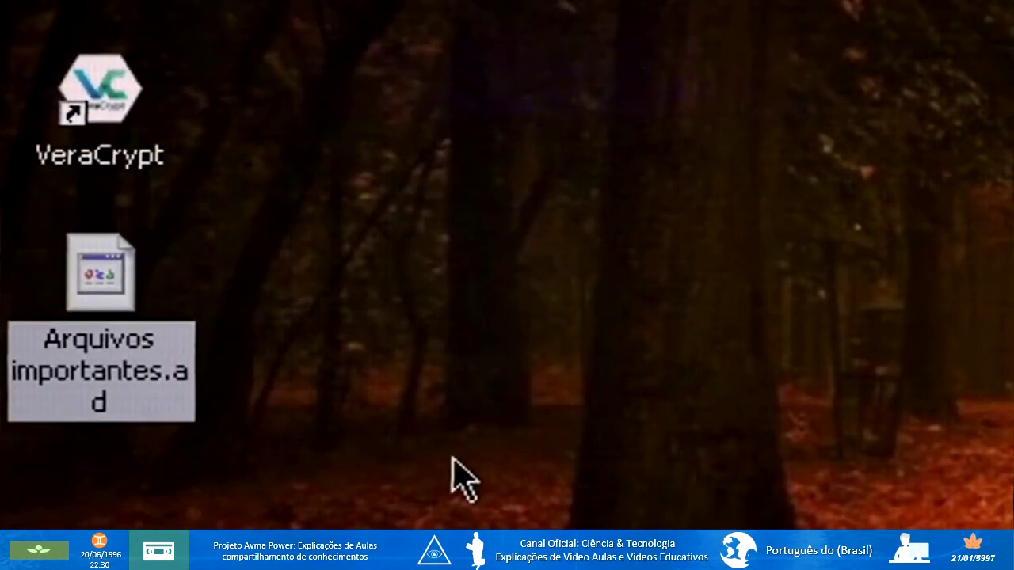
# Cut Arquivos importantes.ad from the desktop and open the empty Arquivos Importantes (F:) drive.
pyautogui.click(451, 458)
pyautogui.click(116, 284)
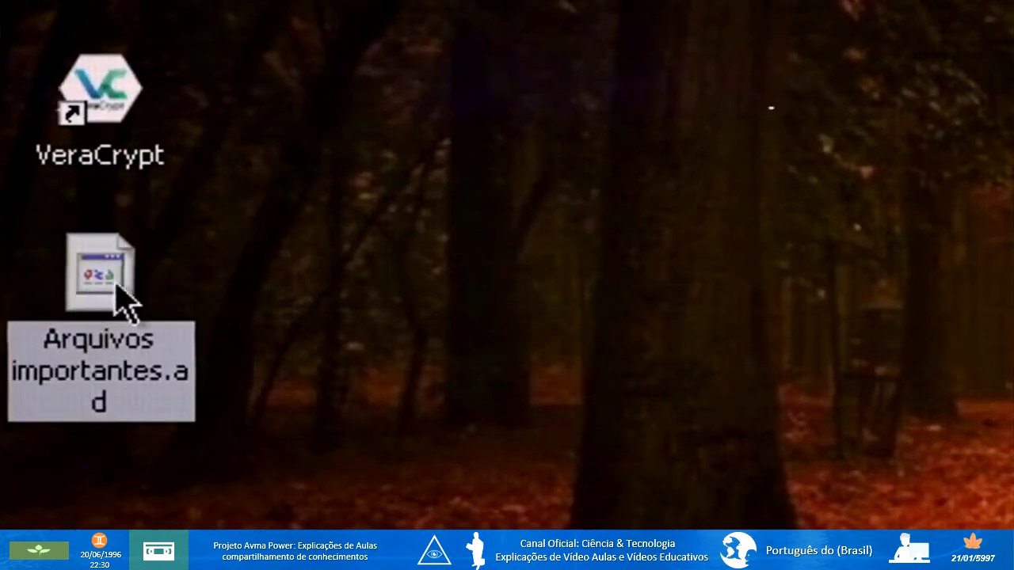
pyautogui.click(948, 358)
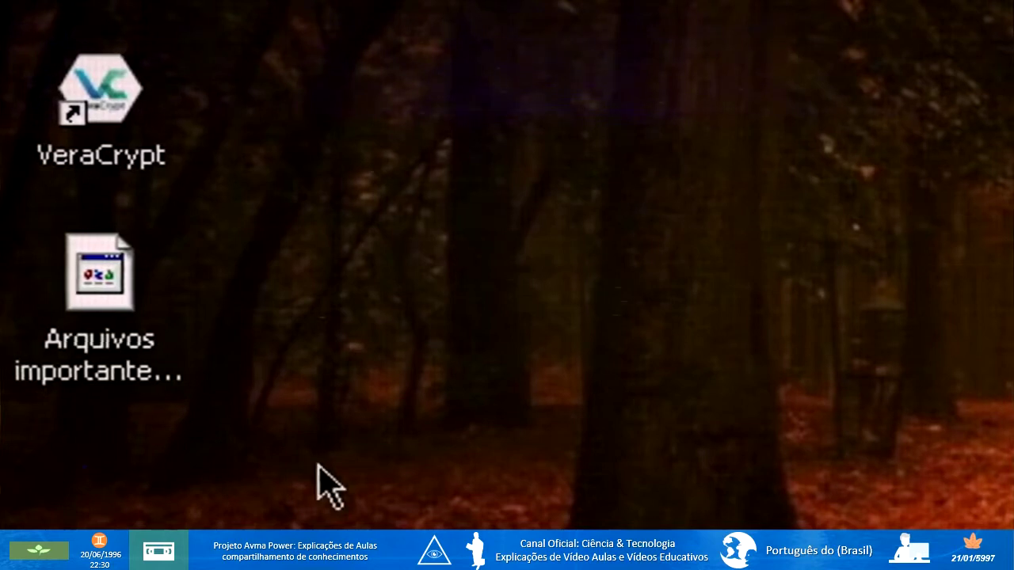
pyautogui.rightClick(109, 317)
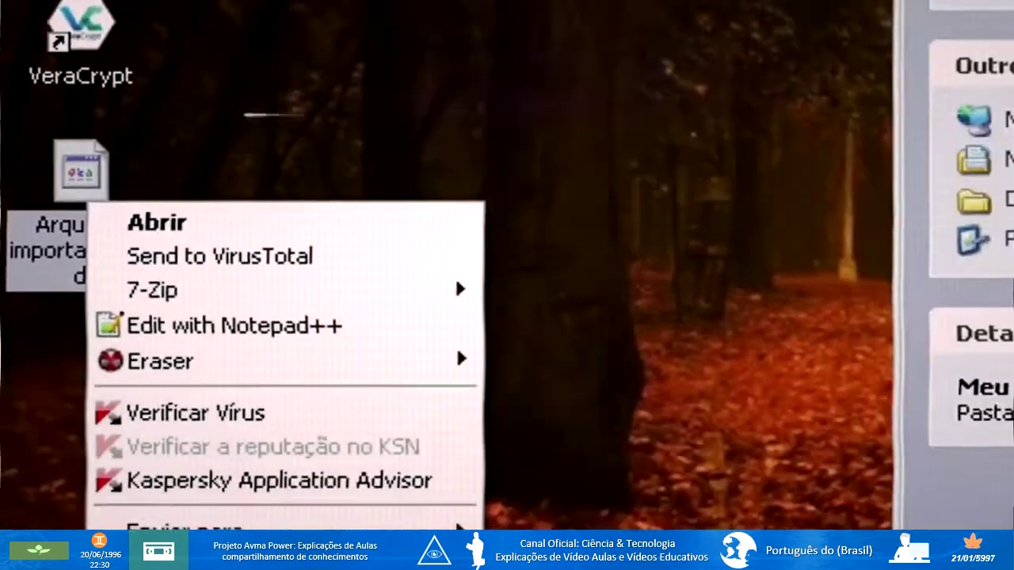
pyautogui.click(203, 569)
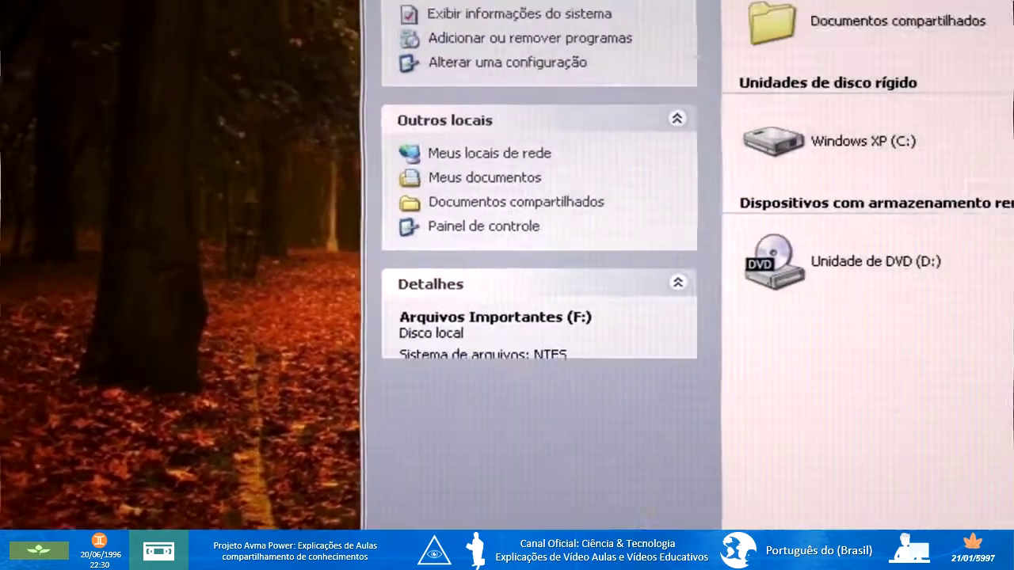
pyautogui.doubleClick(694, 289)
pyautogui.rightClick(480, 204)
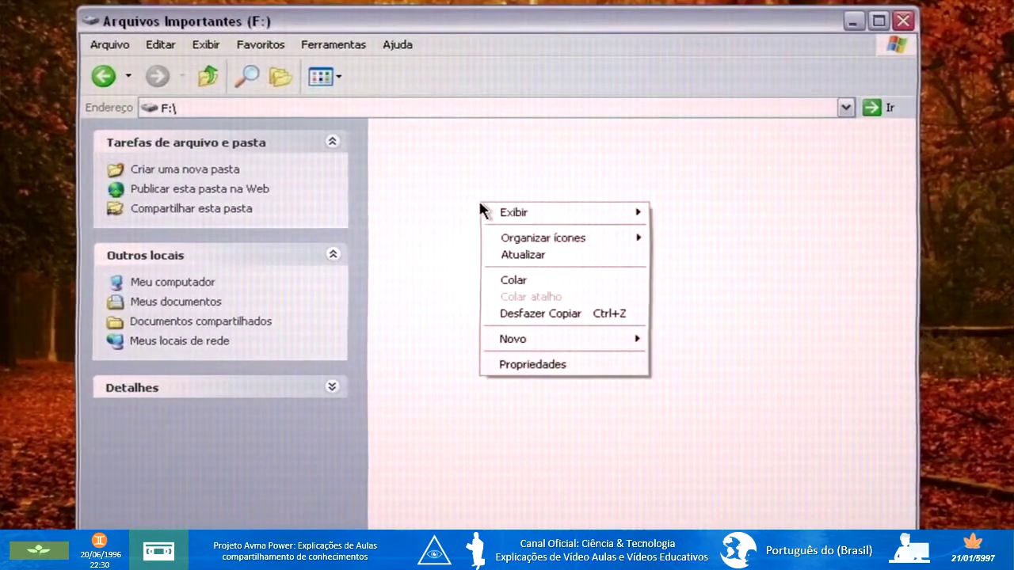
# Paste the 1,049,600 KB Arquivos importantes.ad container into the root of drive F:.
pyautogui.click(519, 280)
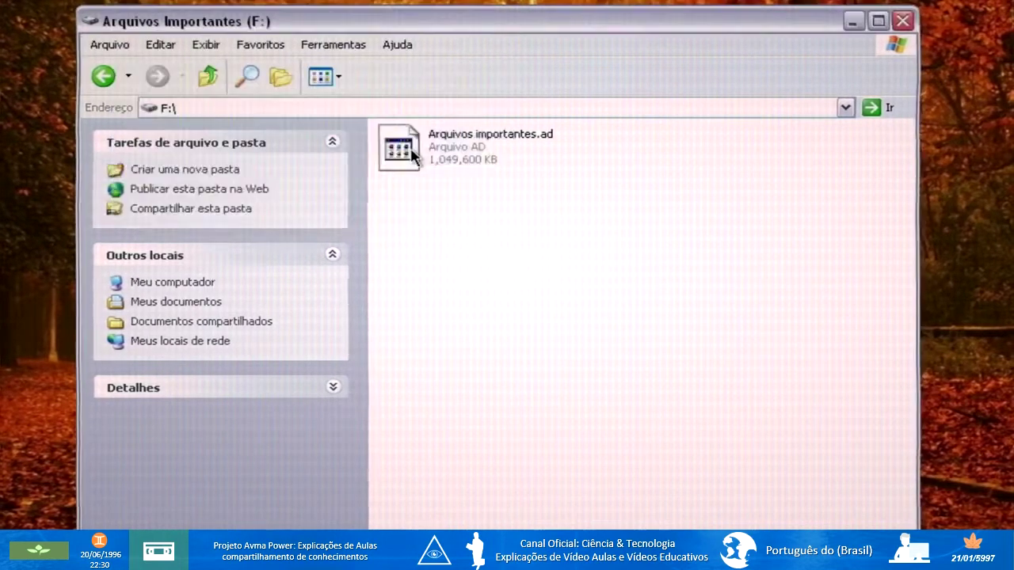
pyautogui.click(684, 227)
pyautogui.moveTo(602, 295)
pyautogui.mouseDown()
pyautogui.moveTo(398, 113)
pyautogui.moveTo(417, 153)
pyautogui.moveTo(504, 178)
pyautogui.moveTo(616, 306)
pyautogui.mouseUp()
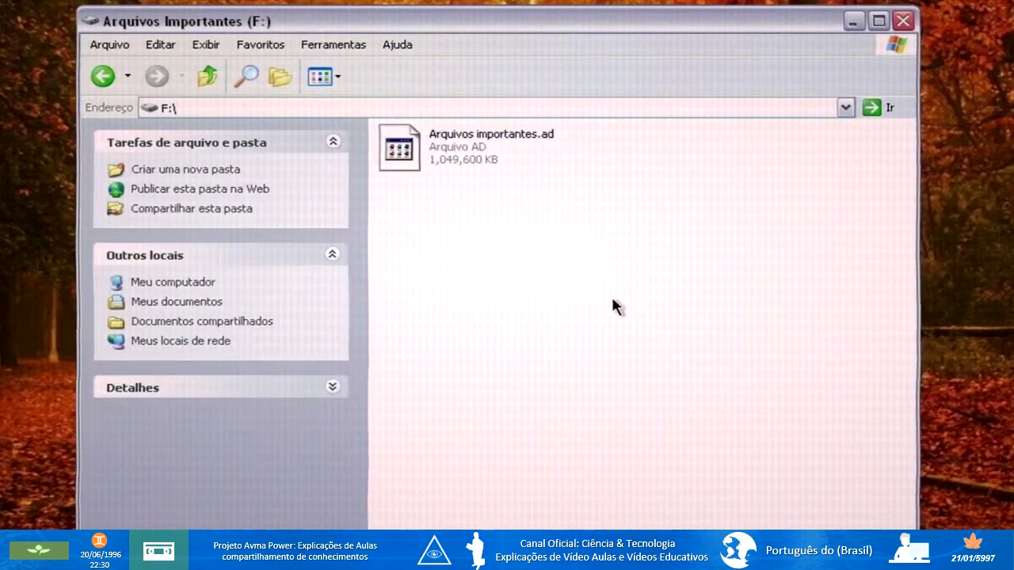
pyautogui.moveTo(569, 279); pyautogui.dragTo(543, 262)
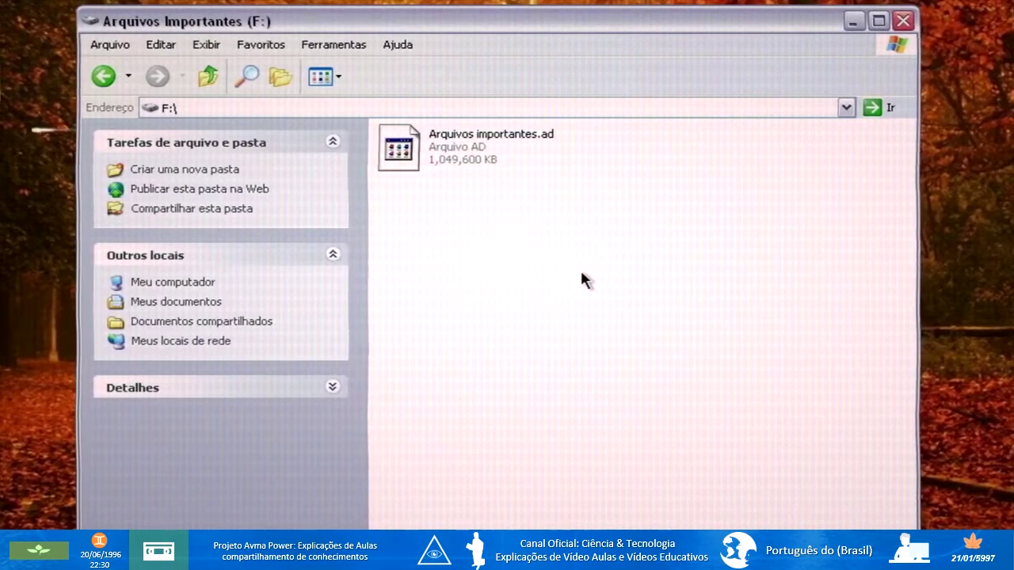
pyautogui.moveTo(580, 274); pyautogui.dragTo(458, 181)
pyautogui.click(575, 305)
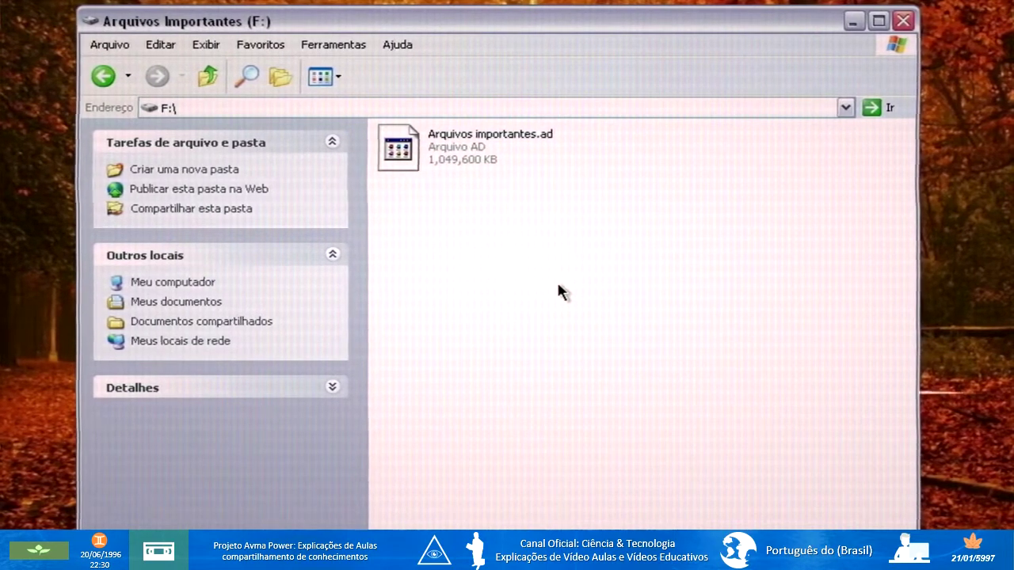
# Keep the file name Arquivos importantes.ad unchanged and minimize the F: drive window.
pyautogui.click(529, 147)
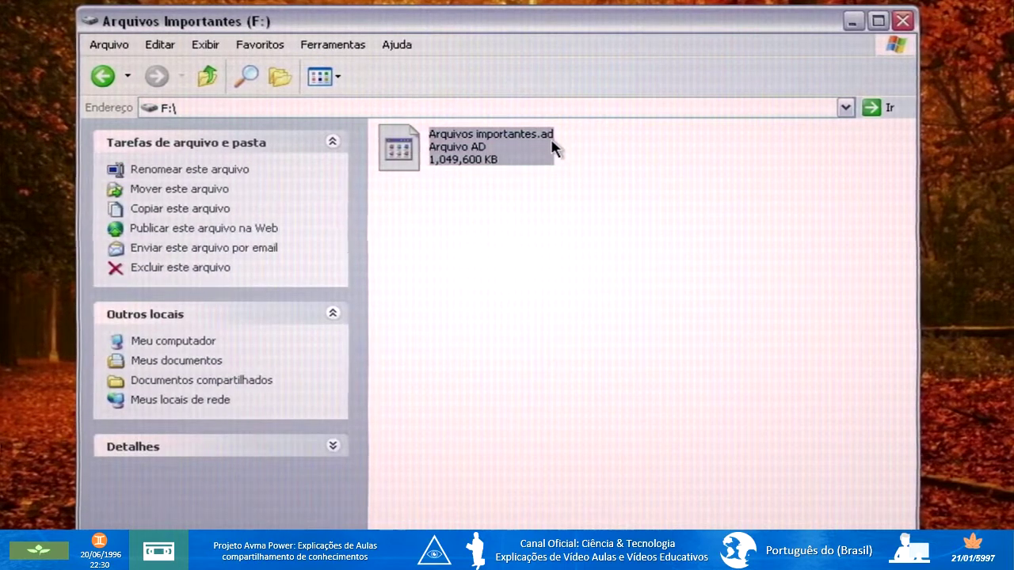
pyautogui.click(553, 149)
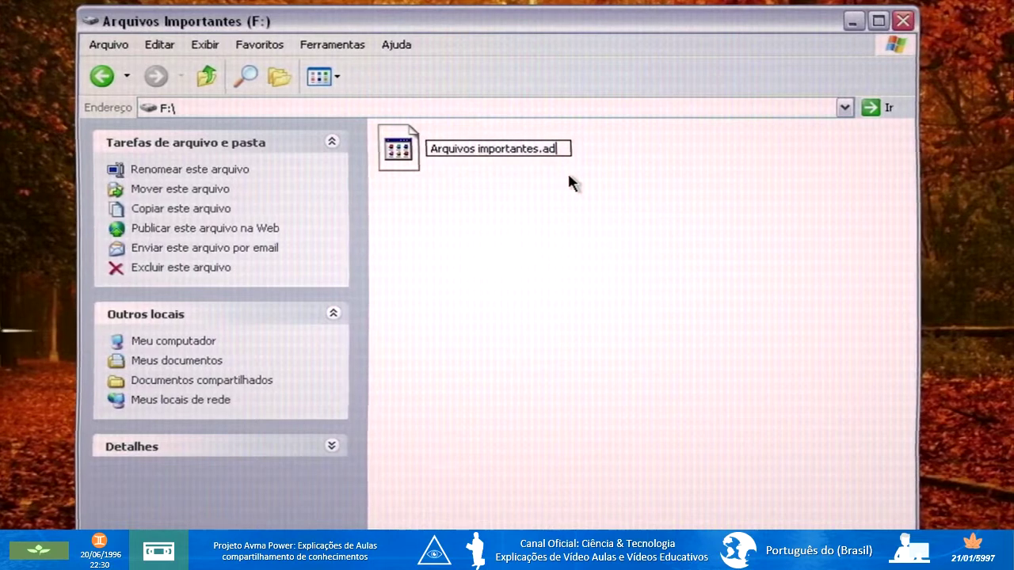
pyautogui.press('Return')
pyautogui.click(510, 255)
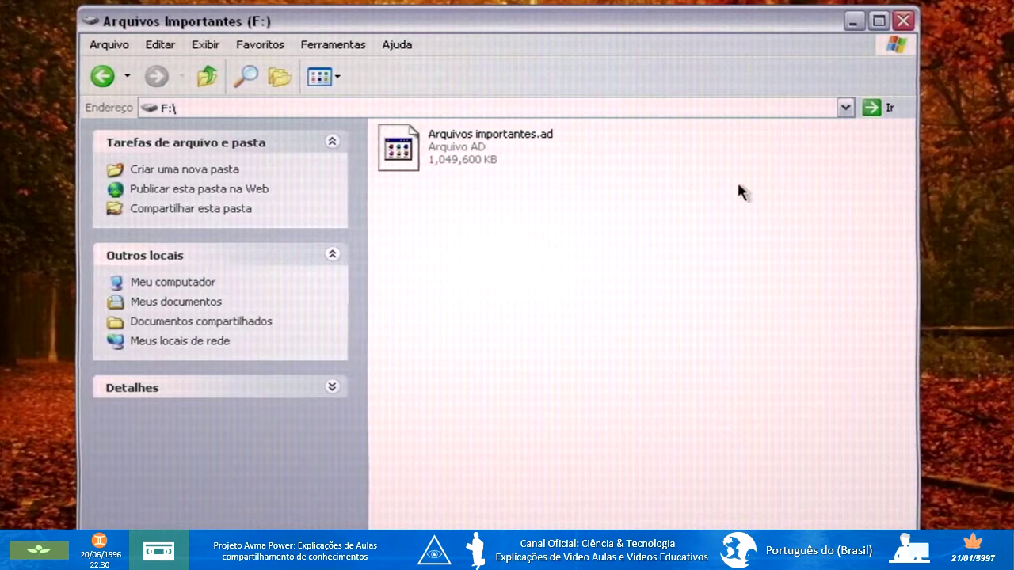
pyautogui.click(853, 22)
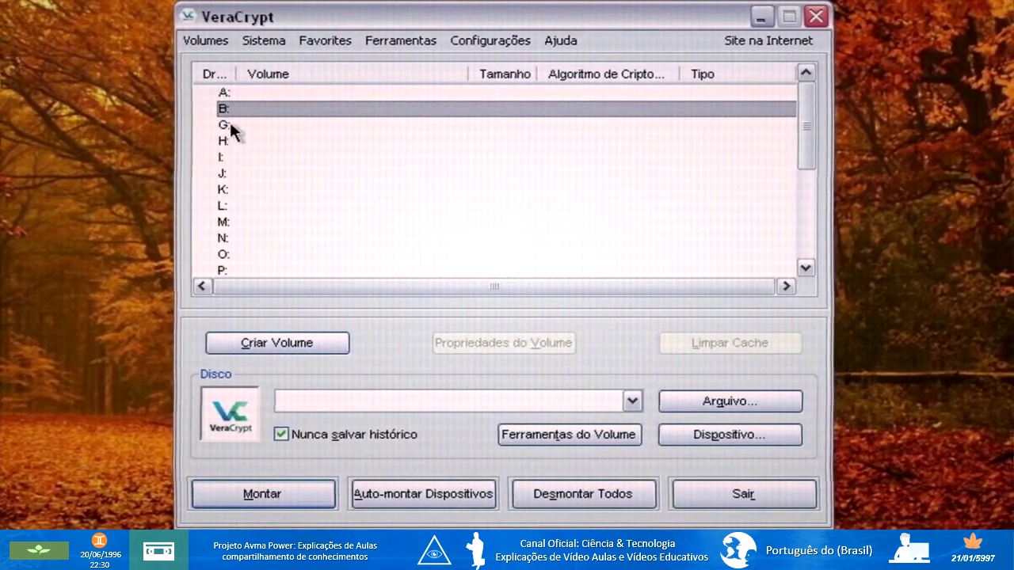
# Select F:\Arquivos importantes.ad as the VeraCrypt volume file.
pyautogui.click(694, 401)
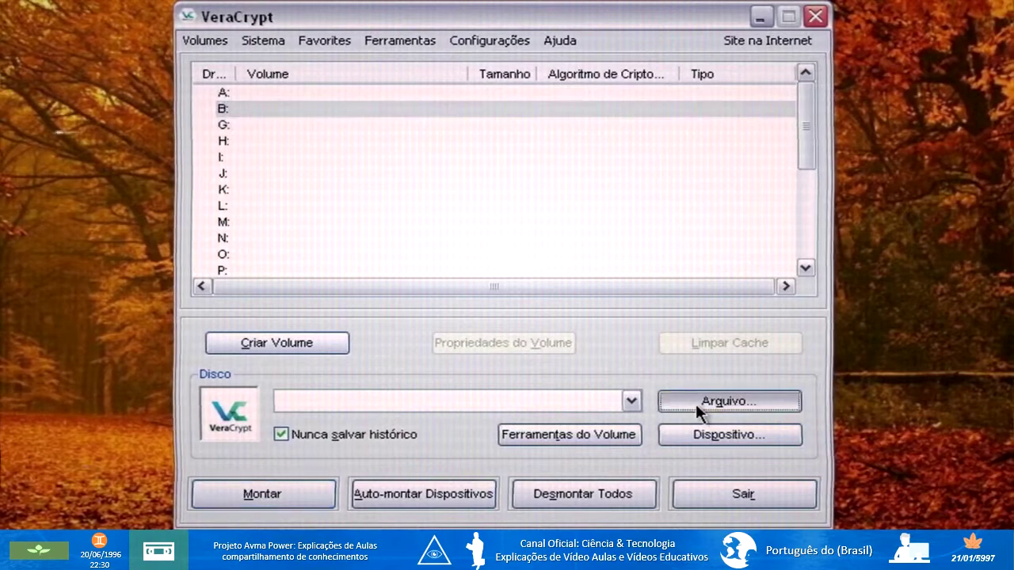
pyautogui.click(239, 380)
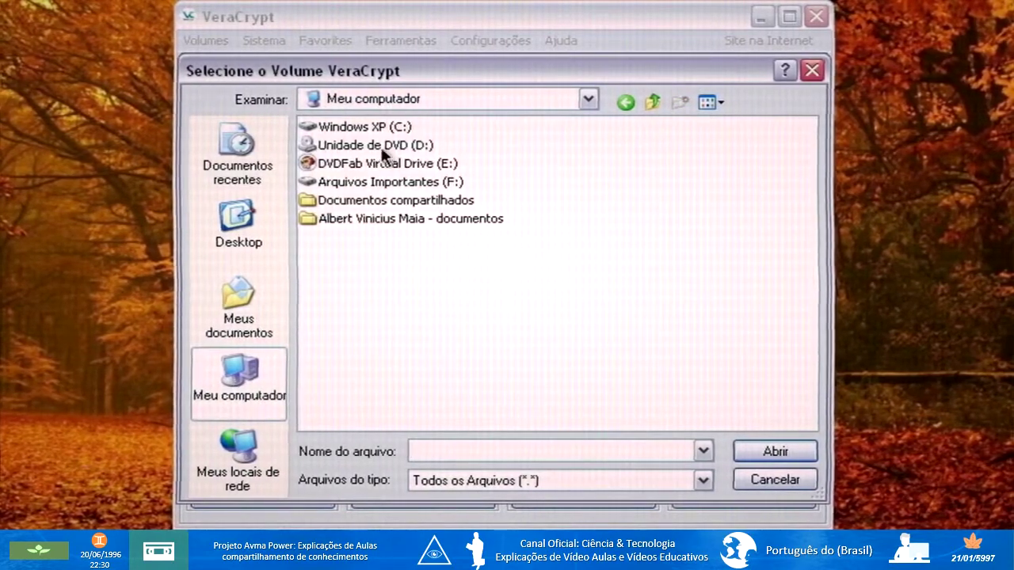
pyautogui.doubleClick(370, 183)
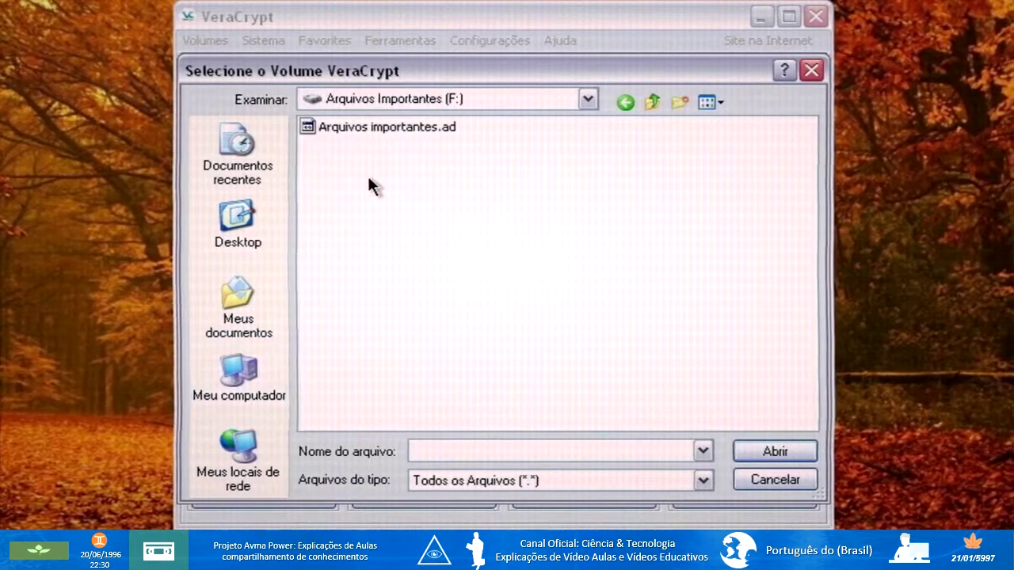
pyautogui.click(350, 129)
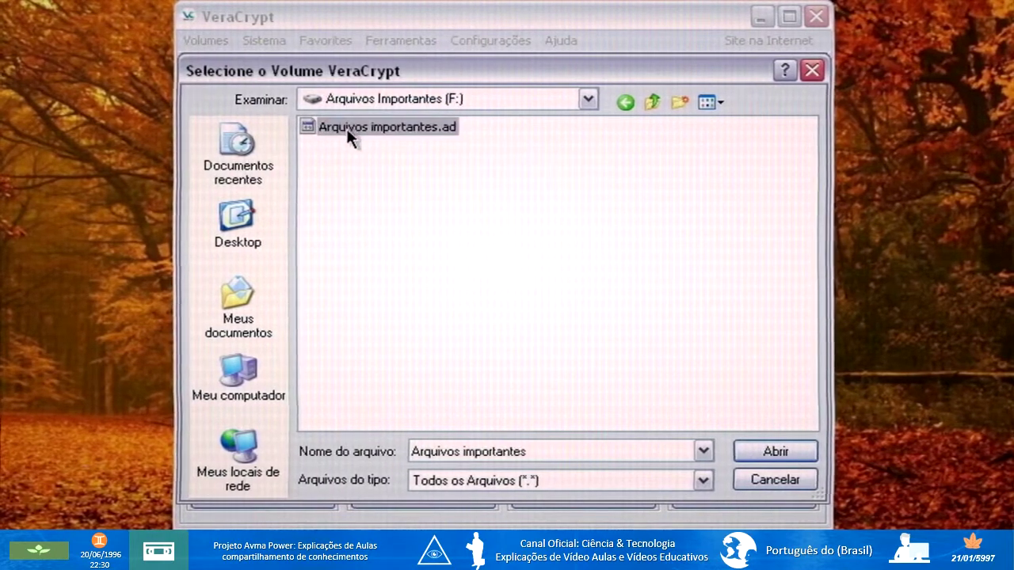
pyautogui.click(751, 456)
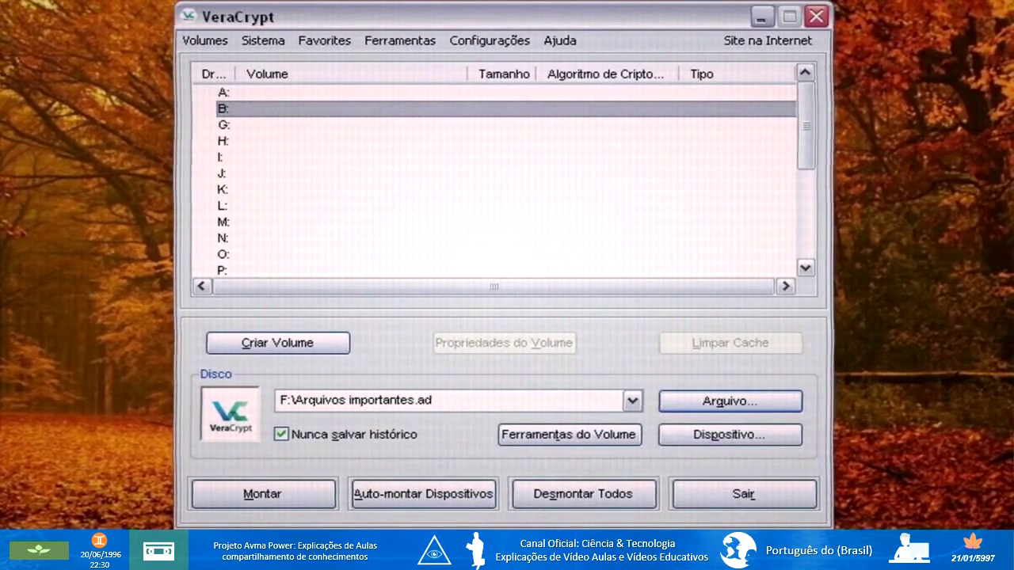
# Try mounting it with a wrong password, dismiss the incorrect-password error and cancel.
pyautogui.click(248, 495)
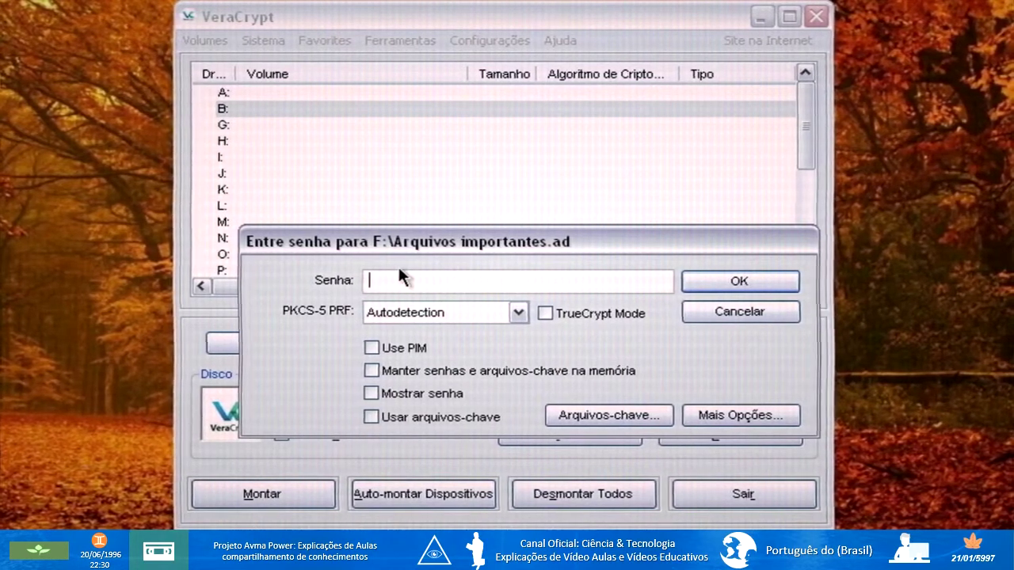
pyautogui.write('**********')
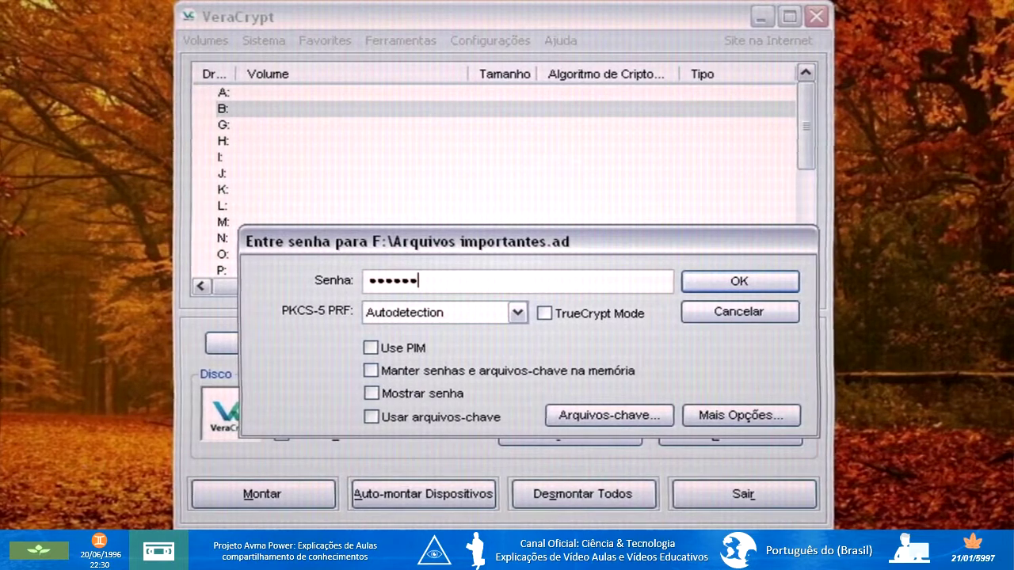
pyautogui.write('**************')
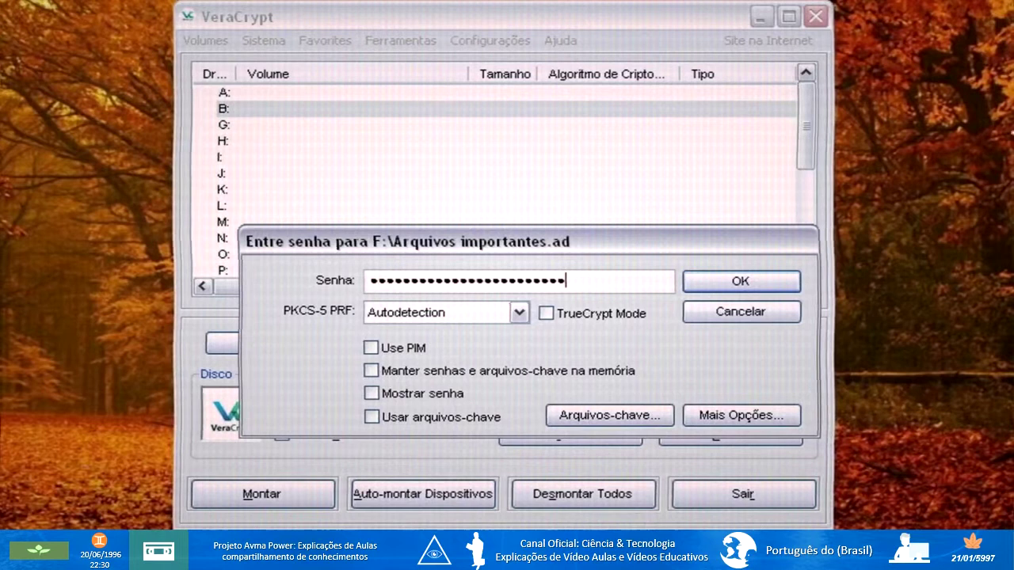
pyautogui.click(720, 283)
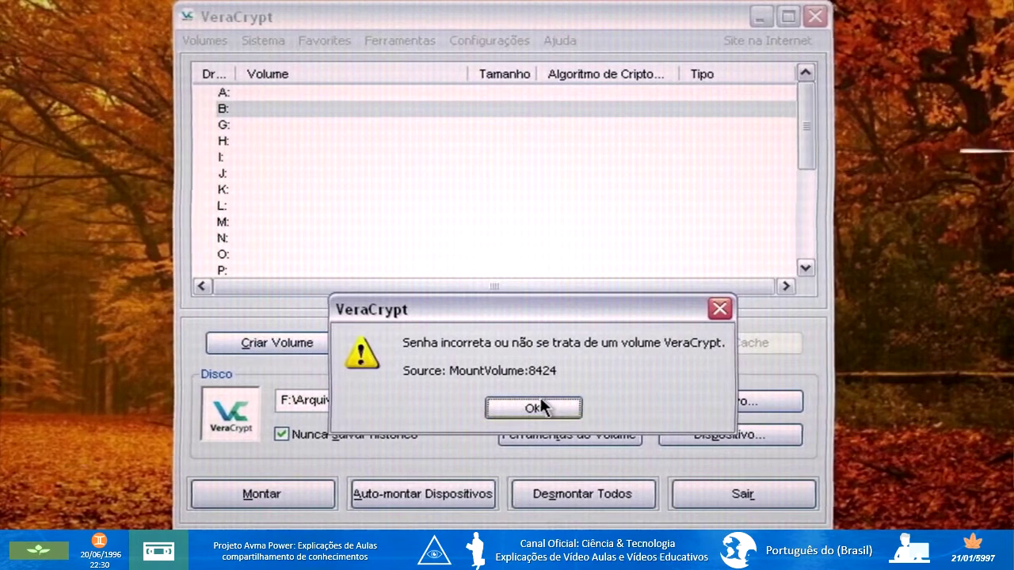
pyautogui.click(566, 410)
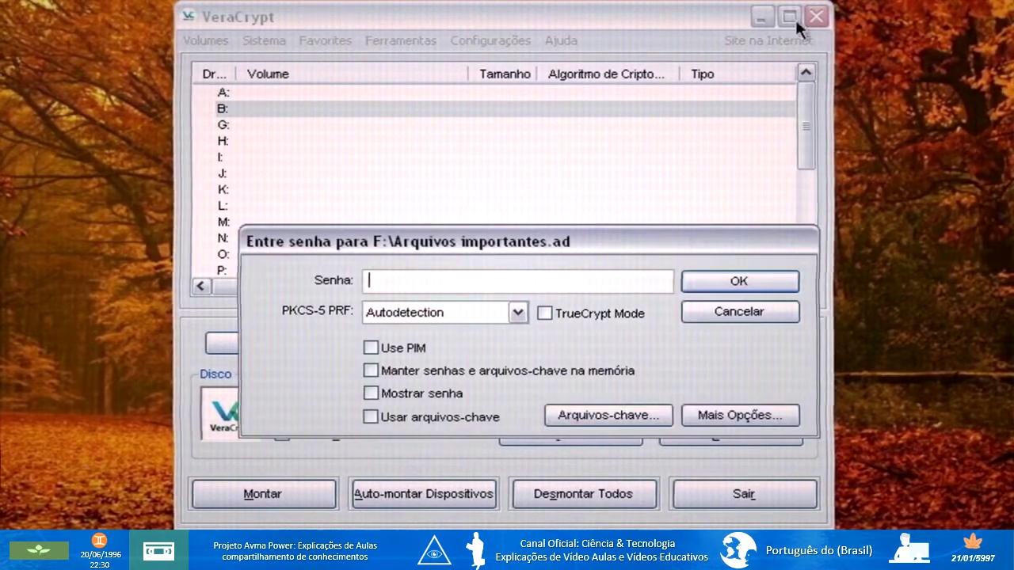
pyautogui.click(708, 317)
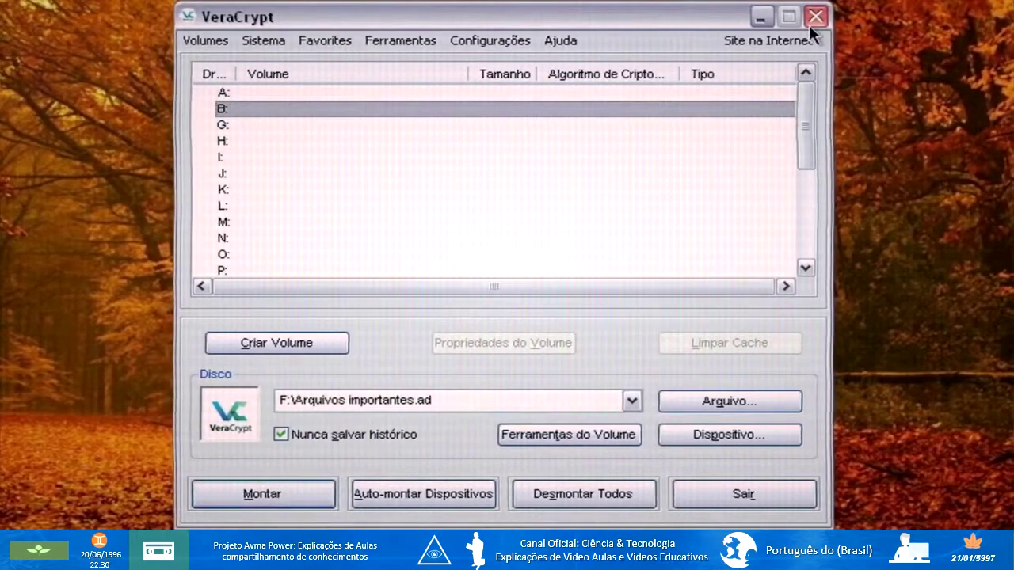
# Close VeraCrypt and minimize the F: drive window holding Arquivos importantes.ad.
pyautogui.click(812, 26)
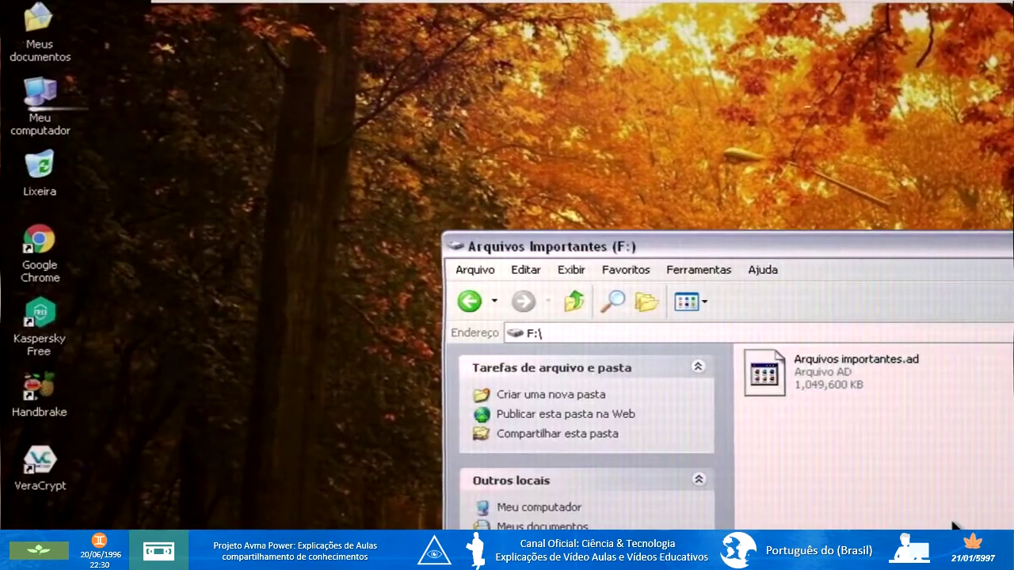
pyautogui.moveTo(1000, 516); pyautogui.dragTo(815, 421)
pyautogui.click(872, 459)
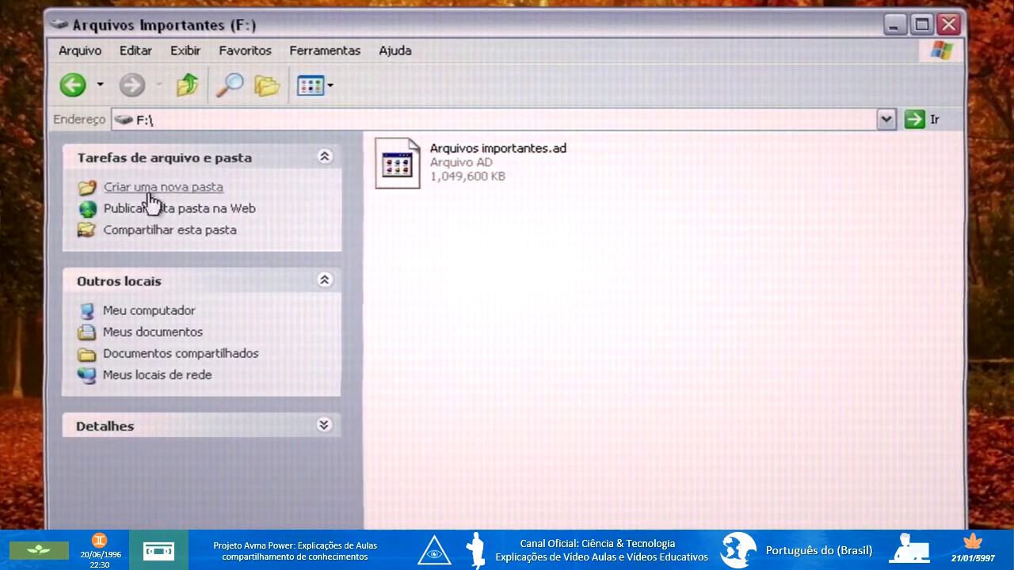
pyautogui.moveTo(644, 349); pyautogui.dragTo(421, 142)
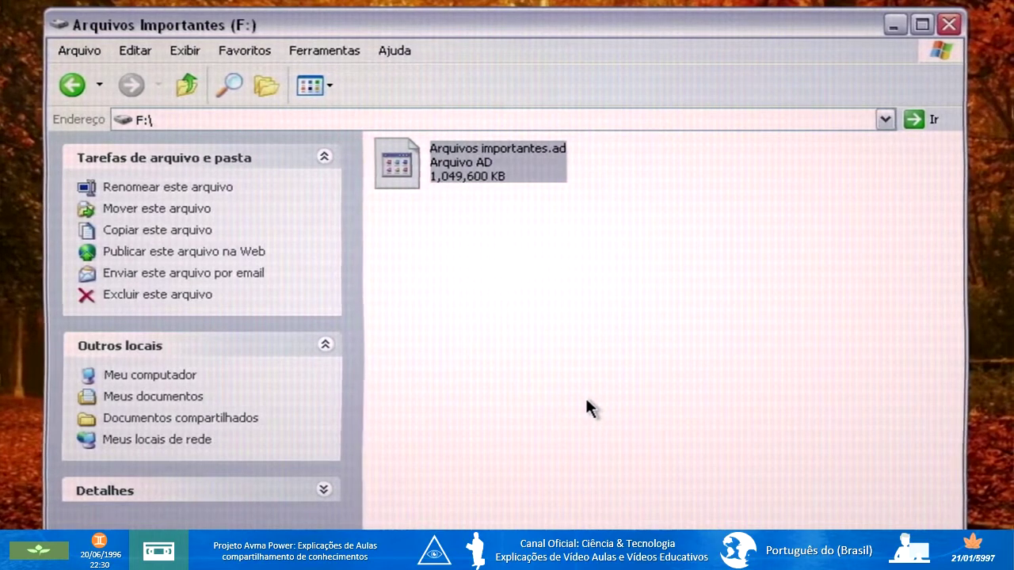
pyautogui.click(758, 253)
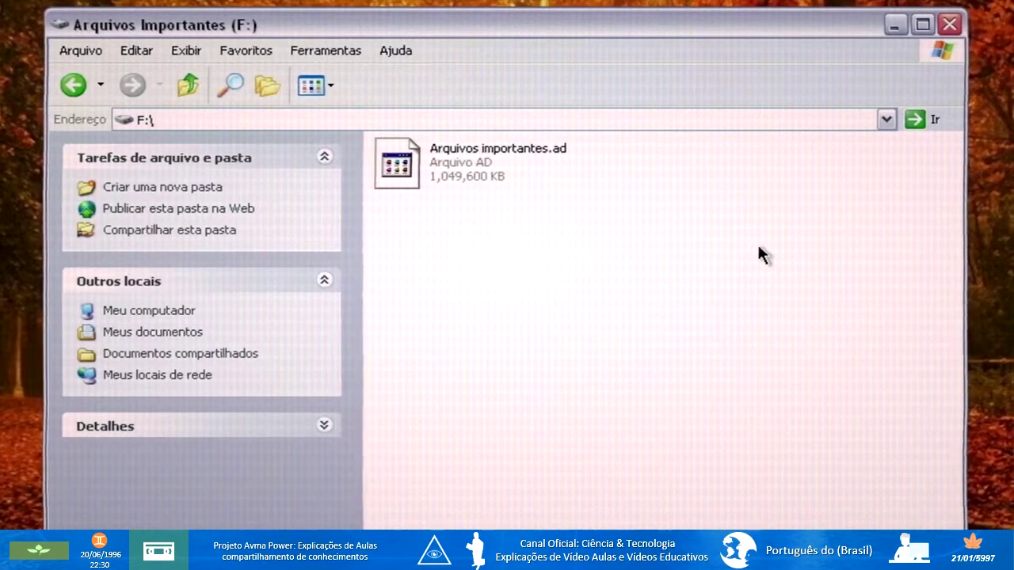
pyautogui.click(892, 26)
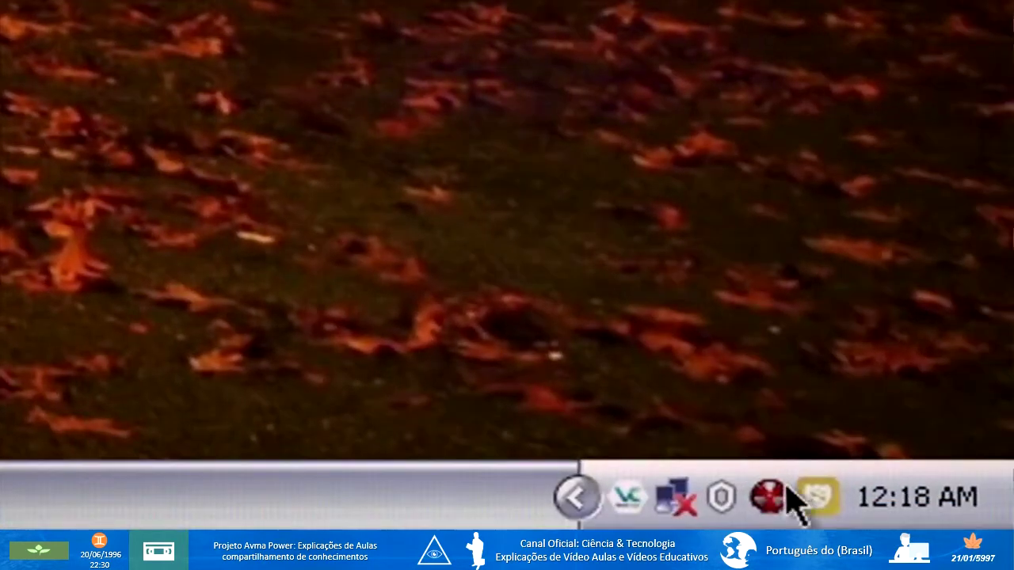
# Open Shadow Defender from the tray, widen the Volume column and uncheck Windows XP (C:).
pyautogui.rightClick(825, 519)
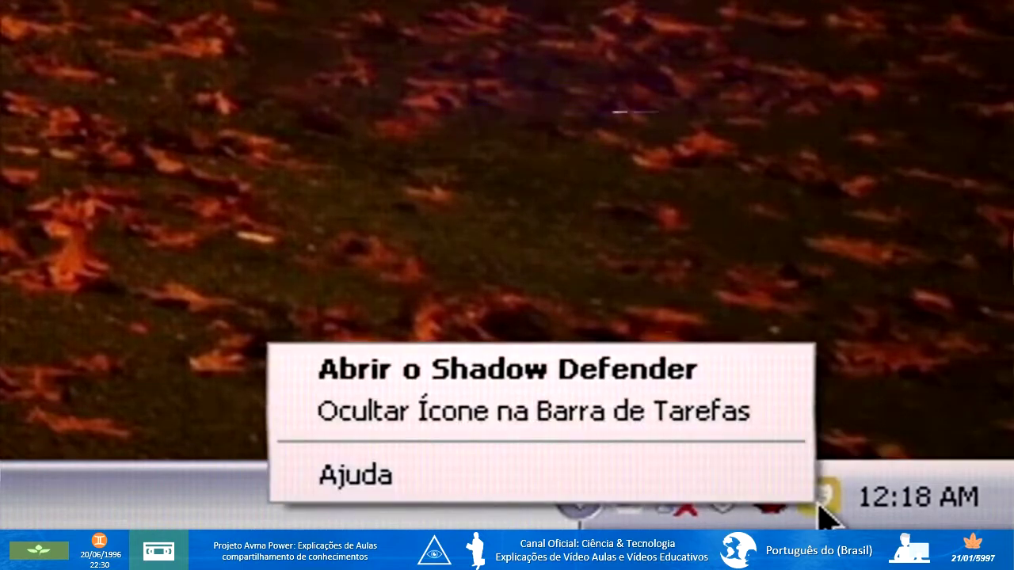
pyautogui.click(367, 376)
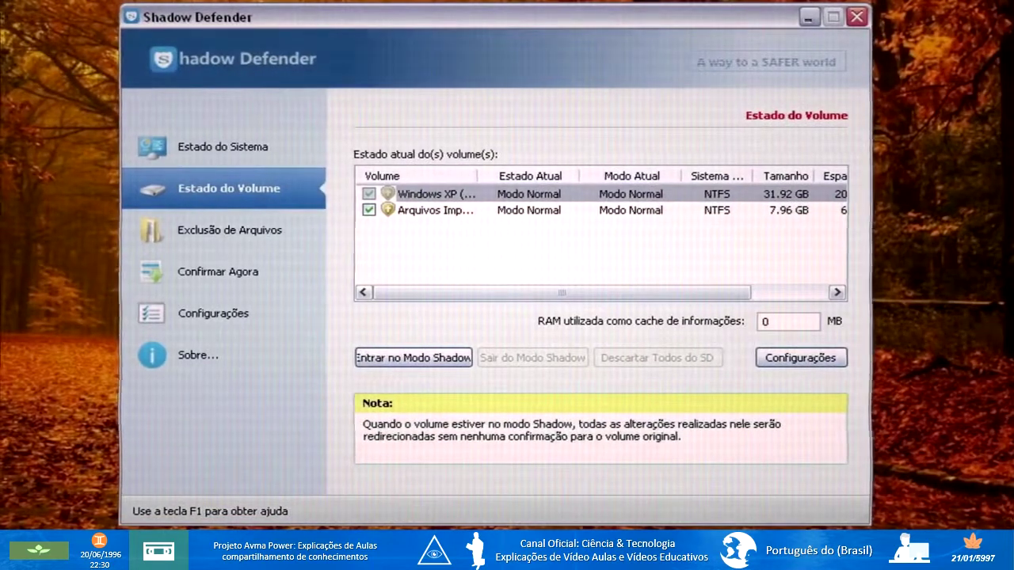
pyautogui.moveTo(478, 175); pyautogui.dragTo(530, 179)
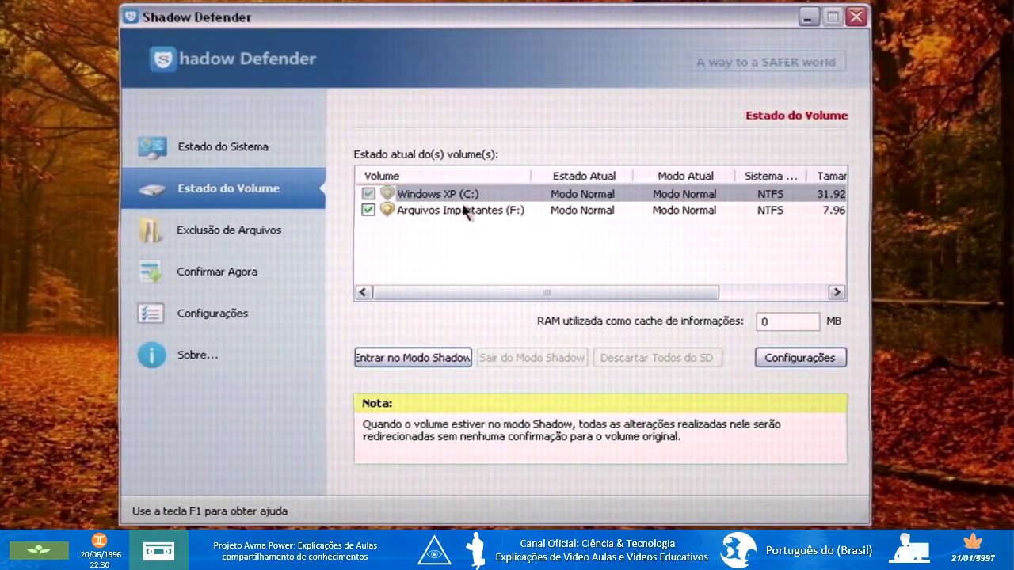
pyautogui.click(368, 194)
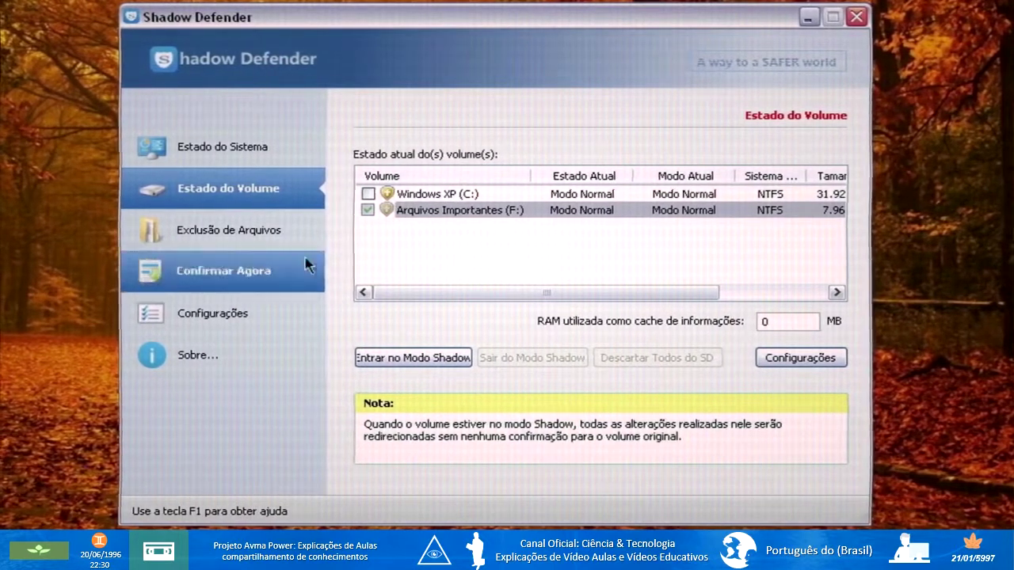
# Browse the exclusion, commit and settings pages, then return to Estado do Volume.
pyautogui.click(238, 238)
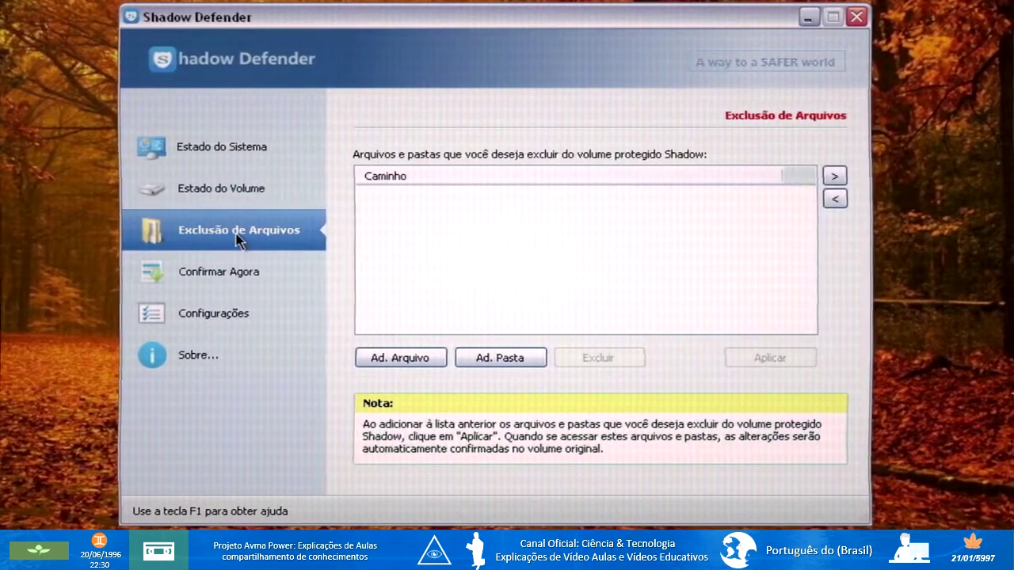
pyautogui.click(229, 270)
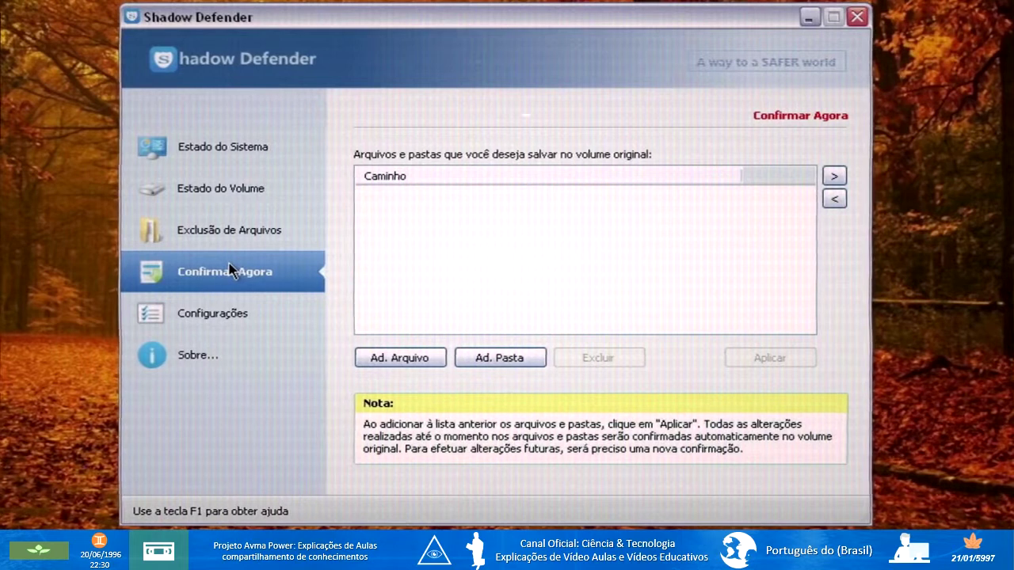
pyautogui.click(224, 334)
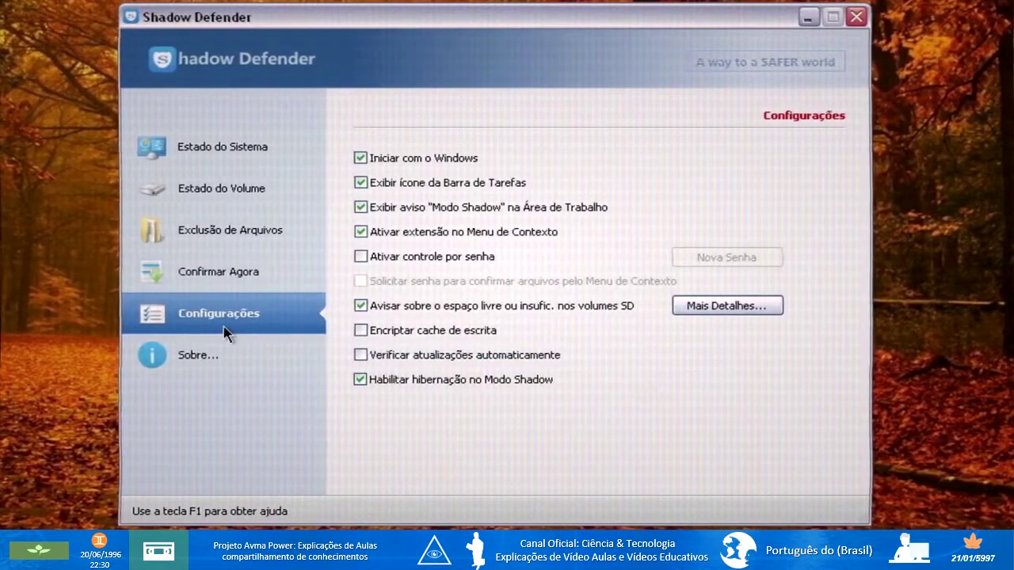
pyautogui.click(250, 238)
pyautogui.click(240, 278)
pyautogui.click(262, 228)
pyautogui.click(245, 187)
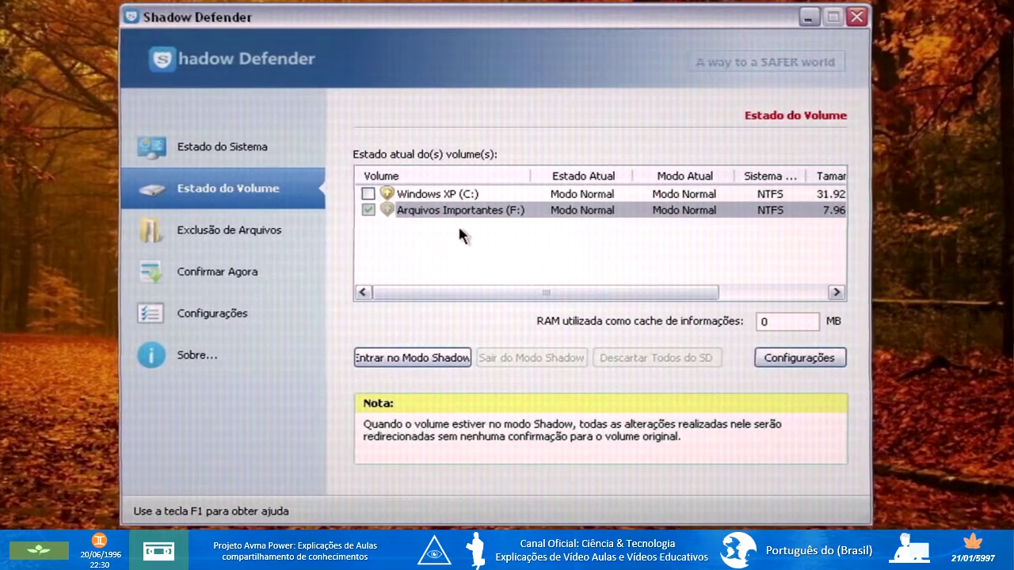
# Put Arquivos Importantes (F:) into Shadow Mode with 'enter on restart', accepting the files-in-use warning.
pyautogui.click(398, 362)
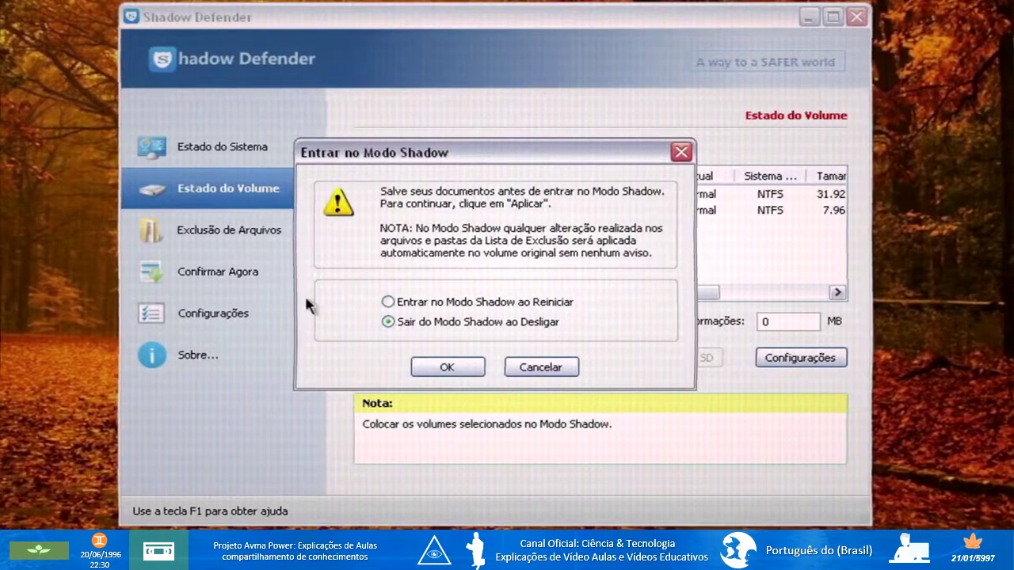
pyautogui.click(388, 302)
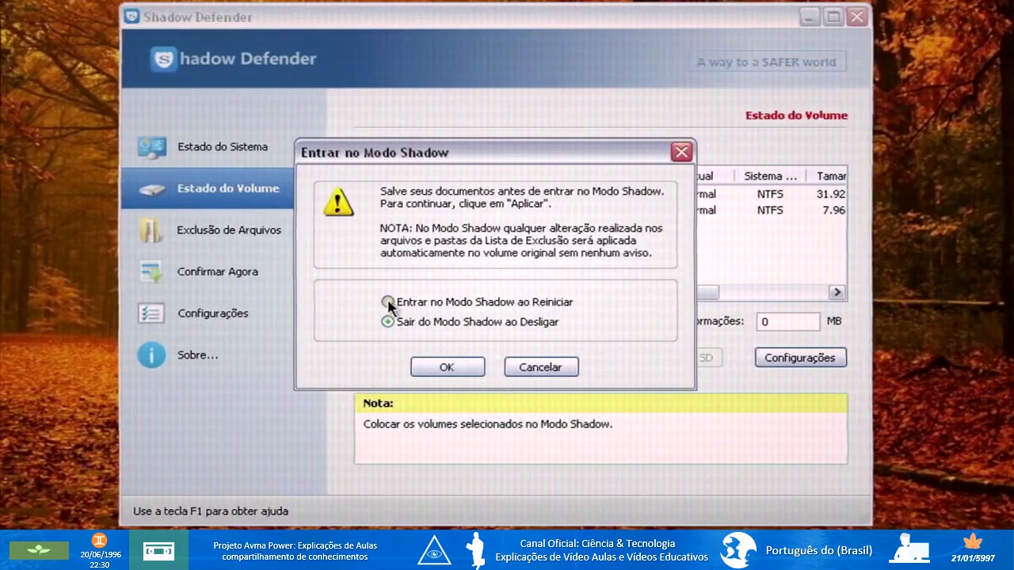
pyautogui.click(446, 369)
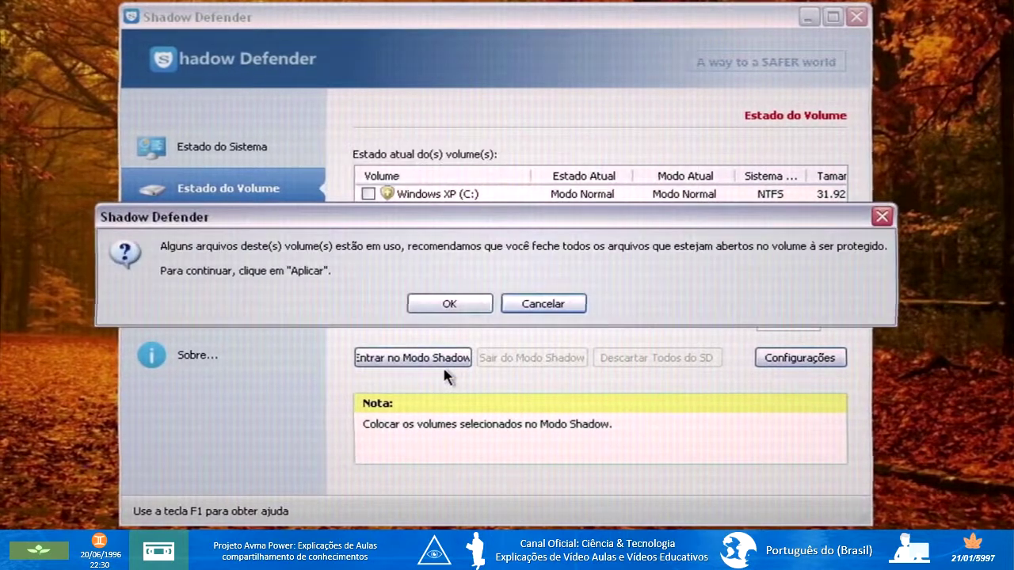
pyautogui.click(444, 303)
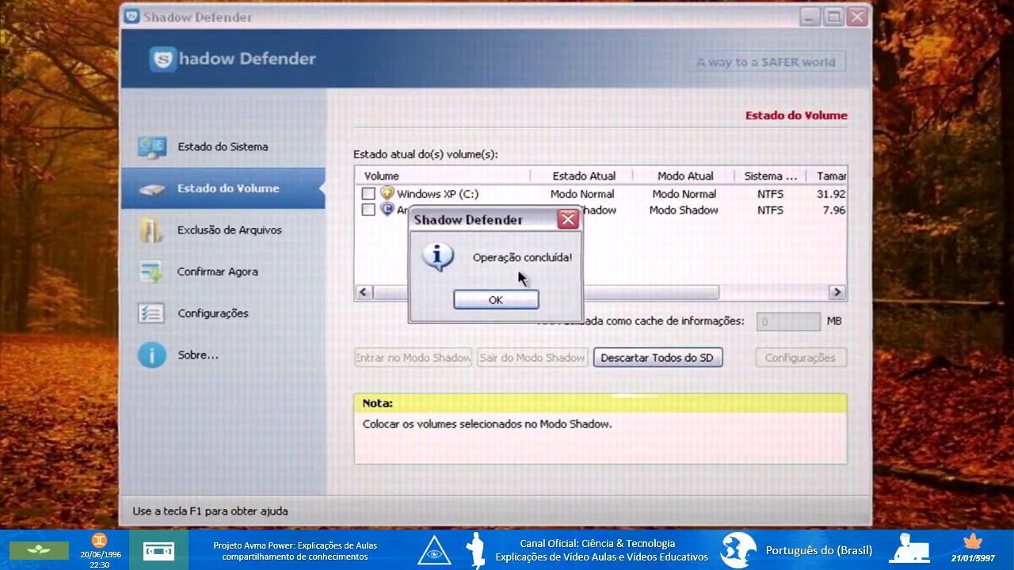
pyautogui.click(492, 301)
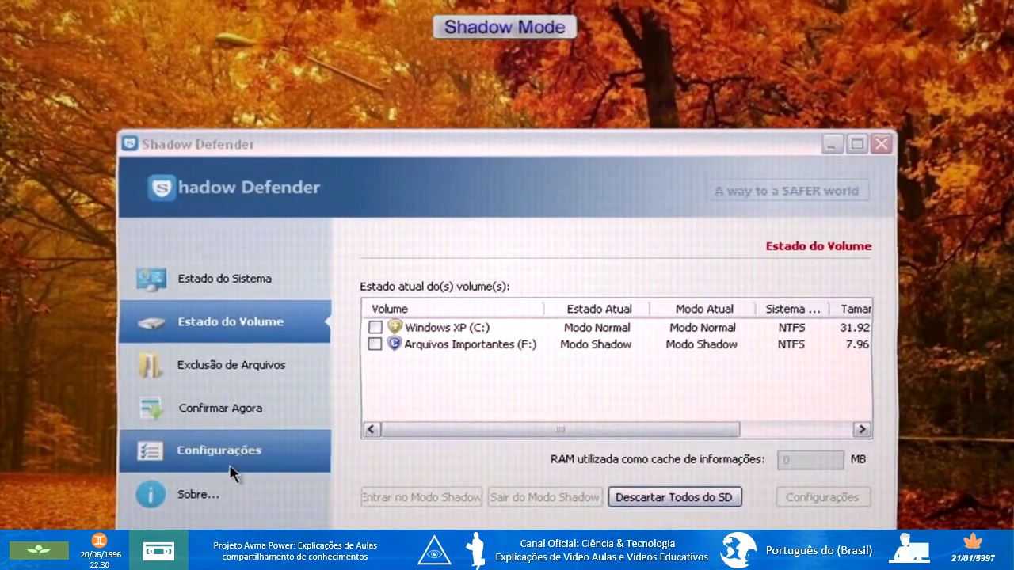
# Disable 'Exibir aviso Modo Shadow na Área de Trabalho' in Configurações and close Shadow Defender.
pyautogui.click(254, 331)
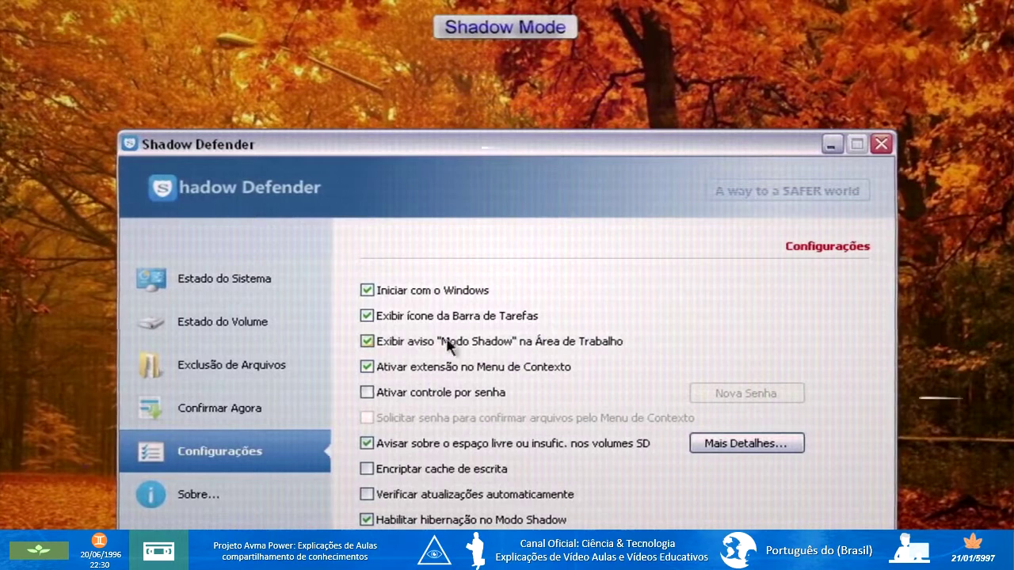
pyautogui.click(368, 341)
pyautogui.click(252, 279)
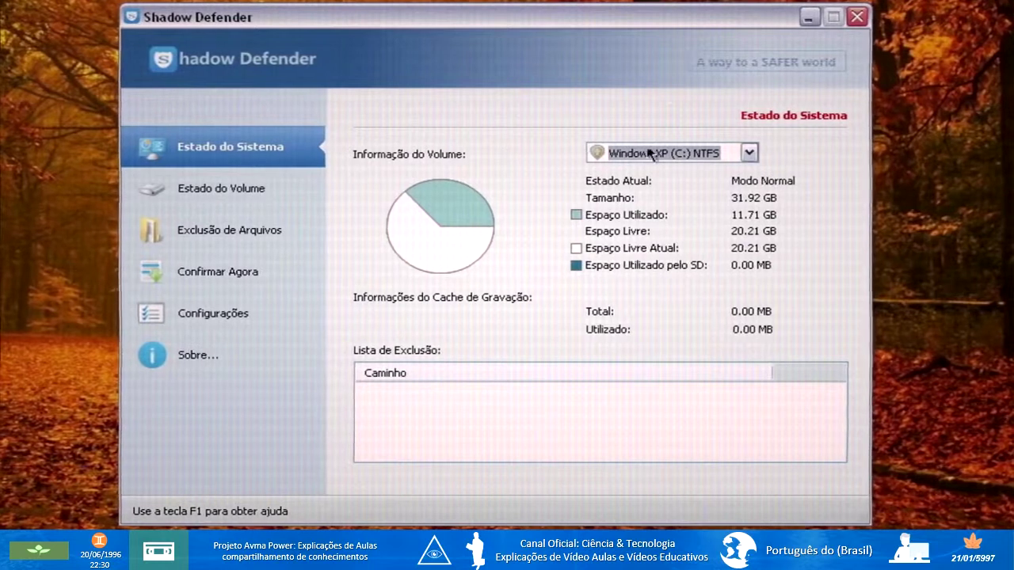
pyautogui.click(856, 17)
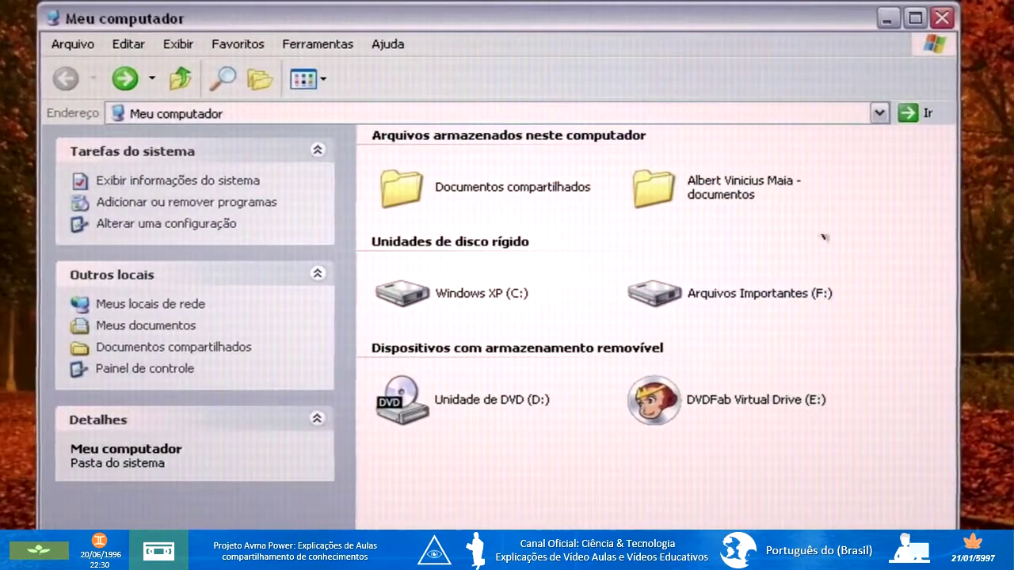
# Close the Meu computador window and choose Reiniciar from the Desligar o computador dialog.
pyautogui.click(940, 18)
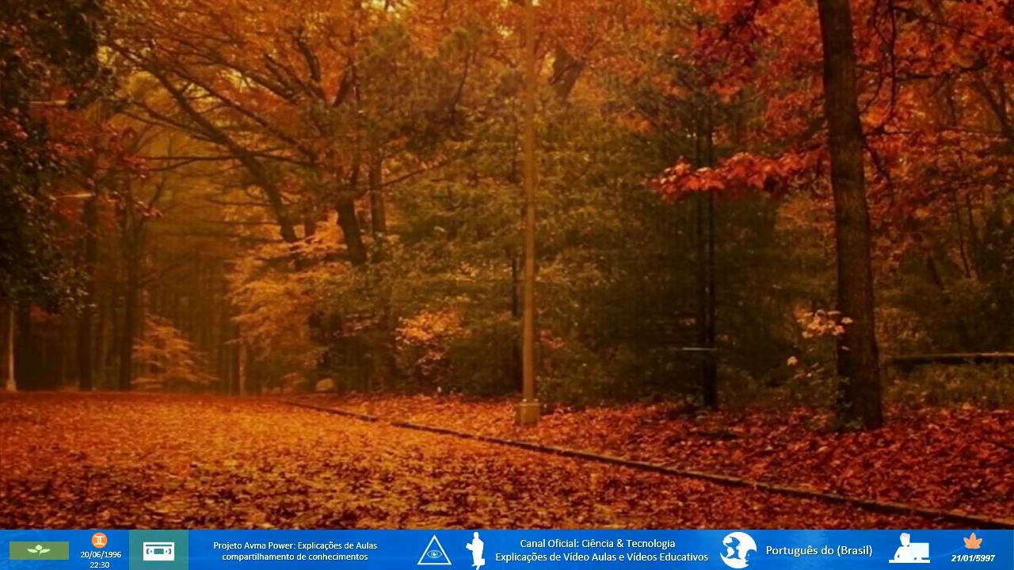
pyautogui.hotkey('alt', 'F4')
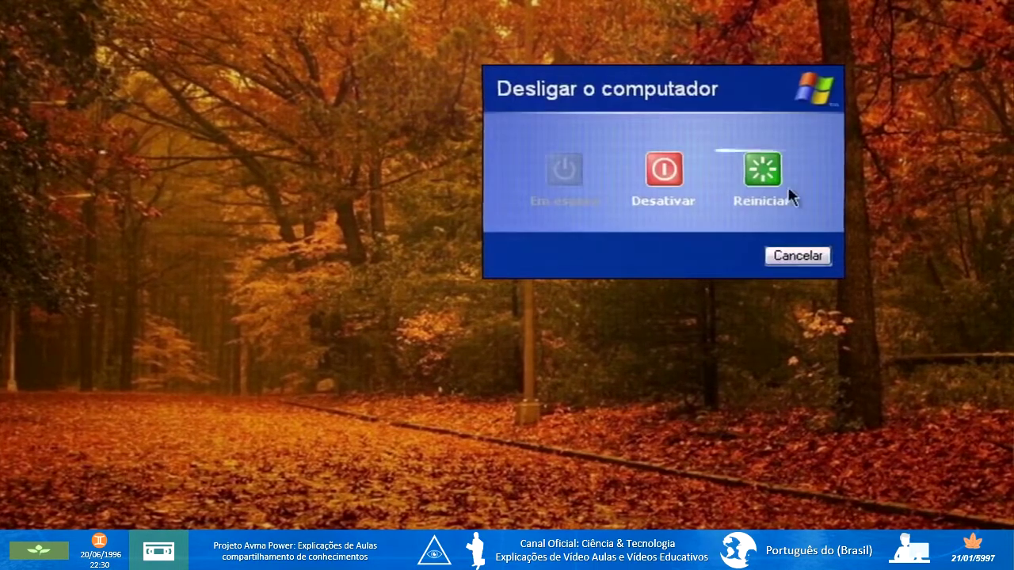
pyautogui.click(762, 169)
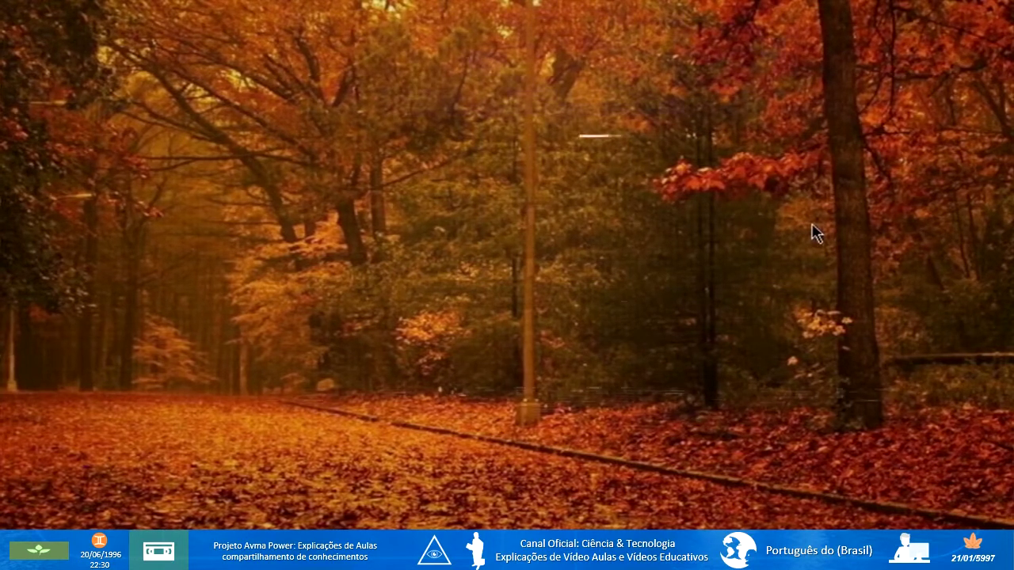
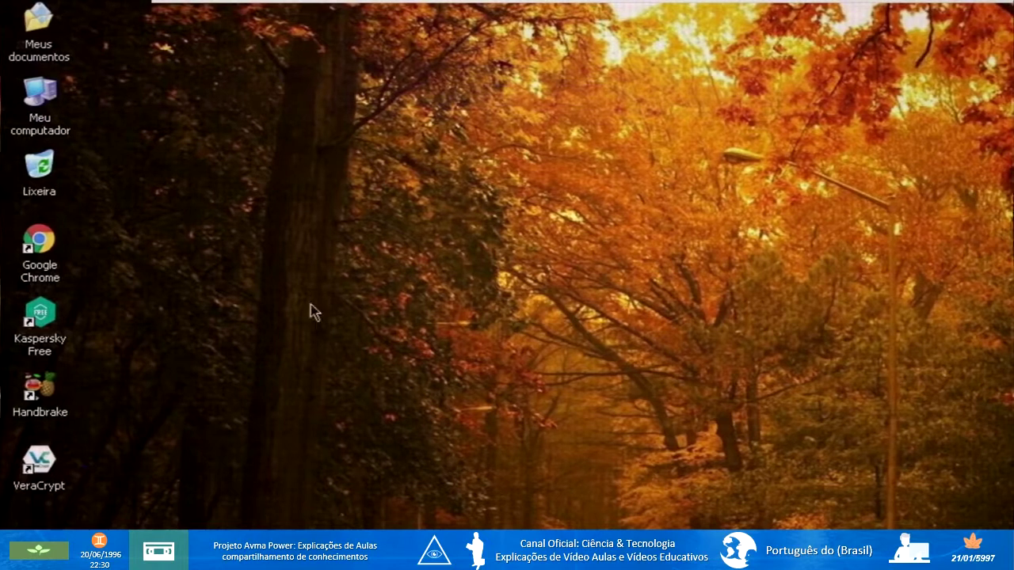
# Open drive Arquivos Importantes (F:) from Meu computador to view Arquivos importantes.ad.
pyautogui.doubleClick(38, 22)
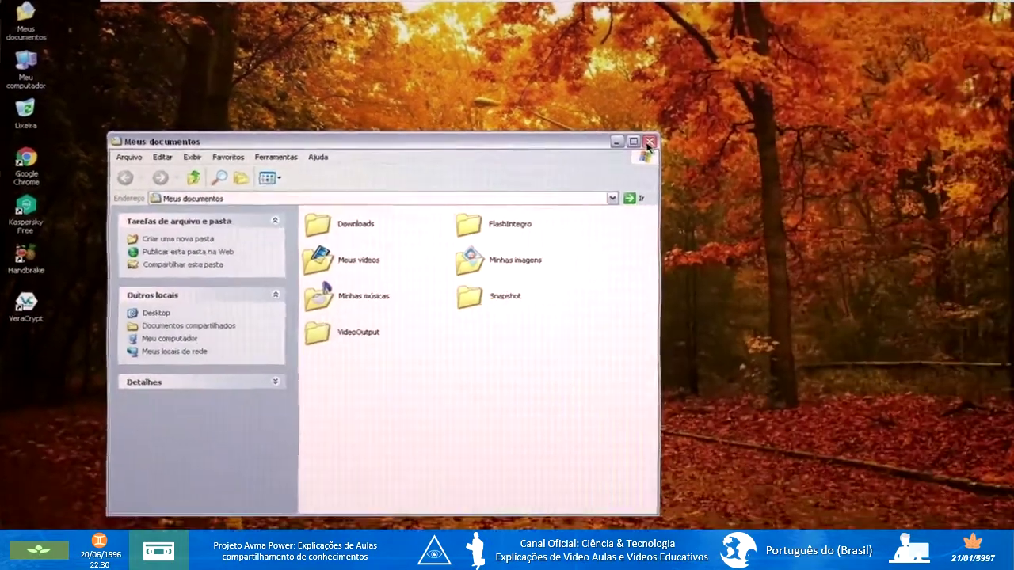
pyautogui.click(990, 215)
pyautogui.doubleClick(29, 61)
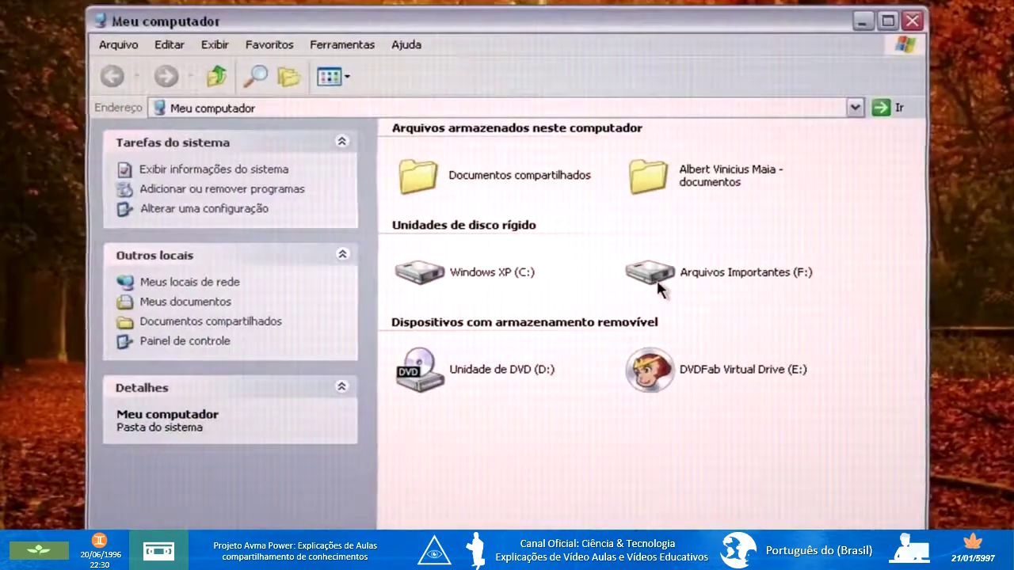
pyautogui.doubleClick(658, 289)
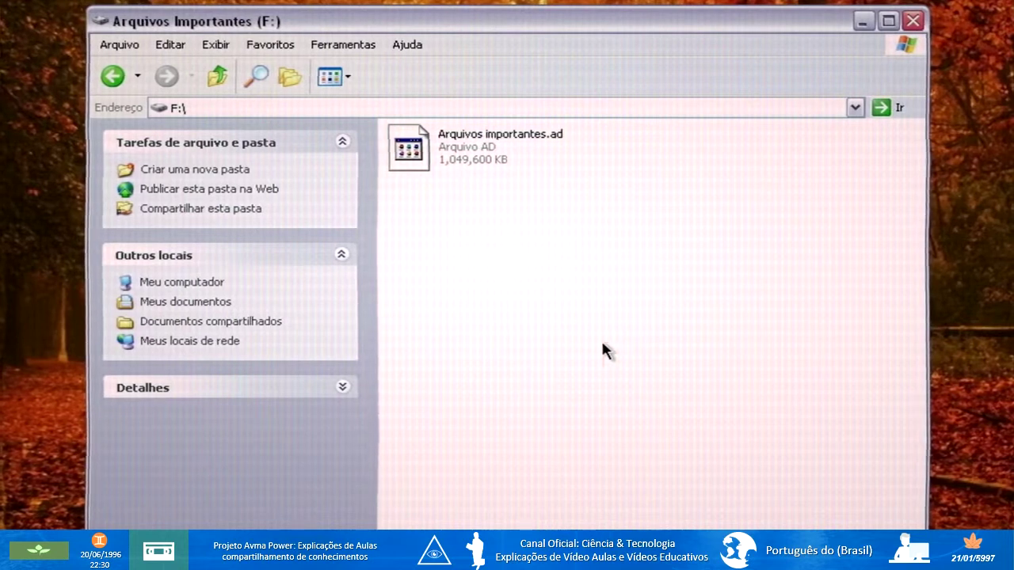
# Create a new empty text document named 5997 on drive F:.
pyautogui.rightClick(602, 344)
pyautogui.moveTo(640, 468)
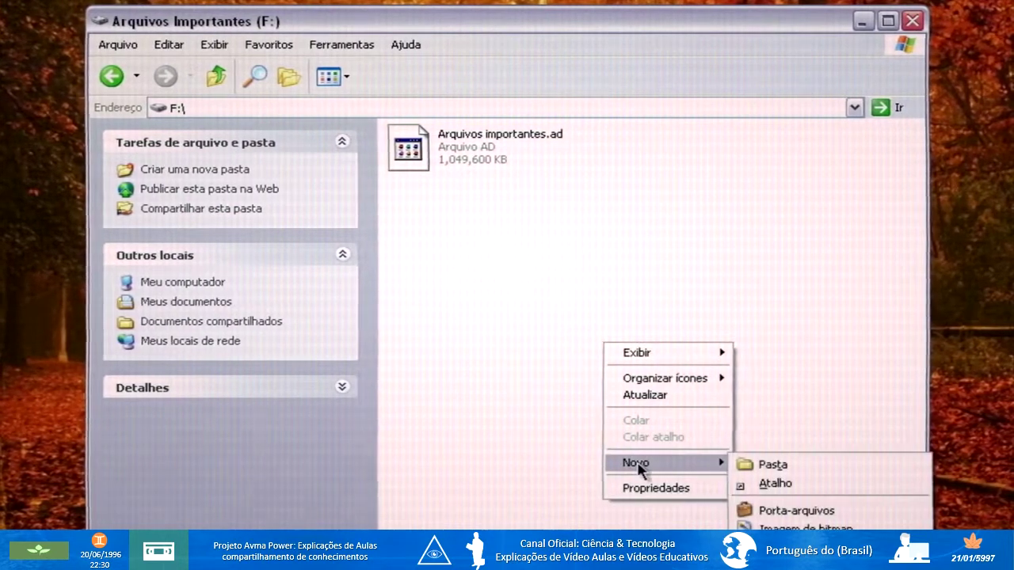
pyautogui.click(792, 549)
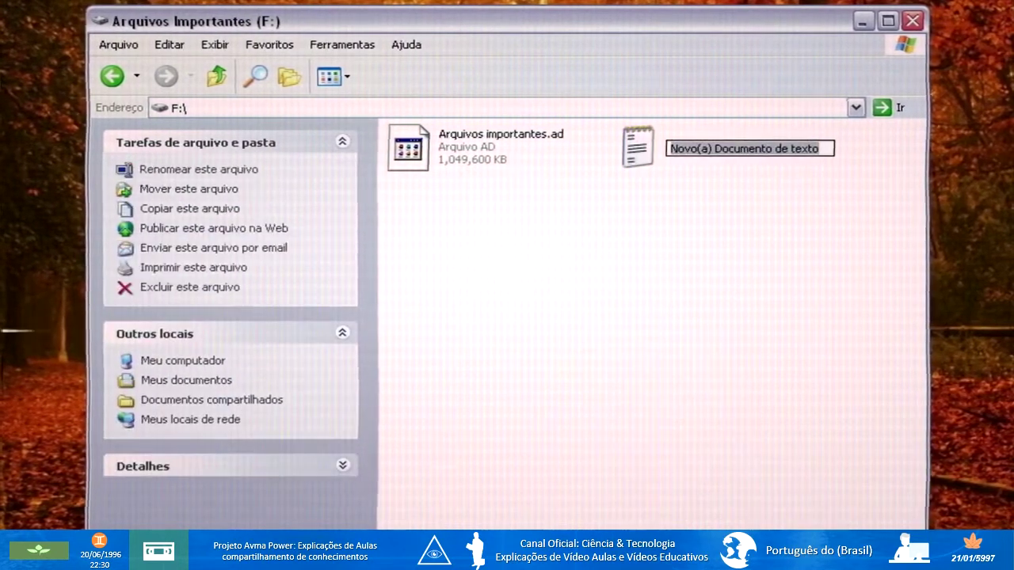
pyautogui.press('BackSpace')
pyautogui.write('5997')
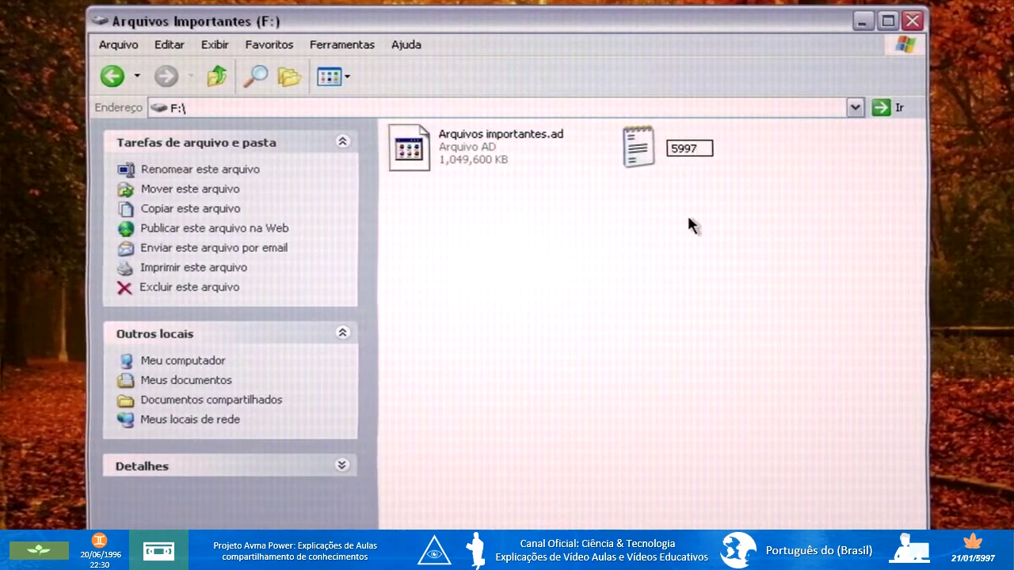
pyautogui.click(644, 199)
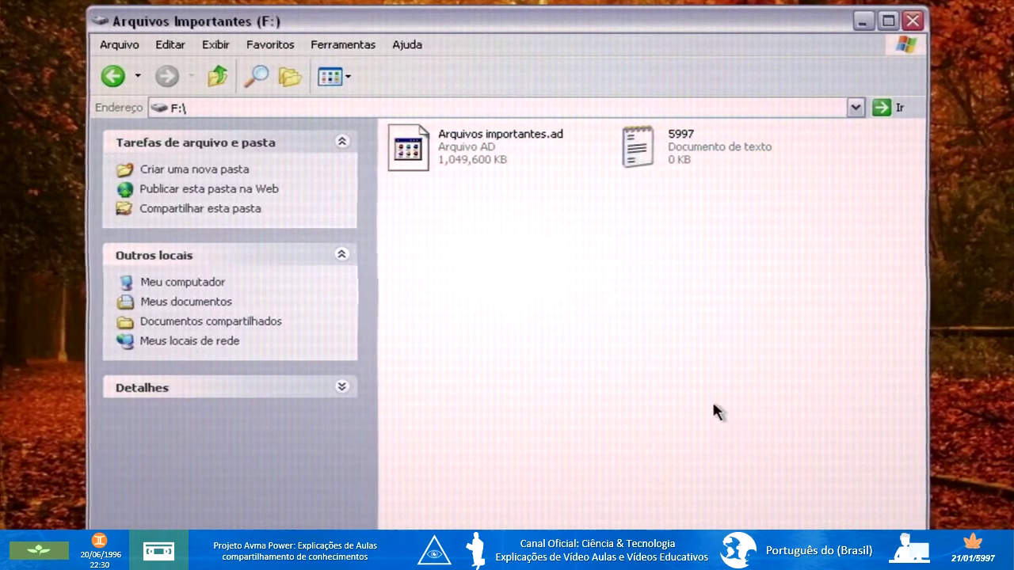
pyautogui.click(668, 168)
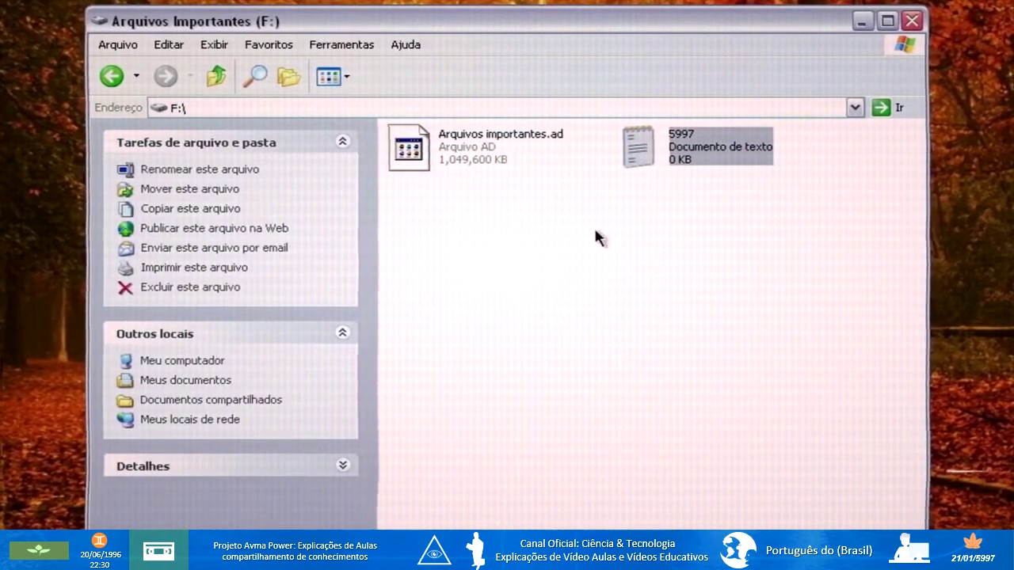
# Delete both Arquivos importantes.ad and 5997 from drive F:, confirming with Sim.
pyautogui.keyDown('ctrl'); pyautogui.click(472, 159); pyautogui.keyUp('ctrl')
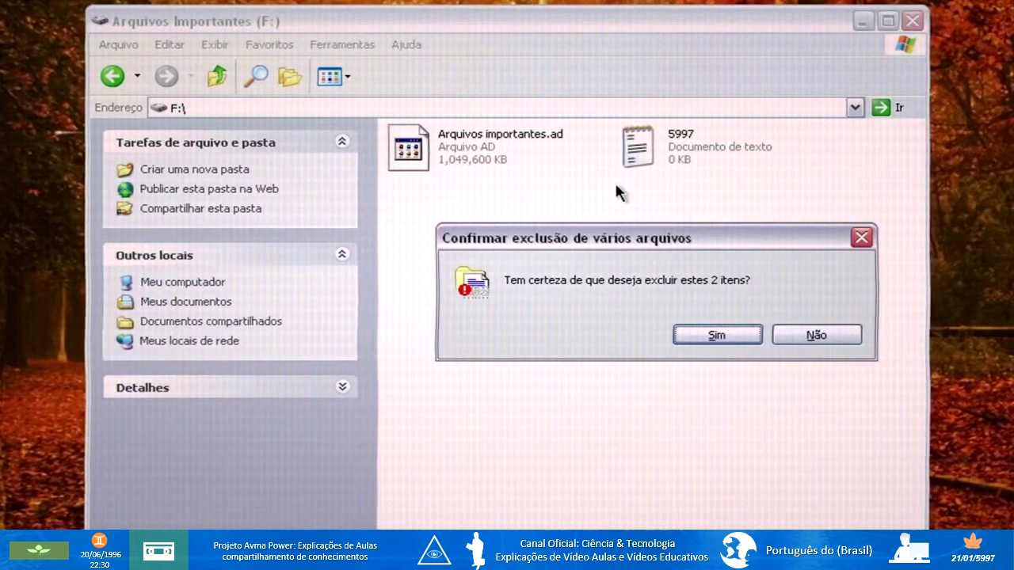
pyautogui.click(700, 337)
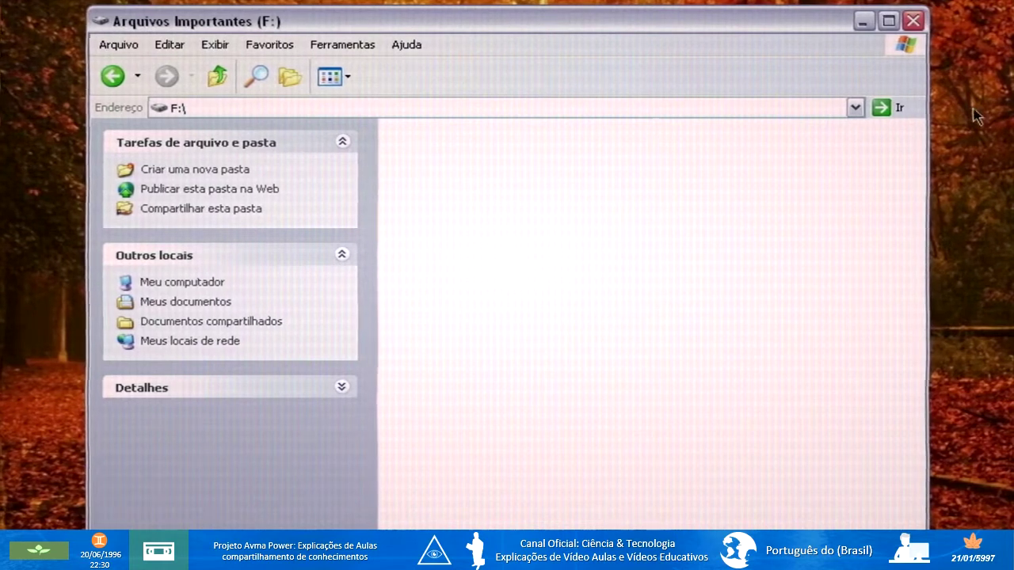
# Close the drive F: window and restart Windows via Desligar o computador > Reiniciar.
pyautogui.click(913, 21)
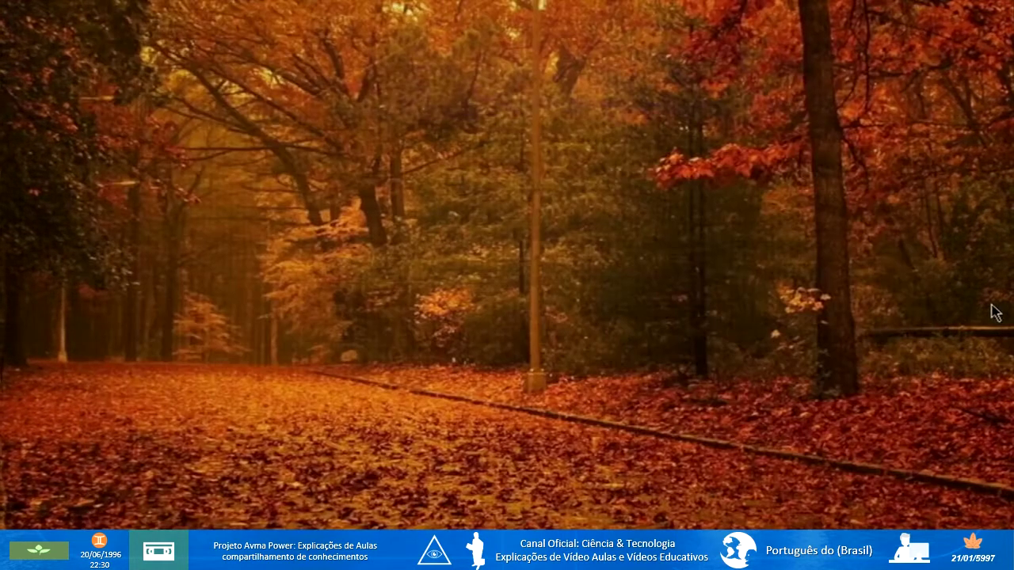
pyautogui.press('super')
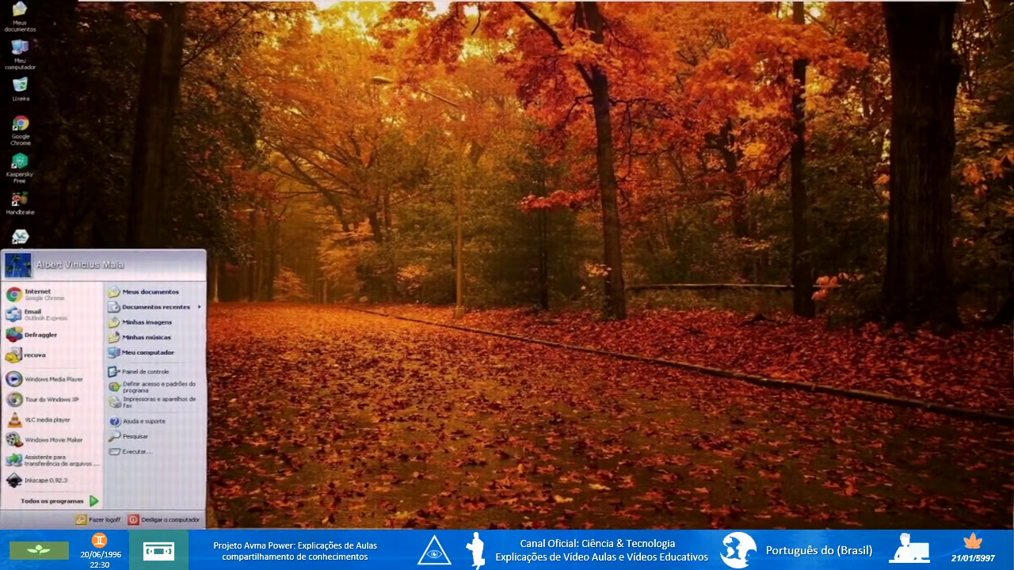
pyautogui.click(147, 546)
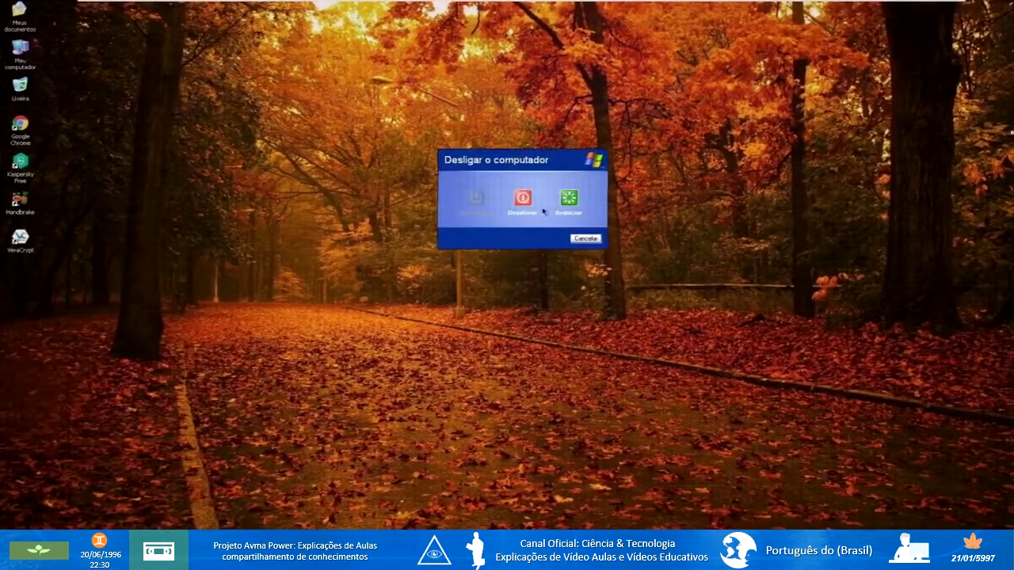
pyautogui.click(578, 201)
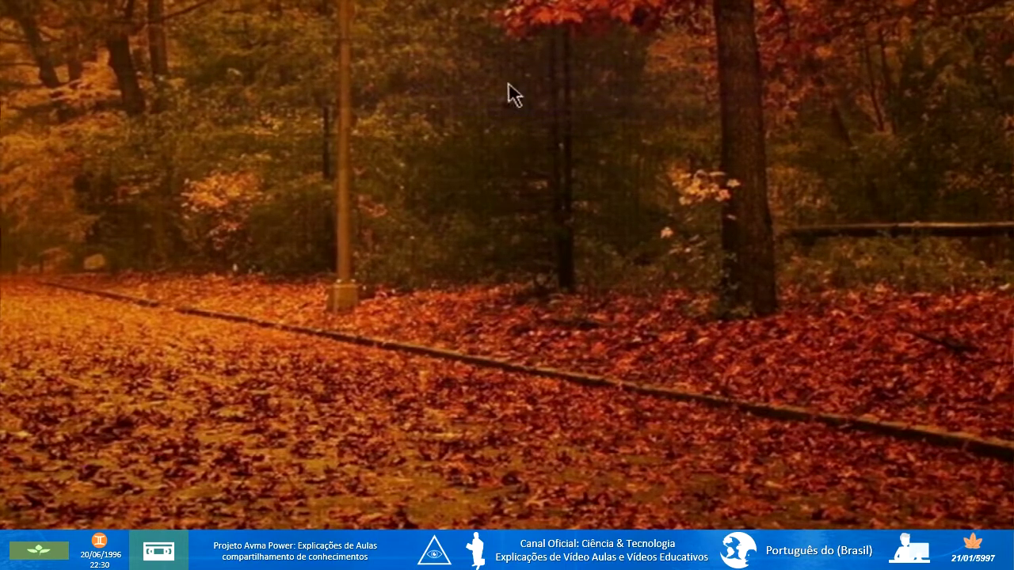
# Open My Computer with Win+E after the restart.
pyautogui.press('super+e')
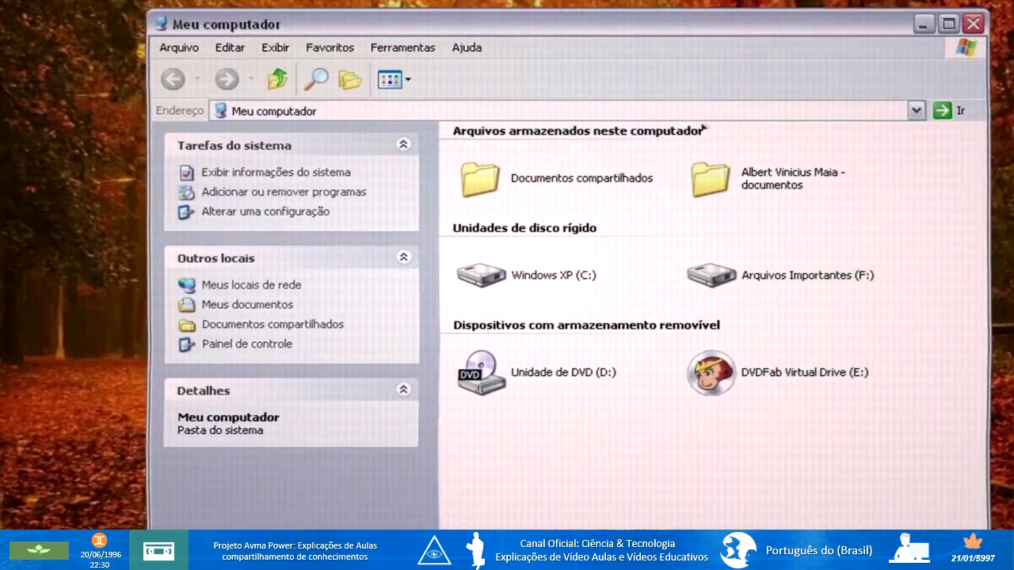
# Check that drive F: holds Arquivos importantes.ad, return to the drive list, and close My Computer.
pyautogui.click(527, 155)
pyautogui.doubleClick(735, 280)
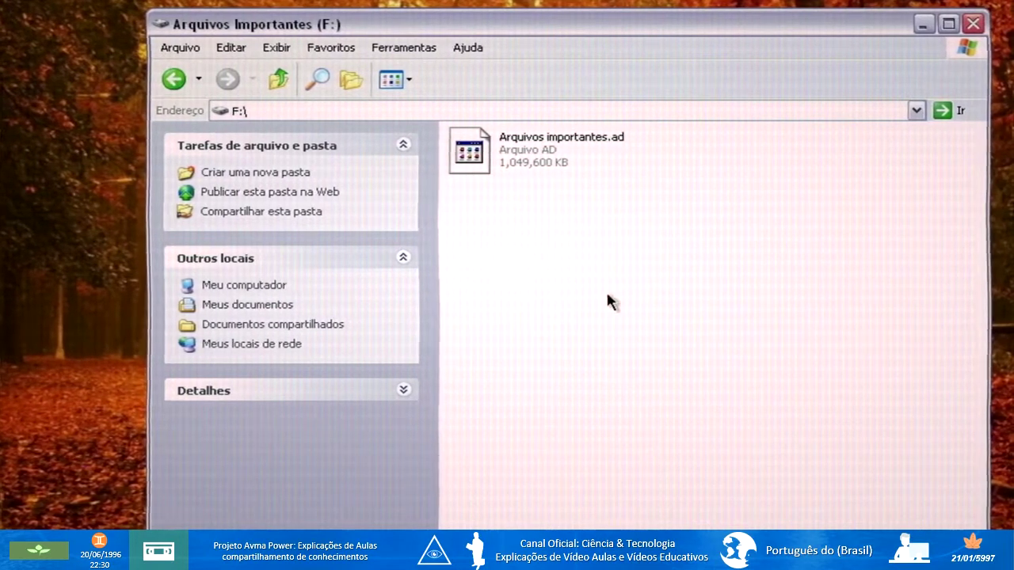
pyautogui.click(166, 82)
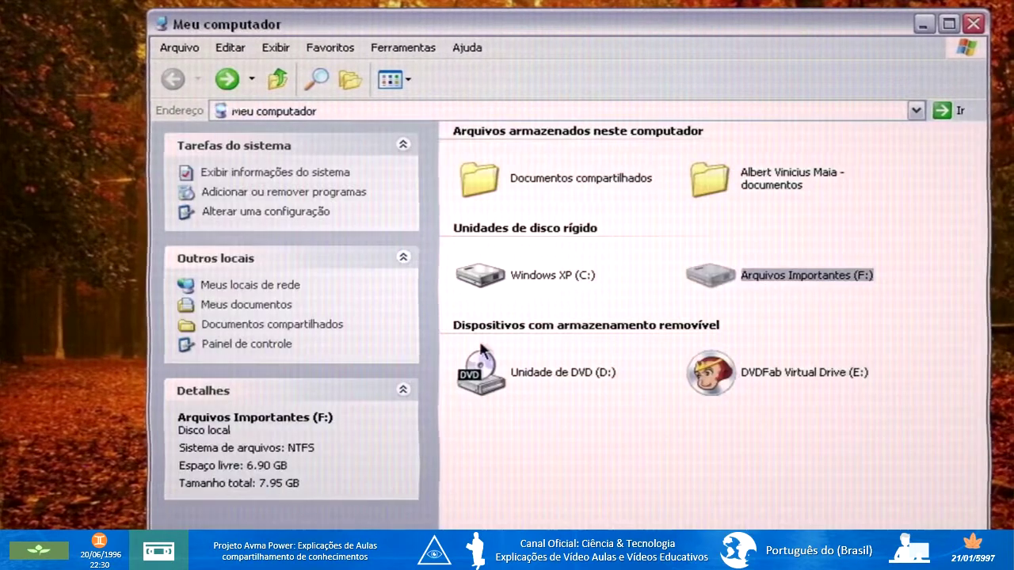
pyautogui.click(675, 457)
pyautogui.moveTo(678, 482); pyautogui.dragTo(903, 223)
pyautogui.click(903, 222)
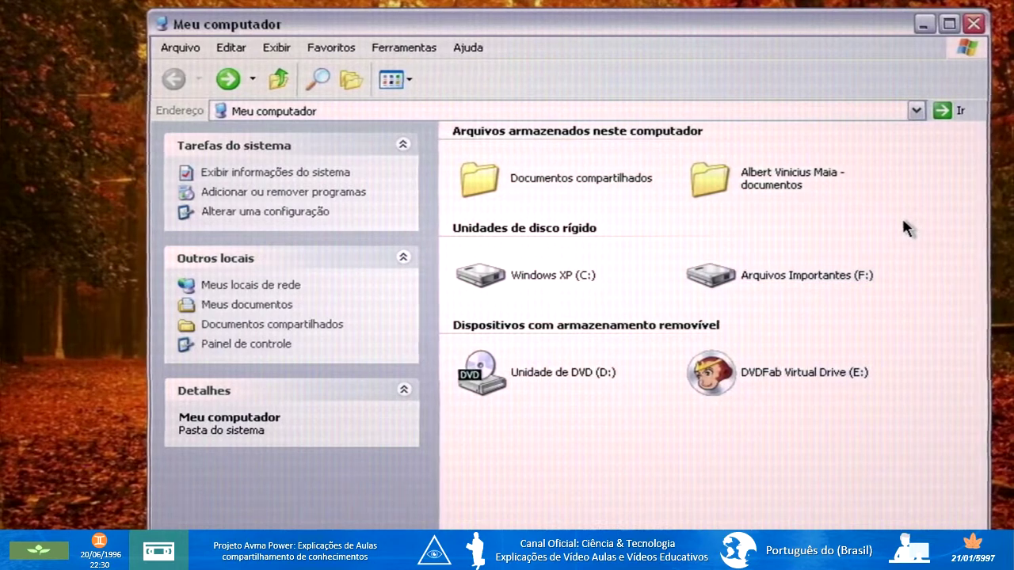
pyautogui.click(973, 24)
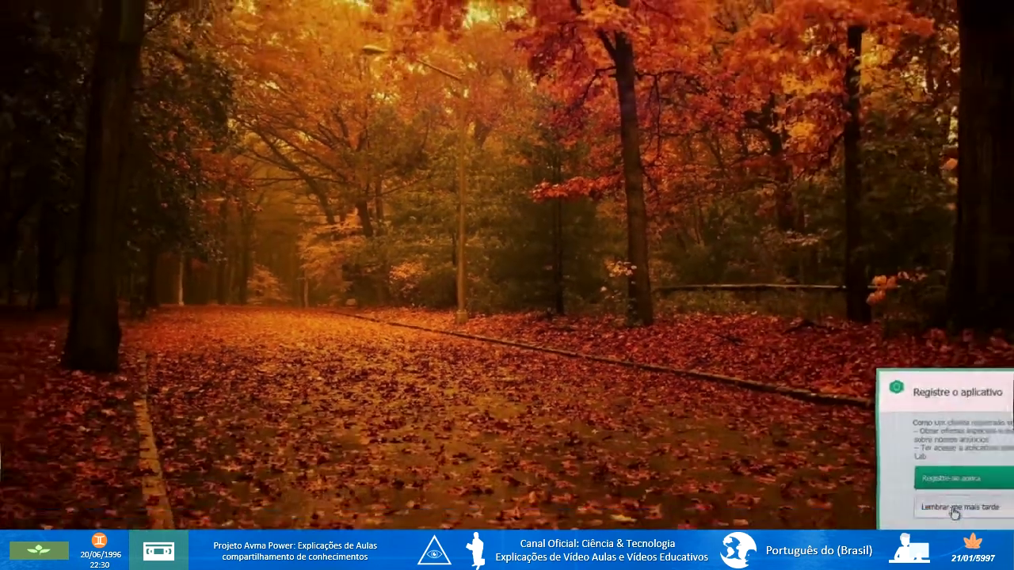
# Dismiss the registration reminder with 'Lembrar-me mais tarde' and bring up the Start menu.
pyautogui.click(950, 511)
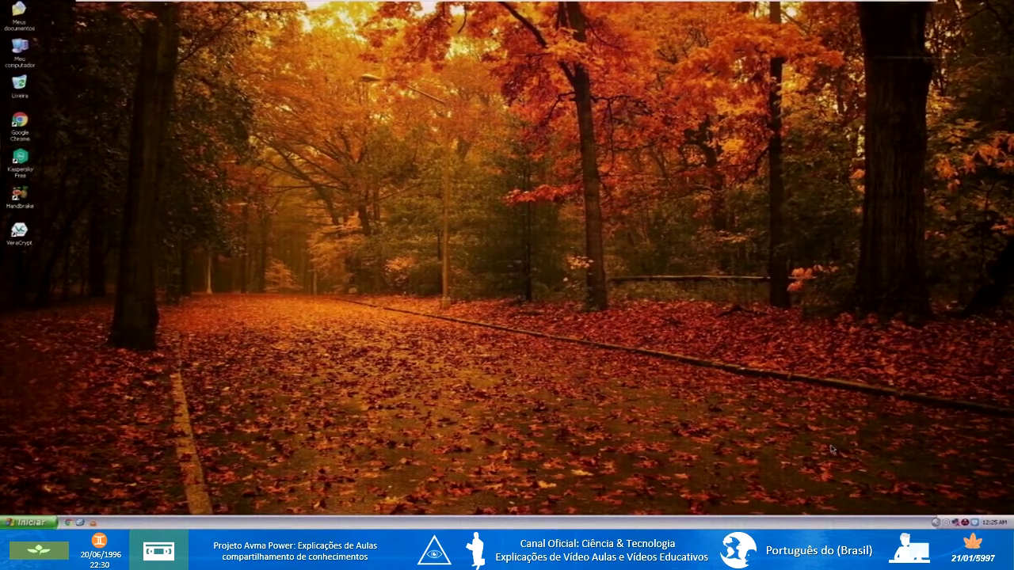
pyautogui.press('super')
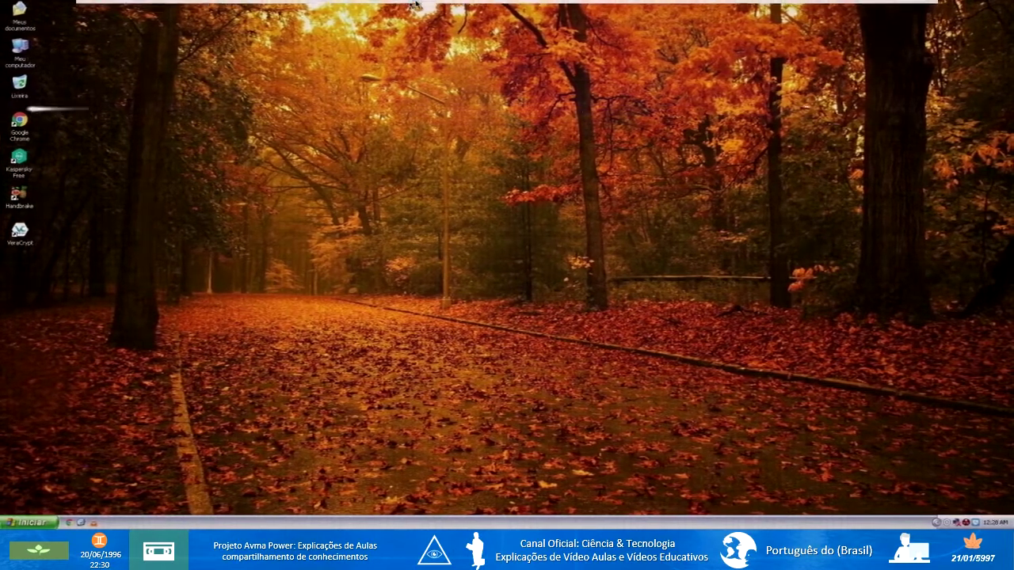
# Minimize OBS Studio to reveal the Avma Power website in the browser.
pyautogui.moveTo(380, 7)
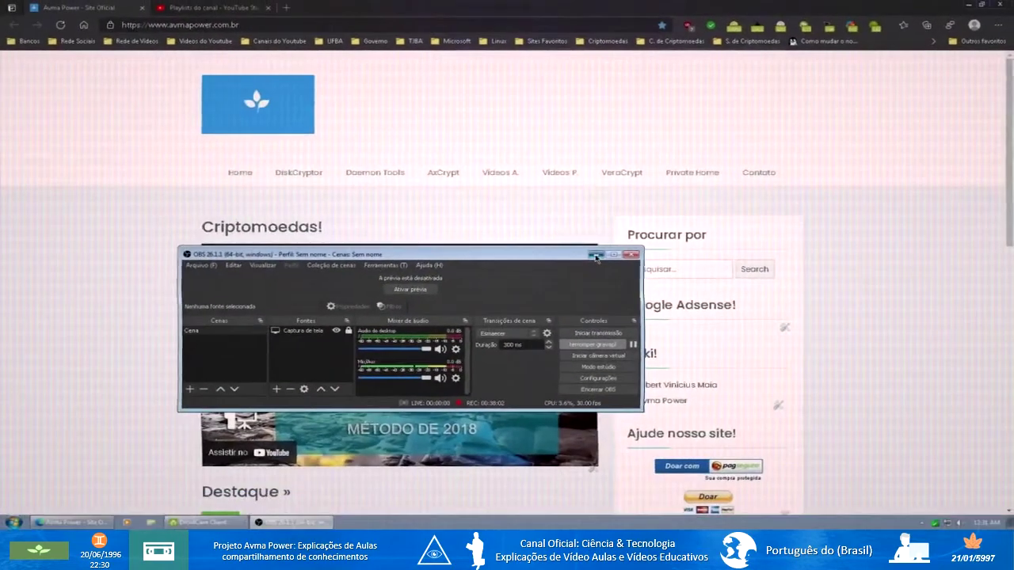
pyautogui.click(376, 366)
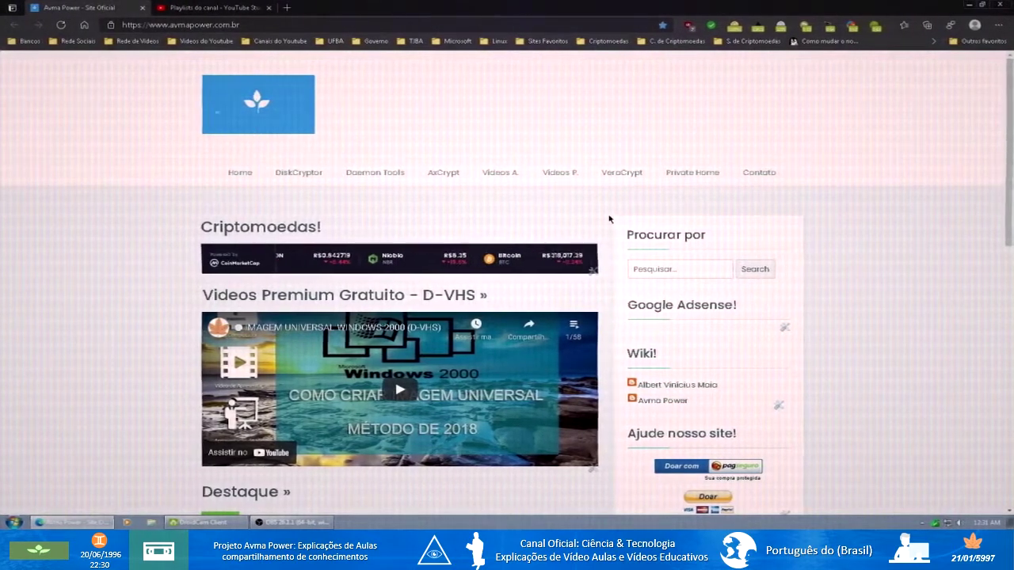
pyautogui.scroll(-3, 611, 219)
pyautogui.scroll(3, 610, 219)
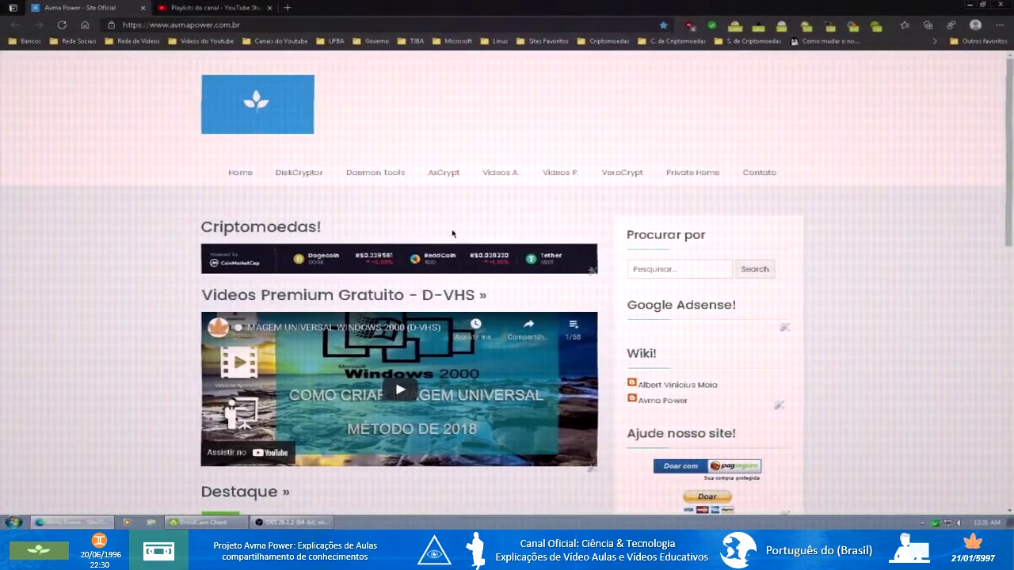
pyautogui.scroll(-10, 912, 355)
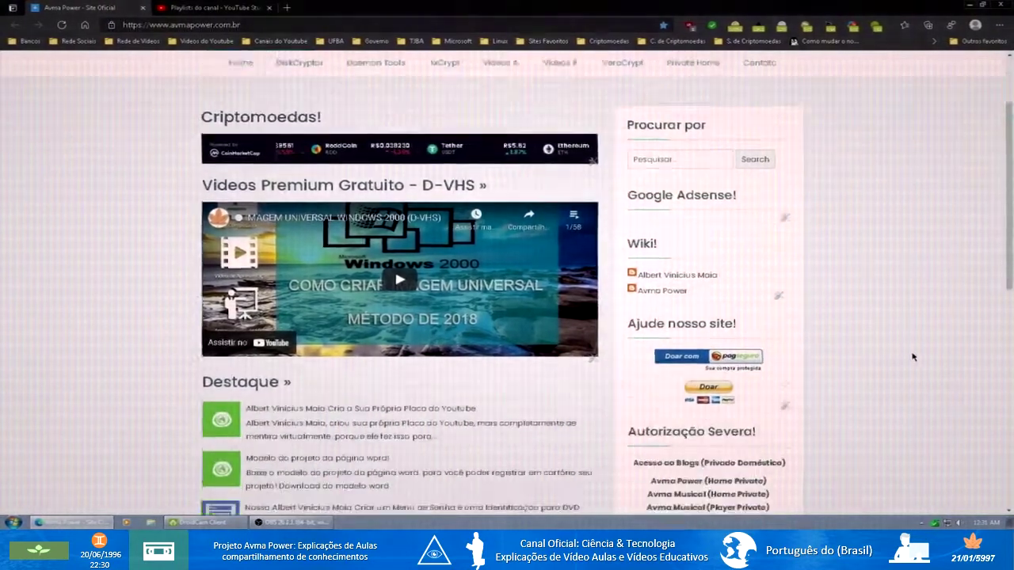
pyautogui.scroll(10, 912, 356)
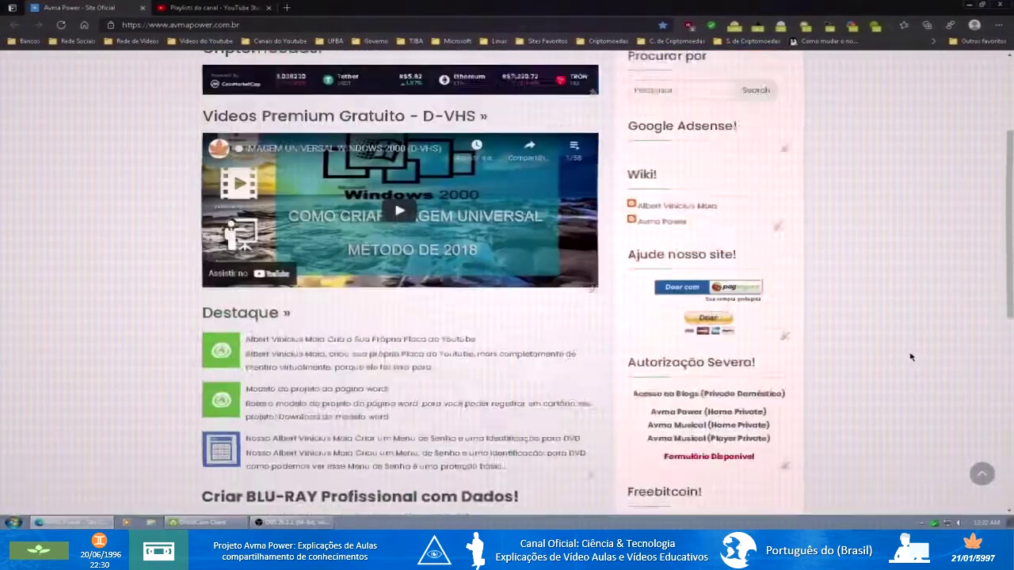